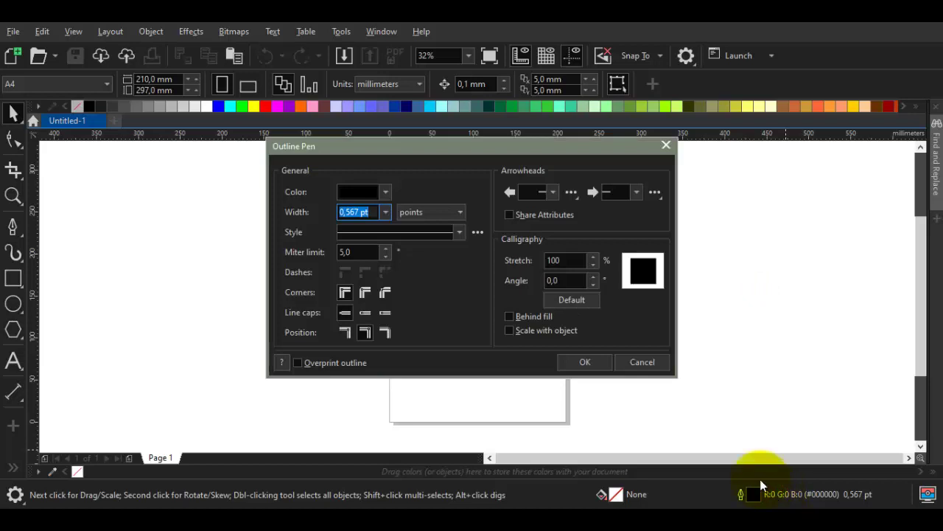
Set the default outline width to 4.0 pt.
{"action": "left_click", "coordinate": [385, 213]}
{"action": "left_click", "coordinate": [368, 306]}
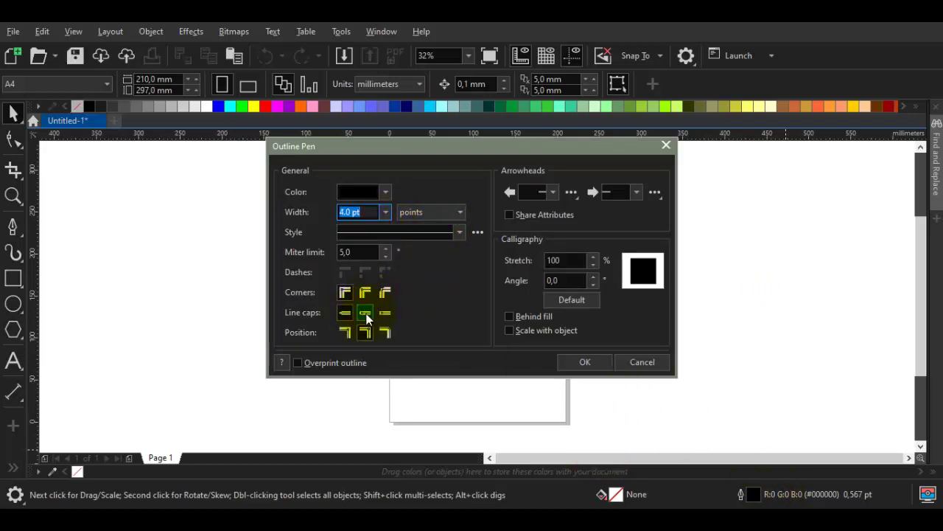
{"action": "left_click", "coordinate": [584, 361]}
Draw a rectangle about 33.5 mm wide on the page and stretch it vertically to about 32.8 mm high.
{"action": "scroll", "coordinate": [464, 270], "scroll_direction": "up", "scroll_amount": 5}
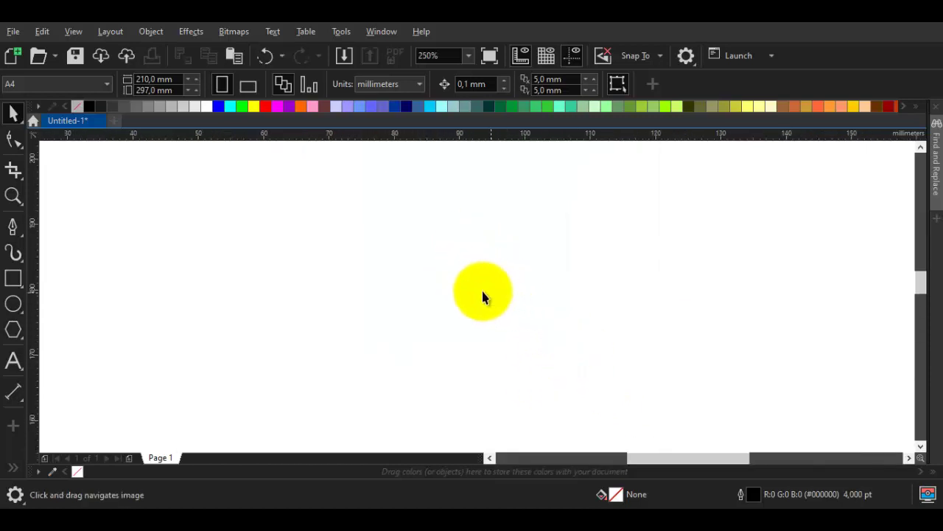
{"action": "left_click", "coordinate": [13, 278]}
{"action": "left_click_drag", "start_coordinate": [317, 211], "coordinate": [536, 399]}
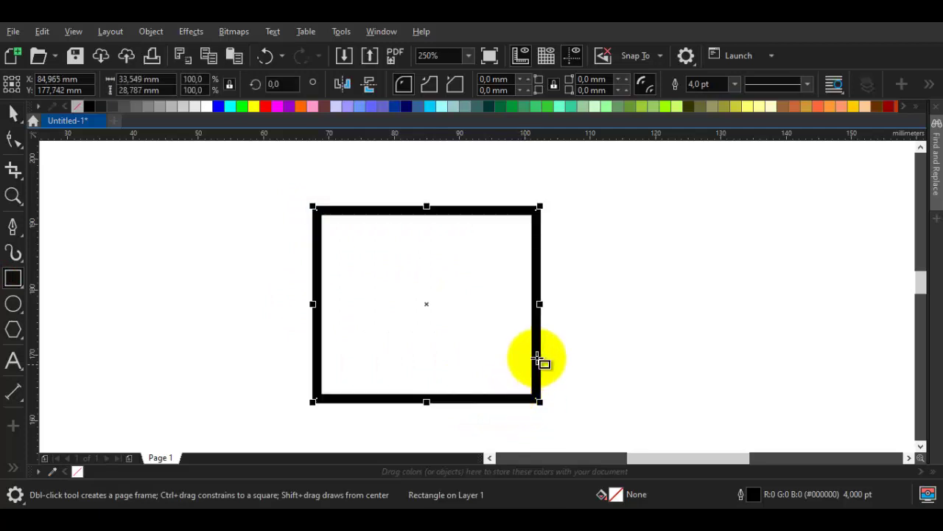
{"action": "left_click", "coordinate": [631, 335]}
{"action": "left_click", "coordinate": [470, 321]}
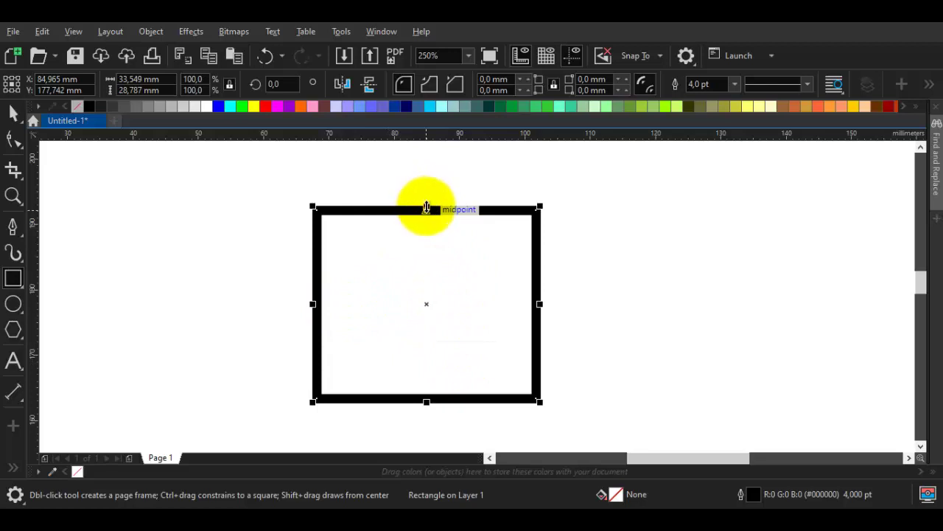
{"action": "left_click_drag", "start_coordinate": [426, 208], "coordinate": [426, 196]}
{"action": "left_click_drag", "start_coordinate": [310, 305], "coordinate": [695, 309]}
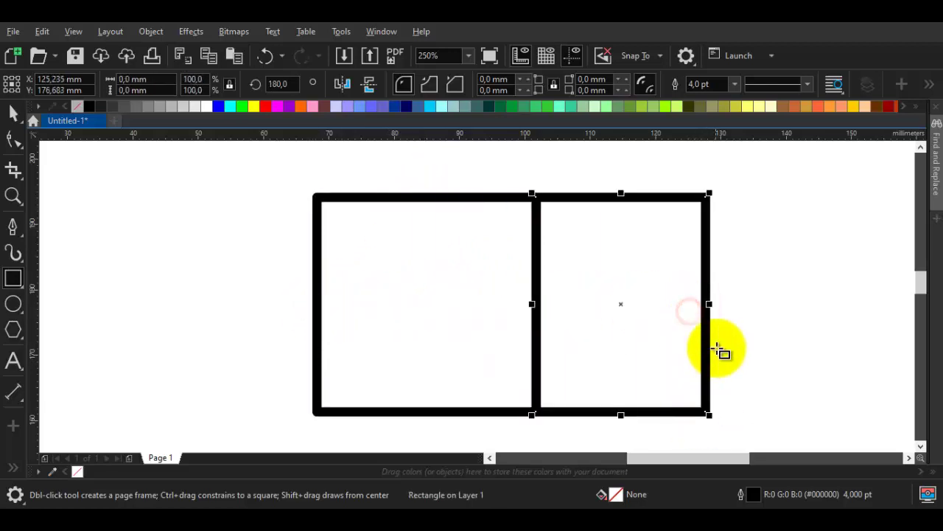
{"action": "key", "text": "space"}
{"action": "left_click", "coordinate": [625, 296]}
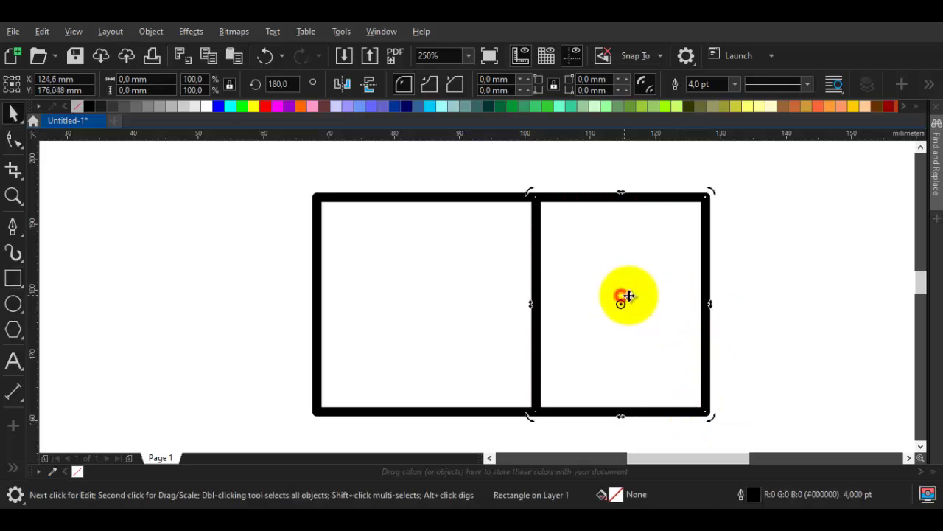
{"action": "left_click_drag", "start_coordinate": [715, 304], "coordinate": [708, 241]}
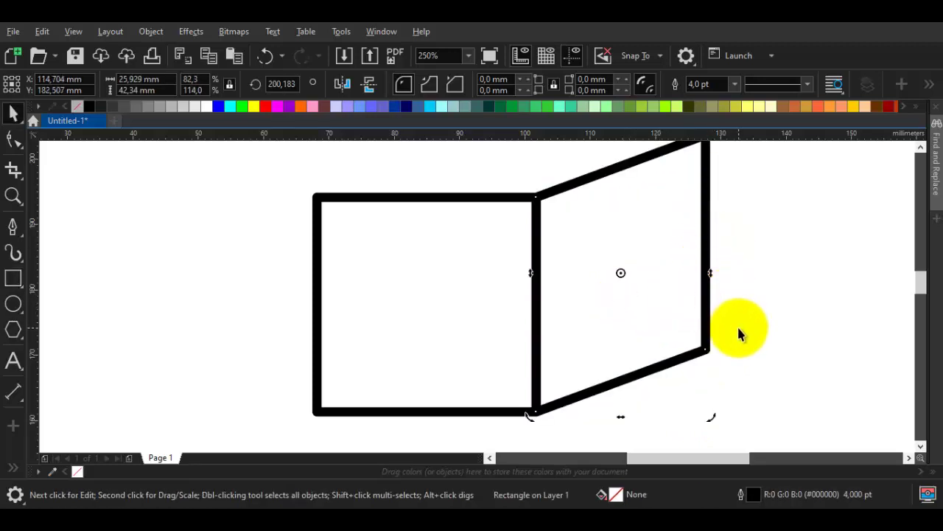
{"action": "key", "text": "ctrl+z"}
{"action": "key", "text": "ctrl+z"}
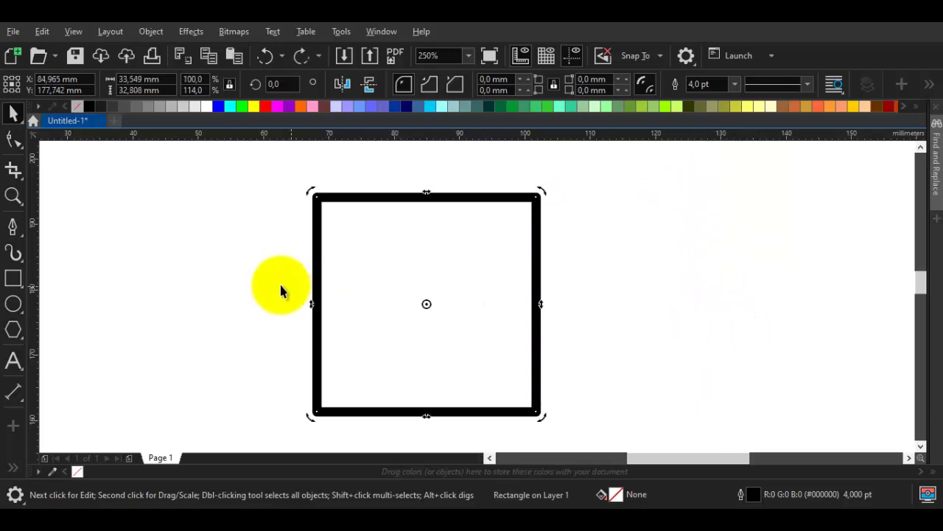
Place a copy of the square directly to its right so that the two adjoining edges overlap exactly.
{"action": "left_click_drag", "start_coordinate": [312, 284], "coordinate": [536, 280]}
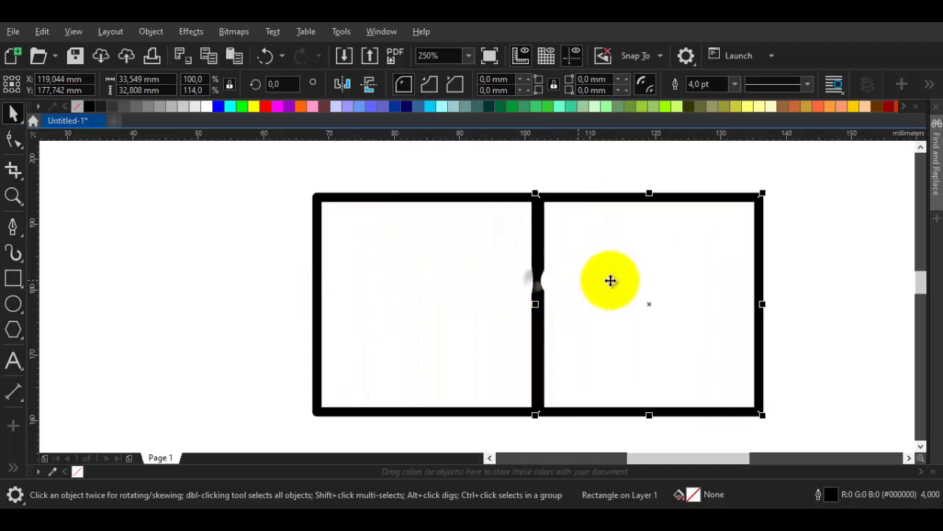
{"action": "left_click", "coordinate": [789, 269]}
{"action": "left_click", "coordinate": [584, 287]}
{"action": "scroll", "coordinate": [548, 317], "scroll_direction": "up", "scroll_amount": 1}
{"action": "left_click", "coordinate": [560, 318]}
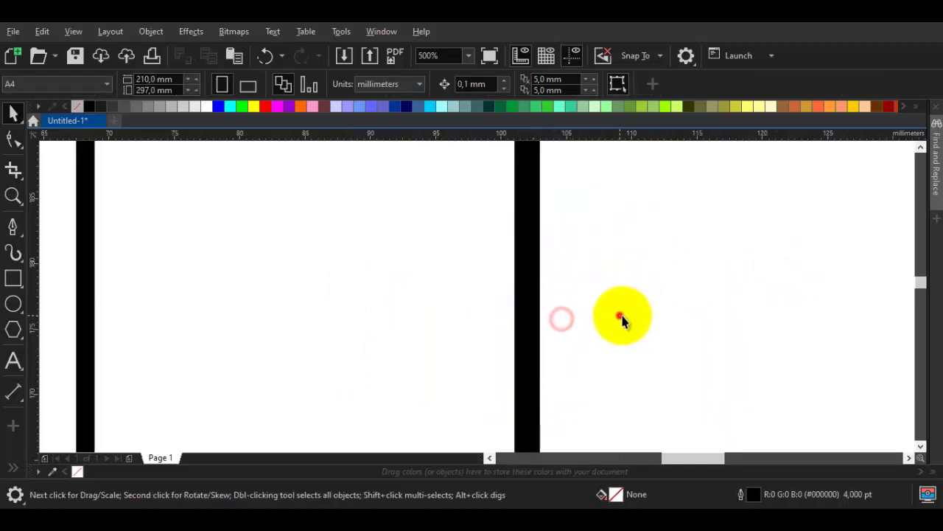
{"action": "left_click_drag", "start_coordinate": [621, 317], "coordinate": [676, 317]}
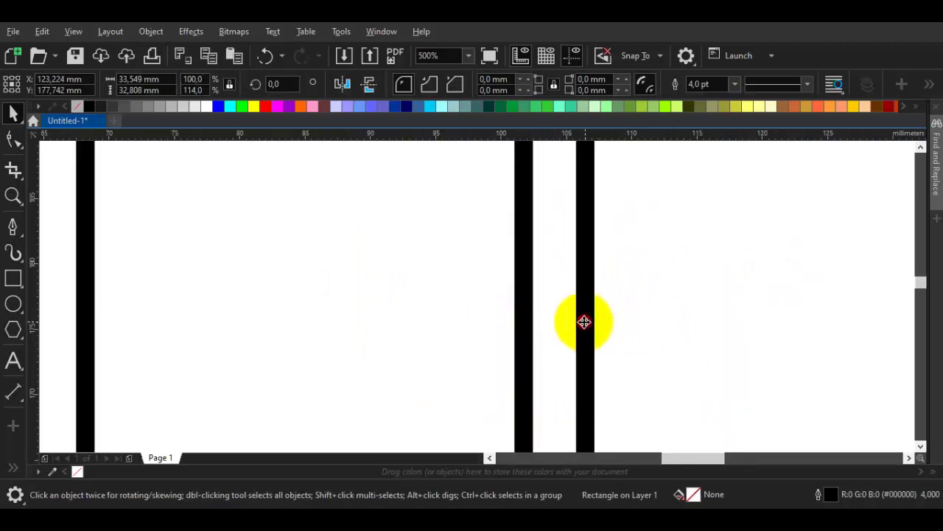
{"action": "left_click_drag", "start_coordinate": [529, 322], "coordinate": [524, 322]}
{"action": "scroll", "coordinate": [525, 322], "scroll_direction": "down", "scroll_amount": 3}
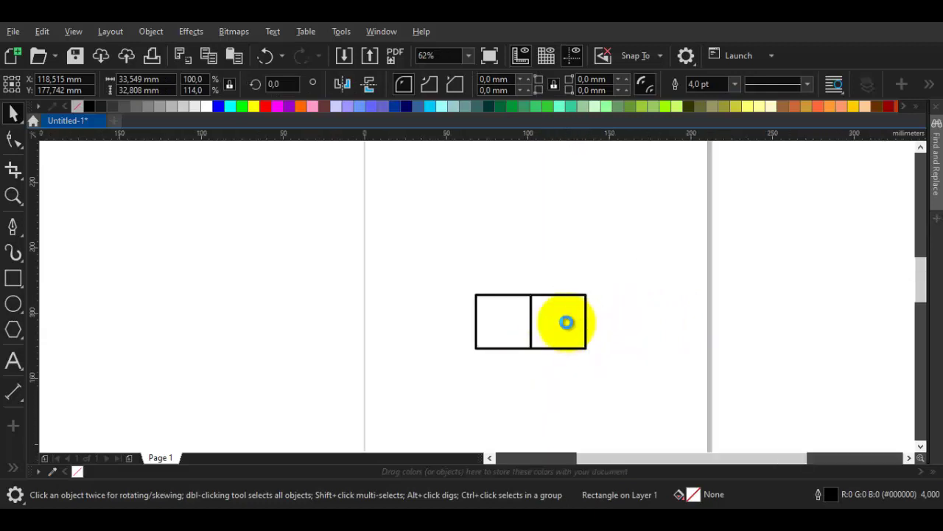
Skew the copied square's outer edge upward to form the cube's side face and narrow it to about 30.9 mm.
{"action": "scroll", "coordinate": [567, 322], "scroll_direction": "up", "scroll_amount": 1}
{"action": "left_click", "coordinate": [575, 325]}
{"action": "mouse_move", "coordinate": [607, 318]}
{"action": "left_mouse_down"}
{"action": "mouse_move", "coordinate": [604, 285]}
{"action": "mouse_move", "coordinate": [606, 317]}
{"action": "left_mouse_up"}
{"action": "left_click", "coordinate": [602, 286]}
{"action": "scroll", "coordinate": [589, 288], "scroll_direction": "up", "scroll_amount": 1}
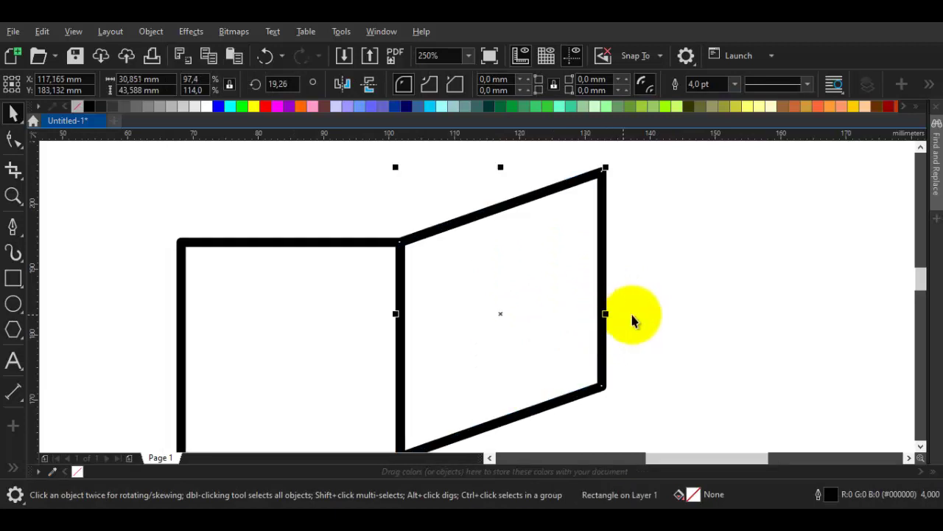
{"action": "left_click", "coordinate": [647, 315]}
{"action": "scroll", "coordinate": [630, 312], "scroll_direction": "down", "scroll_amount": 1}
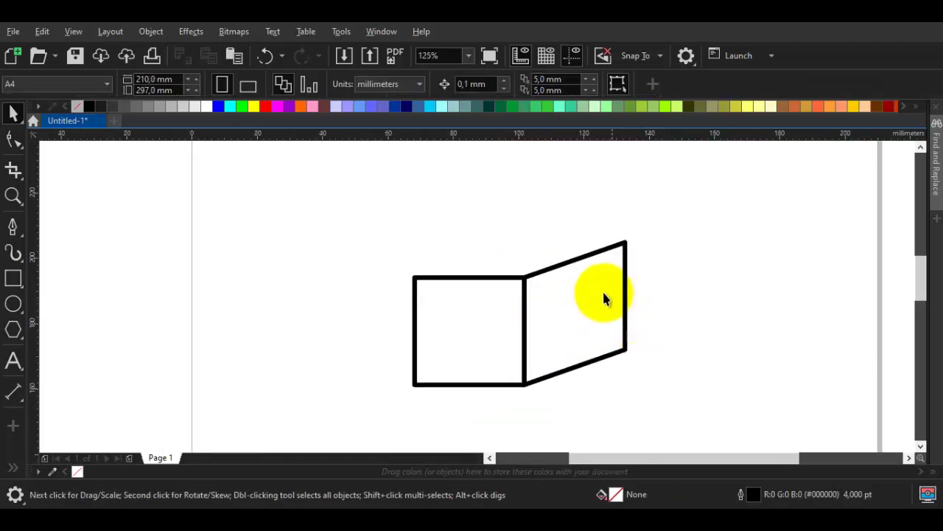
Narrow the skewed side face to about 18.4 mm wide, keeping it attached to the front square.
{"action": "left_click", "coordinate": [611, 299]}
{"action": "scroll", "coordinate": [611, 299], "scroll_direction": "up", "scroll_amount": 1}
{"action": "left_click_drag", "start_coordinate": [642, 327], "coordinate": [564, 321]}
{"action": "left_click", "coordinate": [632, 316]}
{"action": "scroll", "coordinate": [625, 312], "scroll_direction": "down", "scroll_amount": 2}
{"action": "scroll", "coordinate": [606, 312], "scroll_direction": "up", "scroll_amount": 2}
Skew the side face further upward and narrow it to about 17.1 mm wide.
{"action": "left_click", "coordinate": [611, 330]}
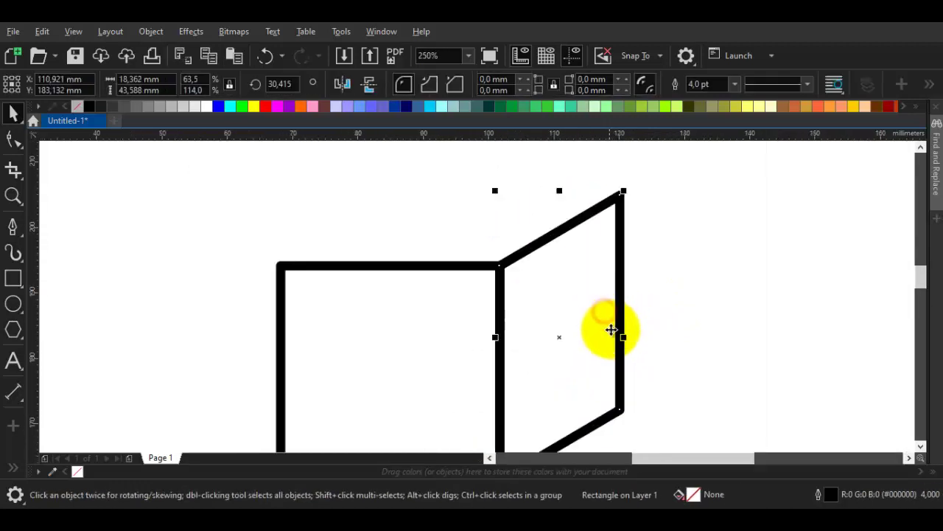
{"action": "left_click", "coordinate": [616, 334]}
{"action": "left_click_drag", "start_coordinate": [621, 337], "coordinate": [619, 312]}
{"action": "left_click", "coordinate": [631, 311]}
{"action": "scroll", "coordinate": [634, 315], "scroll_direction": "down", "scroll_amount": 2}
{"action": "scroll", "coordinate": [604, 309], "scroll_direction": "up", "scroll_amount": 2}
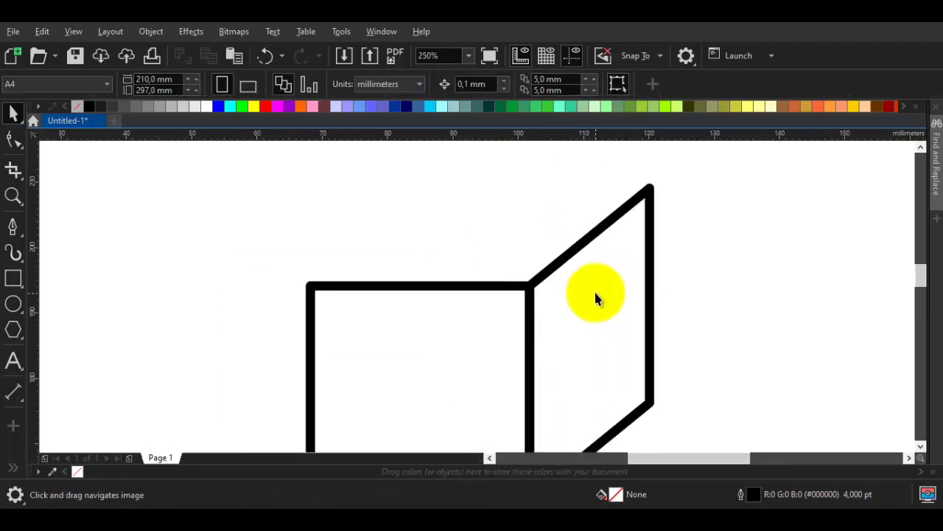
{"action": "left_click", "coordinate": [595, 295]}
{"action": "left_click_drag", "start_coordinate": [653, 343], "coordinate": [645, 344]}
{"action": "left_click", "coordinate": [695, 337]}
{"action": "scroll", "coordinate": [696, 335], "scroll_direction": "down", "scroll_amount": 2}
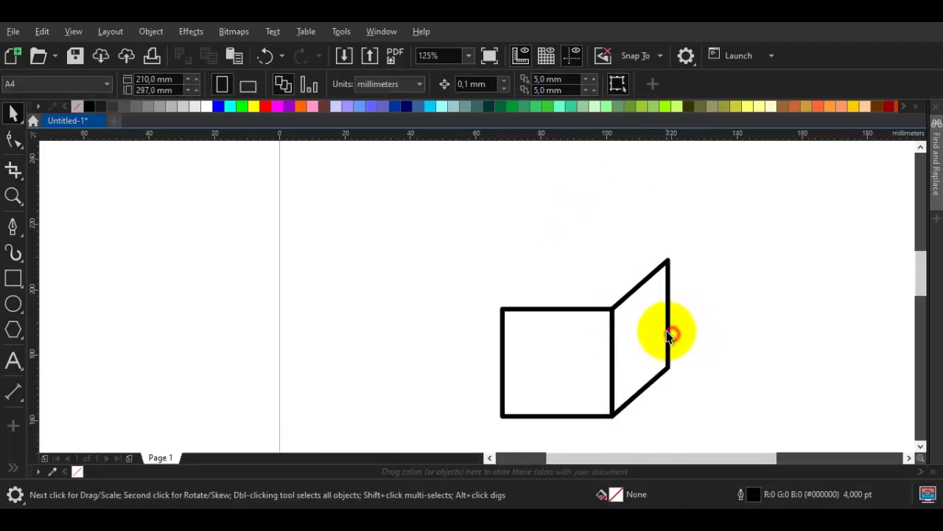
Copy the front square directly above itself, then flatten and skew the copy into a top face meeting the side face's upper corner.
{"action": "left_click", "coordinate": [669, 335]}
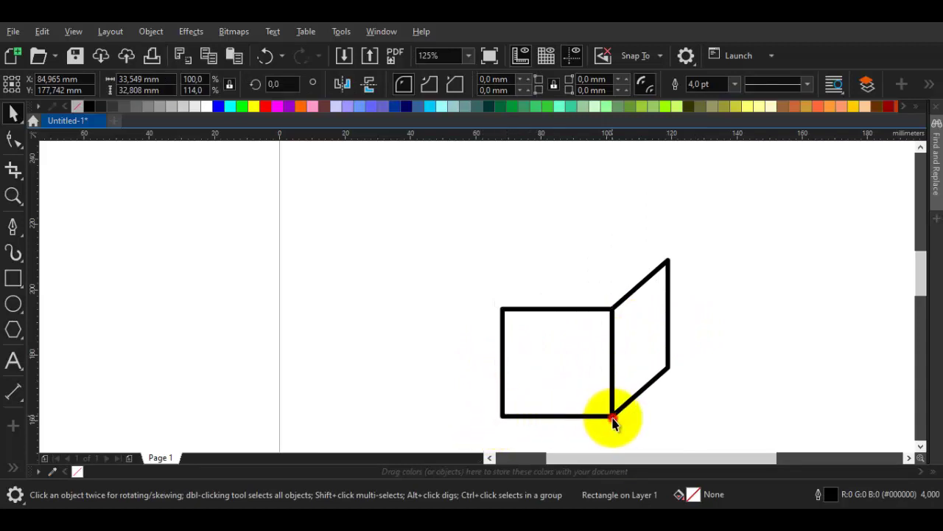
{"action": "left_click_drag", "start_coordinate": [612, 420], "coordinate": [617, 361]}
{"action": "left_click_drag", "start_coordinate": [612, 309], "coordinate": [612, 309]}
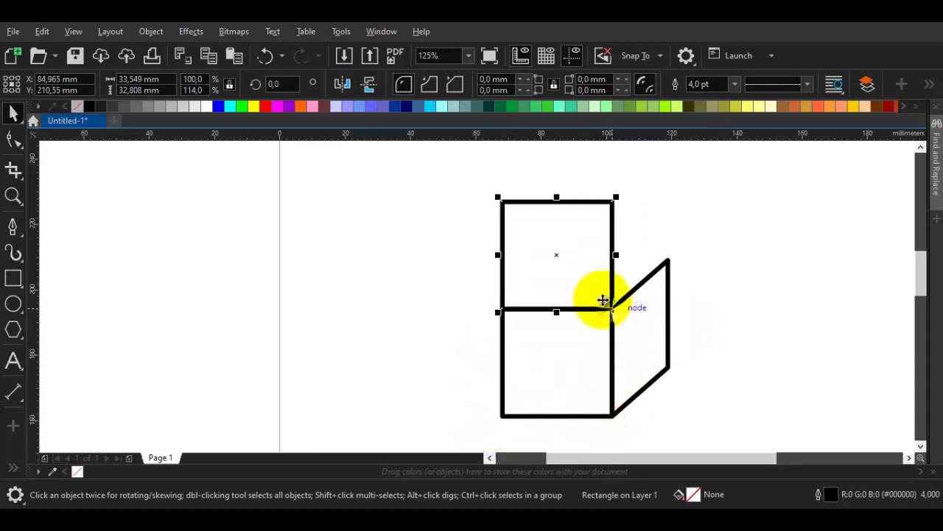
{"action": "left_click_drag", "start_coordinate": [567, 204], "coordinate": [669, 259]}
{"action": "left_click", "coordinate": [583, 280]}
{"action": "left_click_drag", "start_coordinate": [558, 257], "coordinate": [670, 259]}
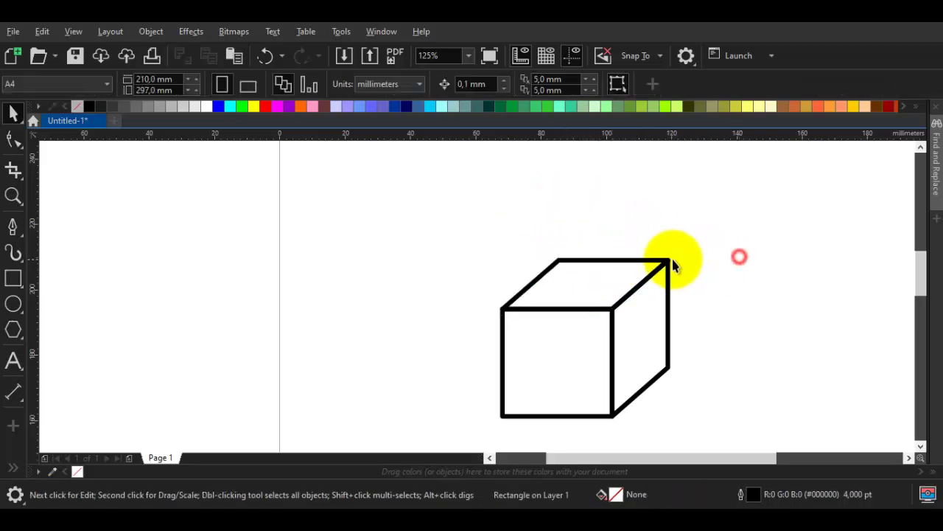
{"action": "scroll", "coordinate": [669, 258], "scroll_direction": "up", "scroll_amount": 2}
{"action": "left_click", "coordinate": [632, 315]}
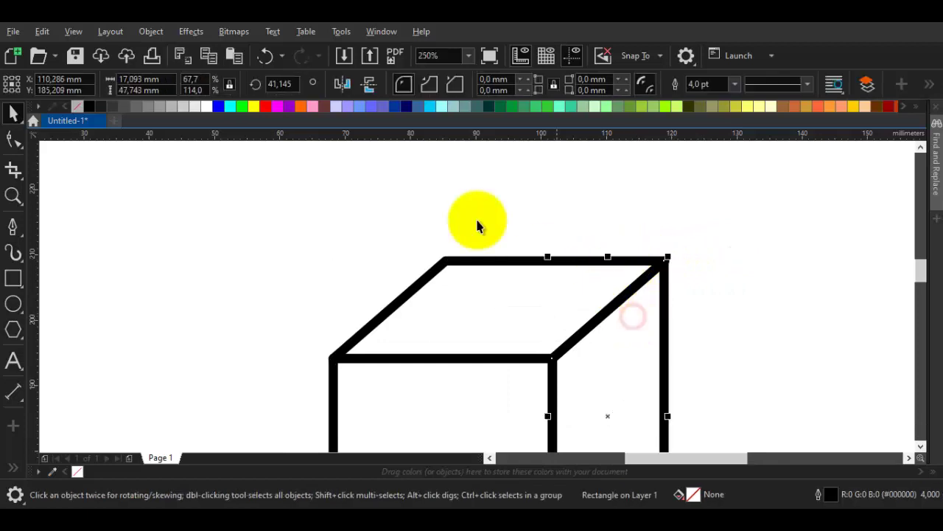
{"action": "left_click", "coordinate": [457, 263]}
{"action": "left_click", "coordinate": [660, 375]}
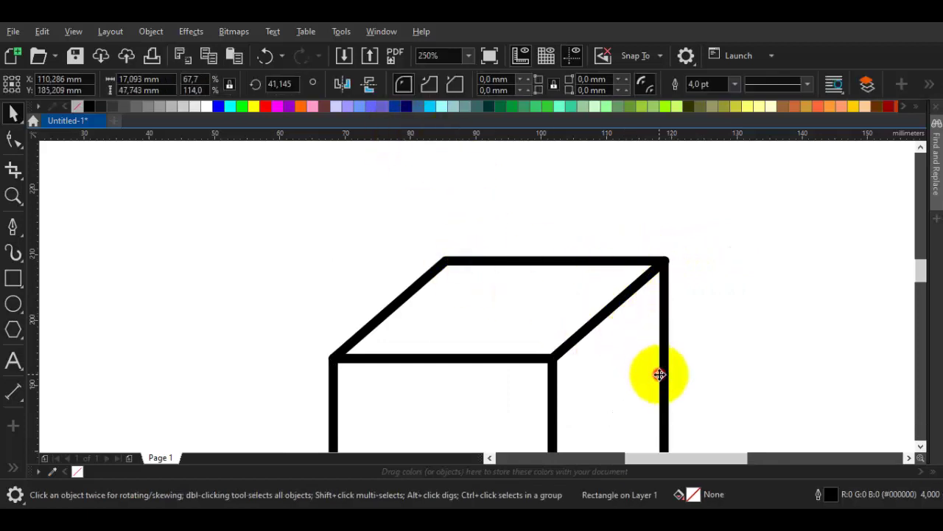
{"action": "left_click", "coordinate": [493, 263]}
{"action": "scroll", "coordinate": [493, 266], "scroll_direction": "down", "scroll_amount": 2}
{"action": "left_click", "coordinate": [578, 375]}
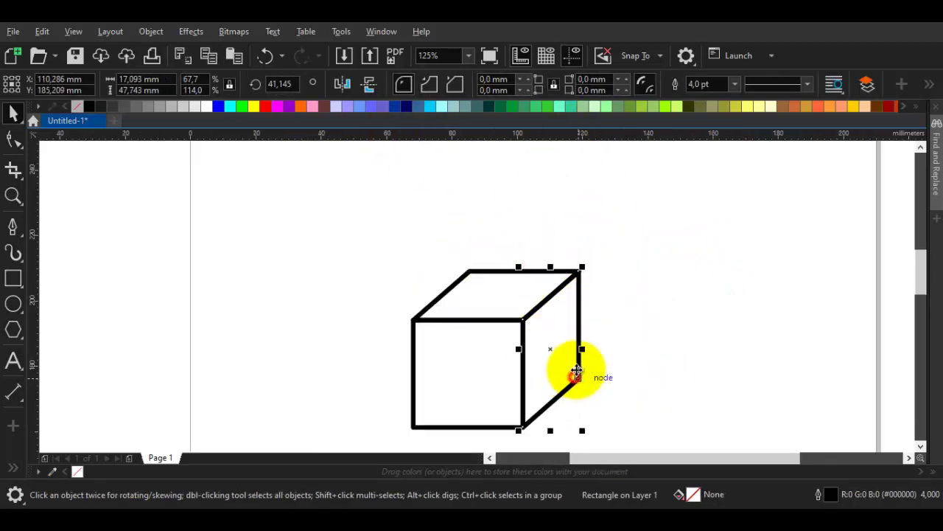
{"action": "left_click", "coordinate": [474, 274], "text": "shift"}
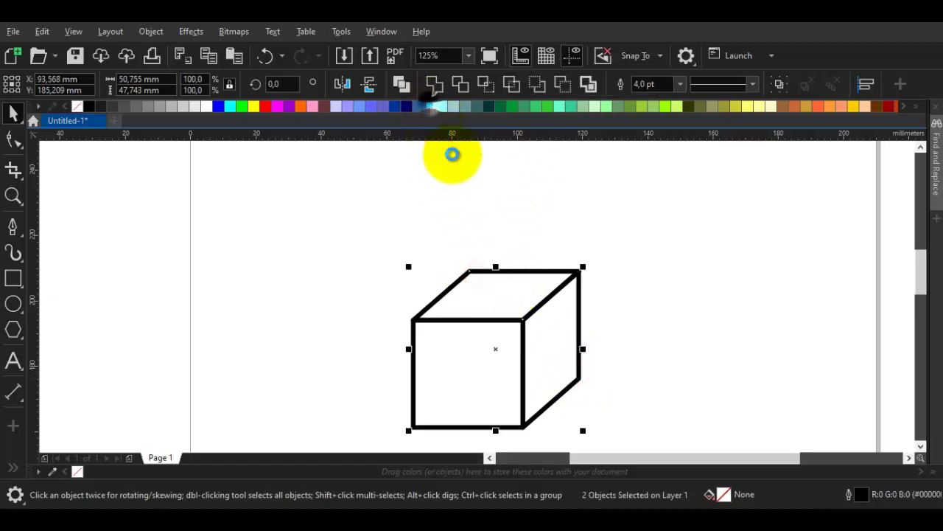
{"action": "scroll", "coordinate": [546, 300], "scroll_direction": "up", "scroll_amount": 2}
{"action": "left_click", "coordinate": [719, 325]}
{"action": "scroll", "coordinate": [547, 255], "scroll_direction": "down", "scroll_amount": 2}
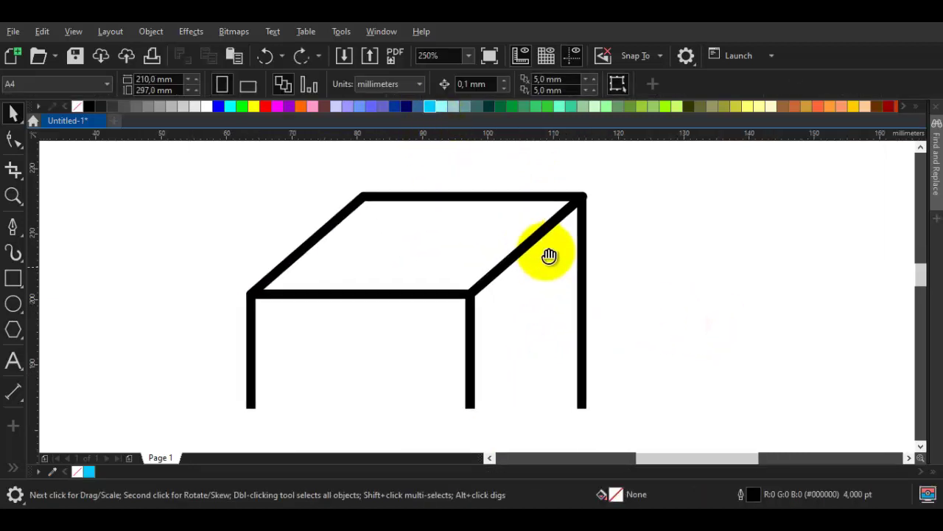
Duplicate the cube's top face and stretch the copy upward from its front edge to about 21.3 mm high.
{"action": "scroll", "coordinate": [499, 243], "scroll_direction": "up", "scroll_amount": 2}
{"action": "left_click", "coordinate": [449, 234]}
{"action": "left_click_drag", "start_coordinate": [488, 210], "coordinate": [416, 244]}
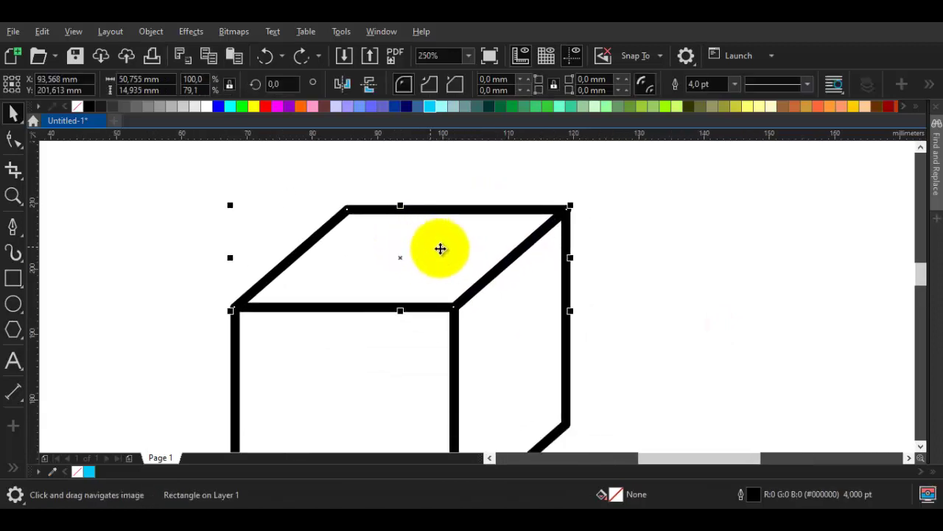
{"action": "left_click", "coordinate": [448, 249]}
{"action": "left_click", "coordinate": [425, 244]}
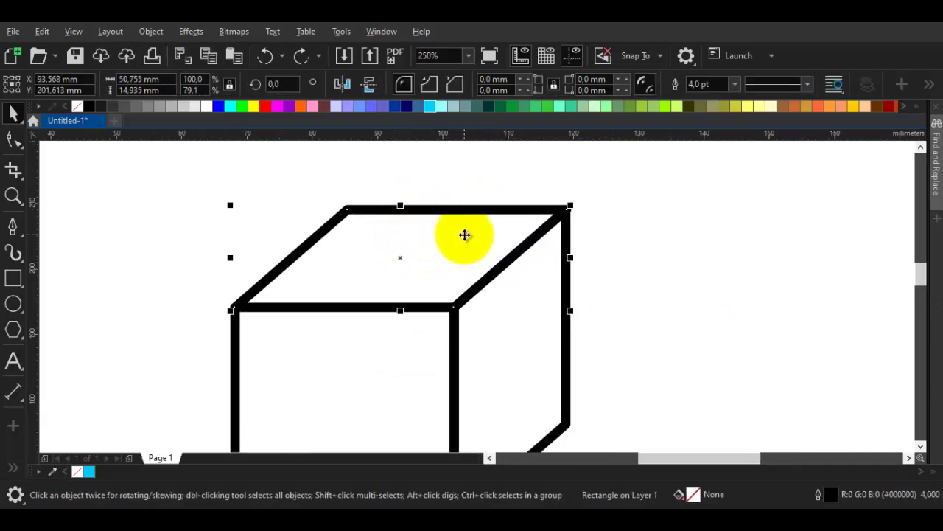
{"action": "left_click_drag", "start_coordinate": [399, 206], "coordinate": [417, 181]}
{"action": "left_click", "coordinate": [474, 200]}
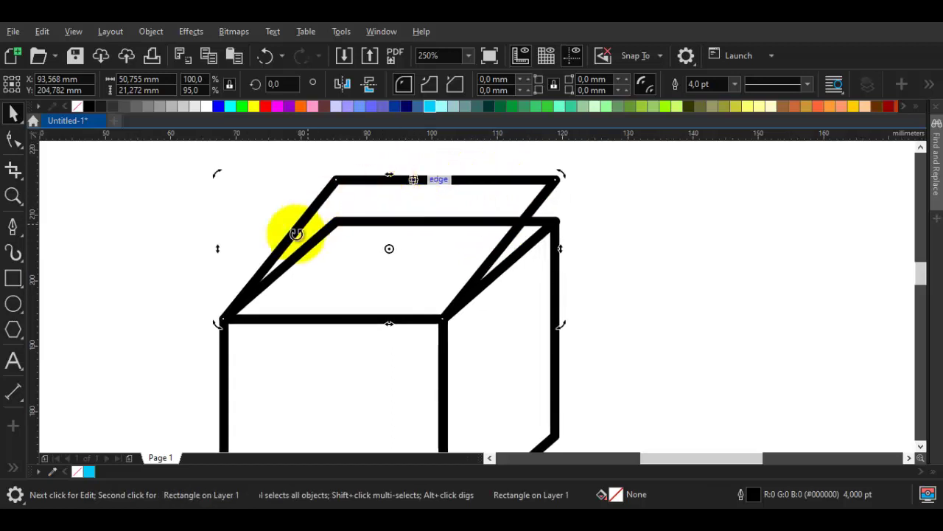
{"action": "left_click_drag", "start_coordinate": [419, 220], "coordinate": [410, 246]}
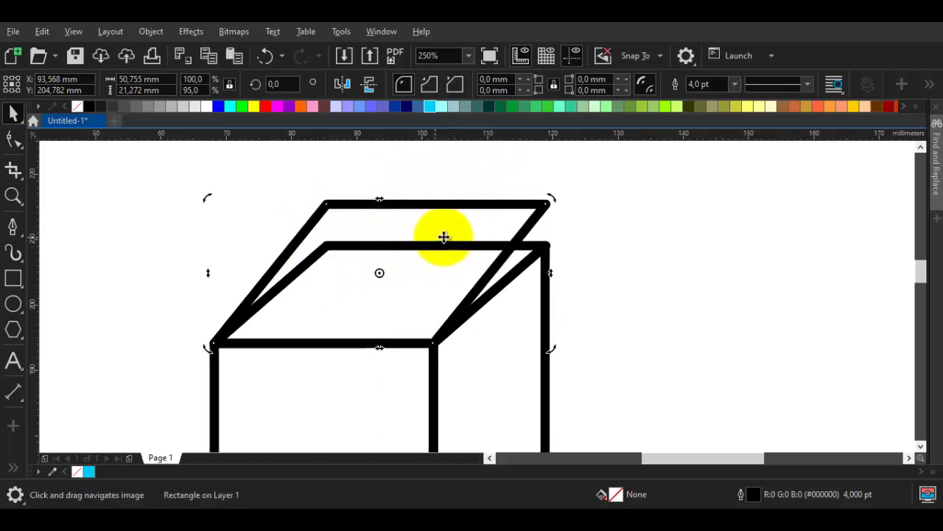
Skew the copy's upper edge to the left and reduce its height to about 17.4 mm to form a raised lid.
{"action": "left_click_drag", "start_coordinate": [379, 200], "coordinate": [367, 224]}
{"action": "left_click", "coordinate": [352, 204]}
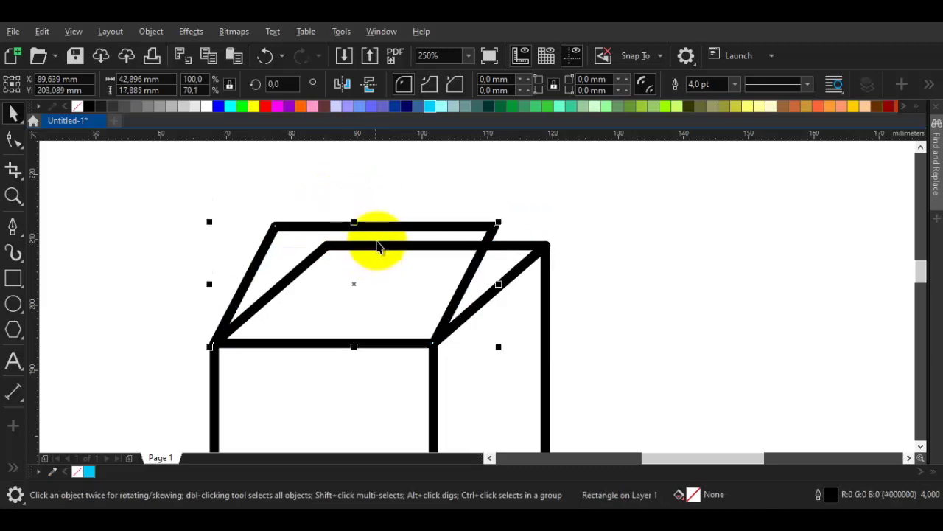
{"action": "key", "text": "ctrl+z"}
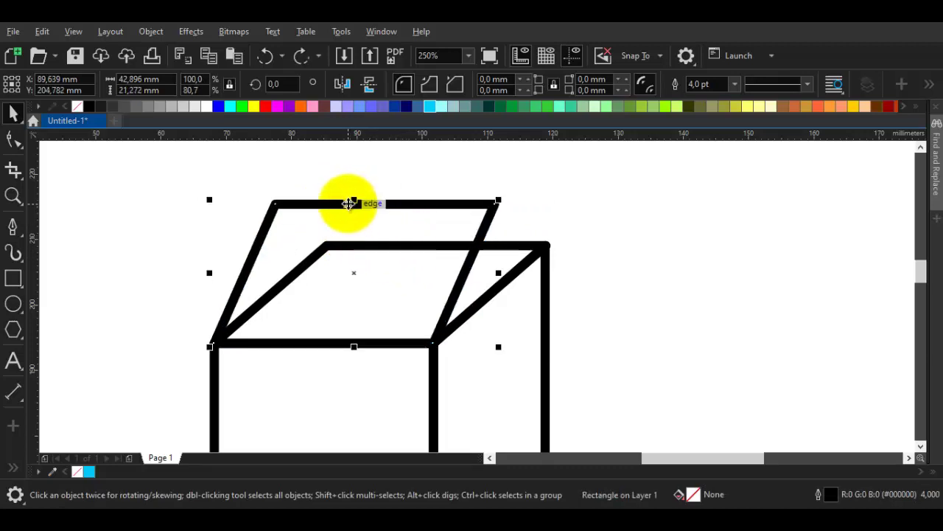
{"action": "left_click_drag", "start_coordinate": [355, 201], "coordinate": [350, 230]}
{"action": "left_click", "coordinate": [399, 221]}
{"action": "left_click", "coordinate": [565, 202]}
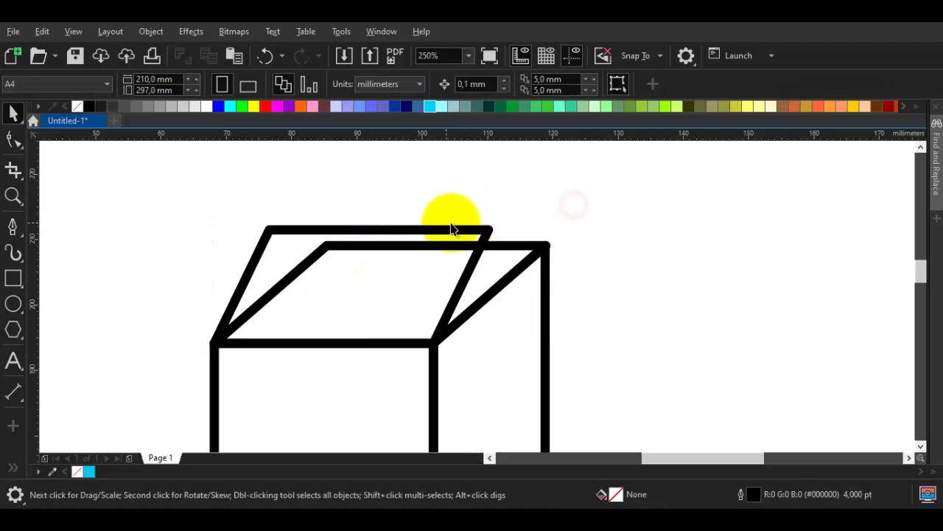
{"action": "left_click", "coordinate": [352, 312]}
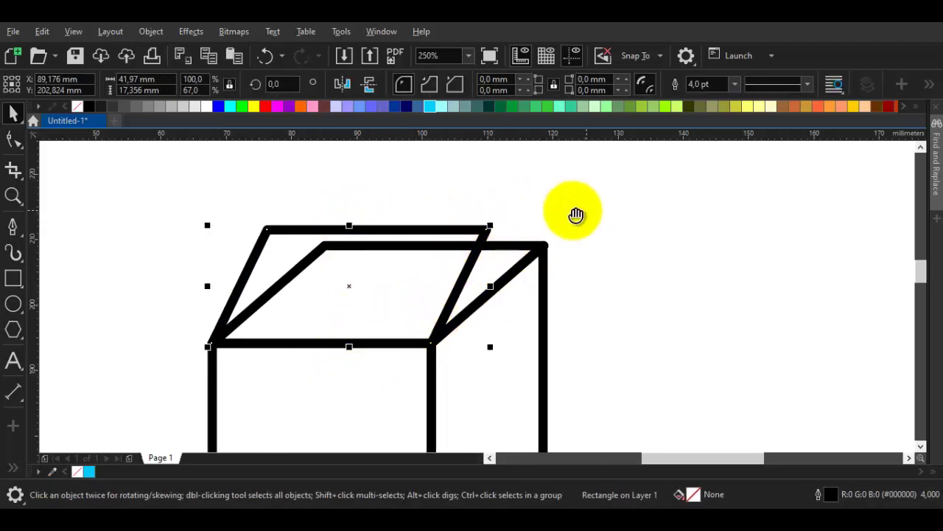
Draw a closed outline with the Pen tool through the side face's back and front upper corners, the lid's upper corner and a point beside it.
{"action": "scroll", "coordinate": [288, 290], "scroll_direction": "right", "scroll_amount": 1}
{"action": "scroll", "coordinate": [492, 240], "scroll_direction": "up", "scroll_amount": 2}
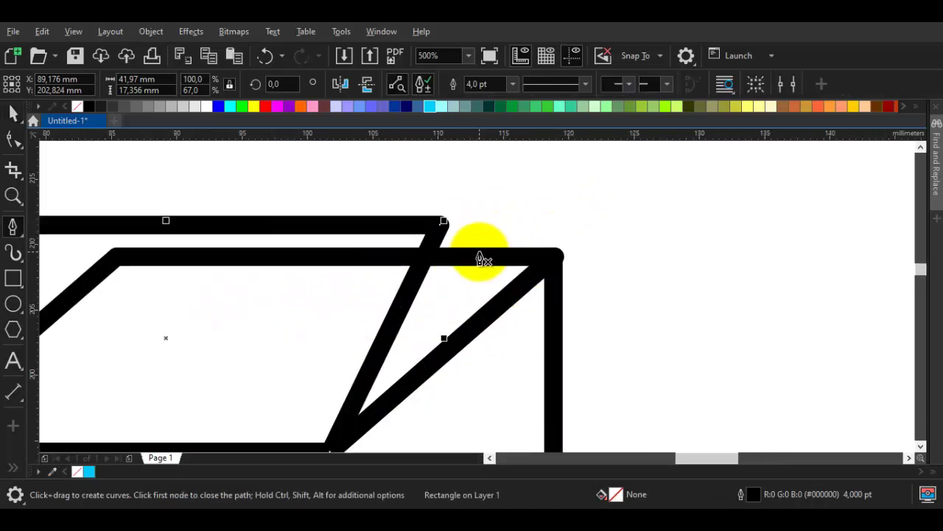
{"action": "scroll", "coordinate": [491, 250], "scroll_direction": "right", "scroll_amount": 1}
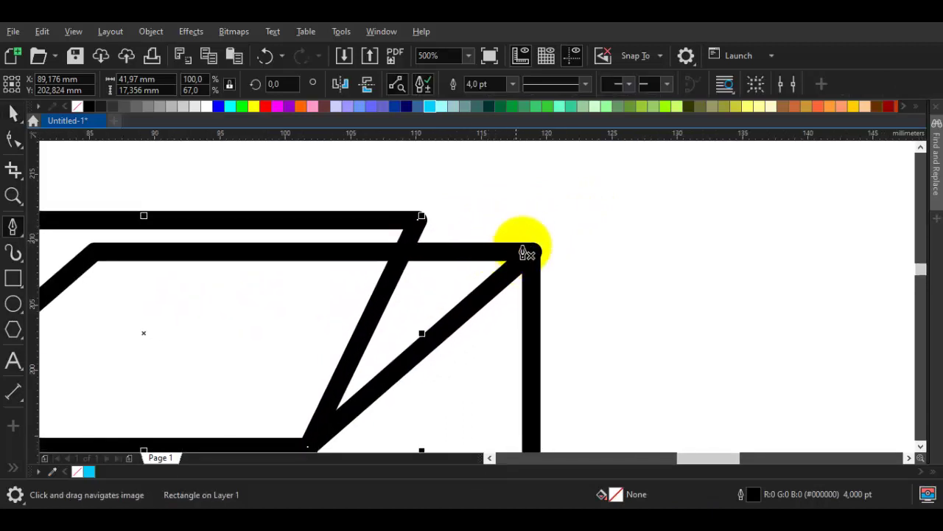
{"action": "left_click_drag", "start_coordinate": [529, 237], "coordinate": [506, 216]}
{"action": "left_click_drag", "start_coordinate": [431, 214], "coordinate": [450, 220]}
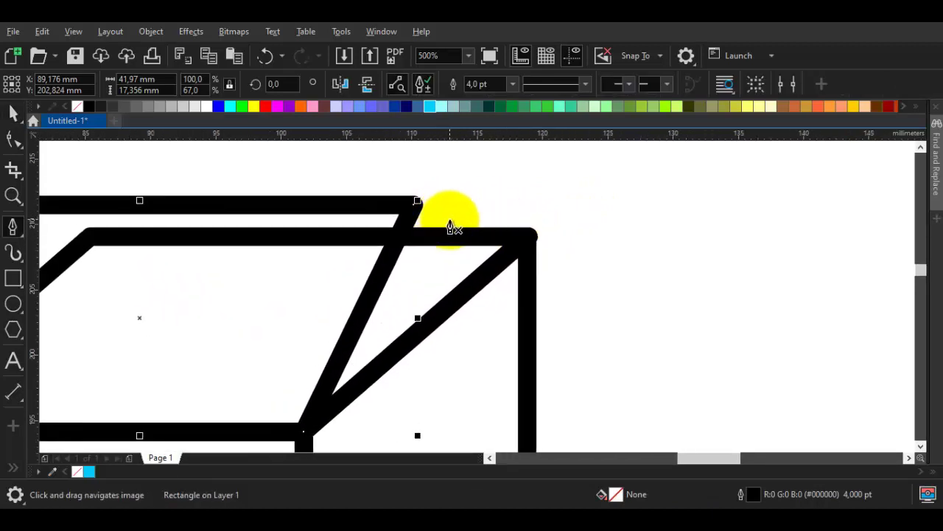
{"action": "left_click", "coordinate": [450, 202]}
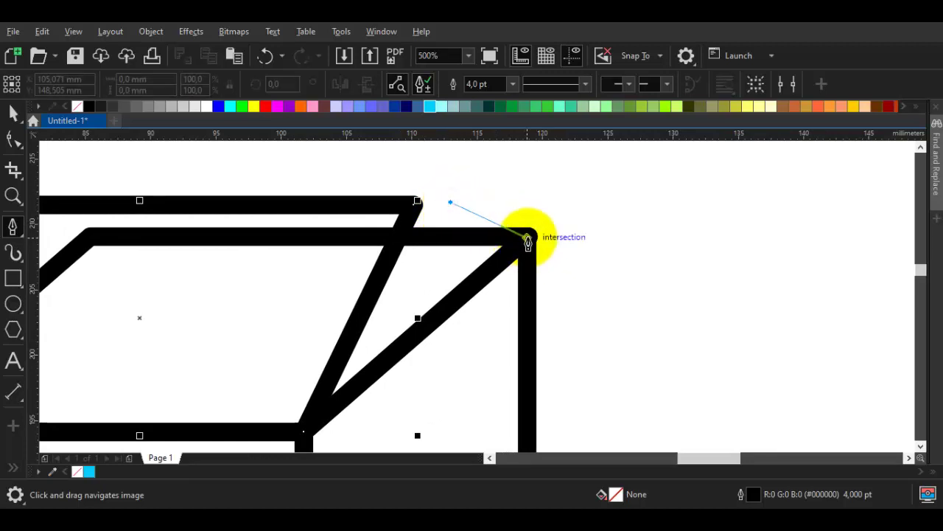
{"action": "left_click", "coordinate": [531, 237]}
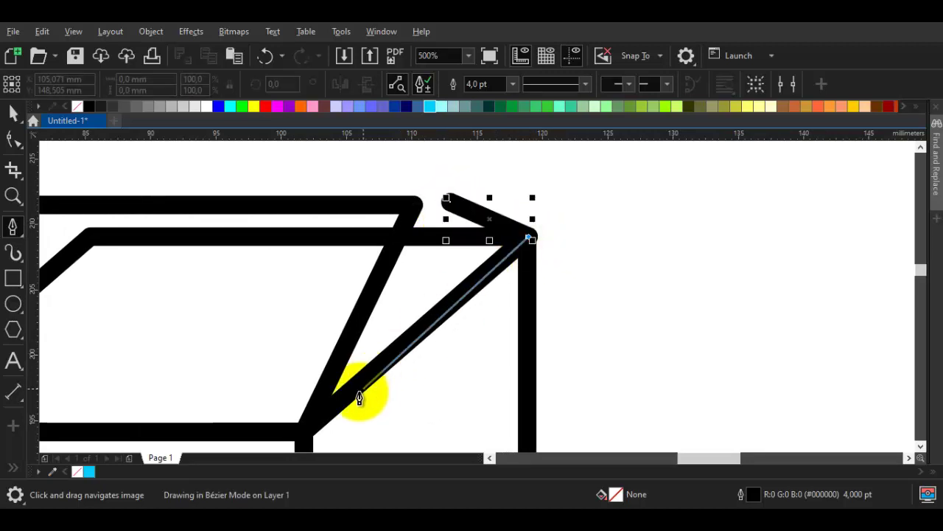
{"action": "left_click", "coordinate": [304, 435]}
{"action": "left_click", "coordinate": [415, 200]}
{"action": "left_click", "coordinate": [450, 202]}
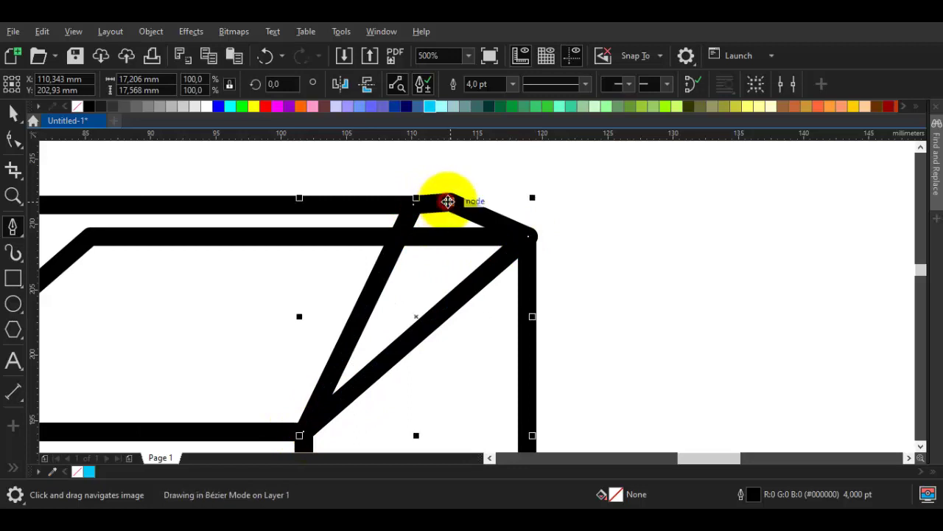
Delete the extra node beside the lid's upper corner so the side gable becomes a triangle.
{"action": "key", "text": "space"}
{"action": "double_click", "coordinate": [448, 202]}
{"action": "double_click", "coordinate": [448, 202]}
{"action": "key", "text": "space"}
{"action": "left_click", "coordinate": [504, 215]}
{"action": "scroll", "coordinate": [488, 228], "scroll_direction": "down", "scroll_amount": 1}
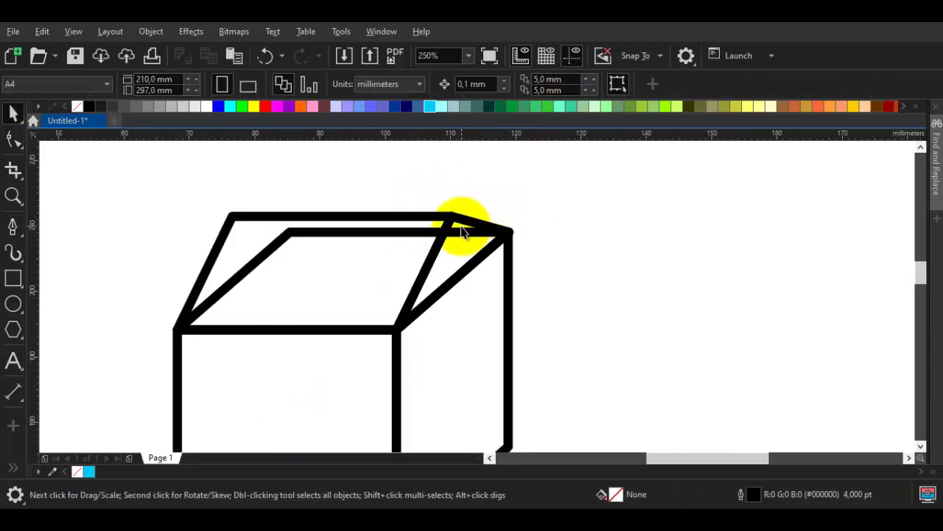
{"action": "scroll", "coordinate": [575, 246], "scroll_direction": "down", "scroll_amount": 1}
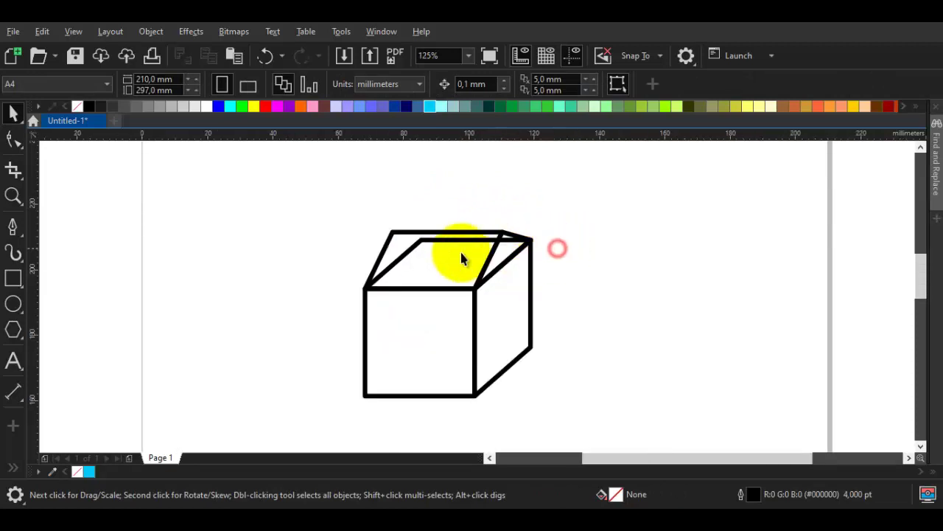
Copy the sloped lid face above its upper edge, flatten the copy to about 3.9 mm high and skew it into a nearly upright ridge strip.
{"action": "left_click", "coordinate": [383, 267]}
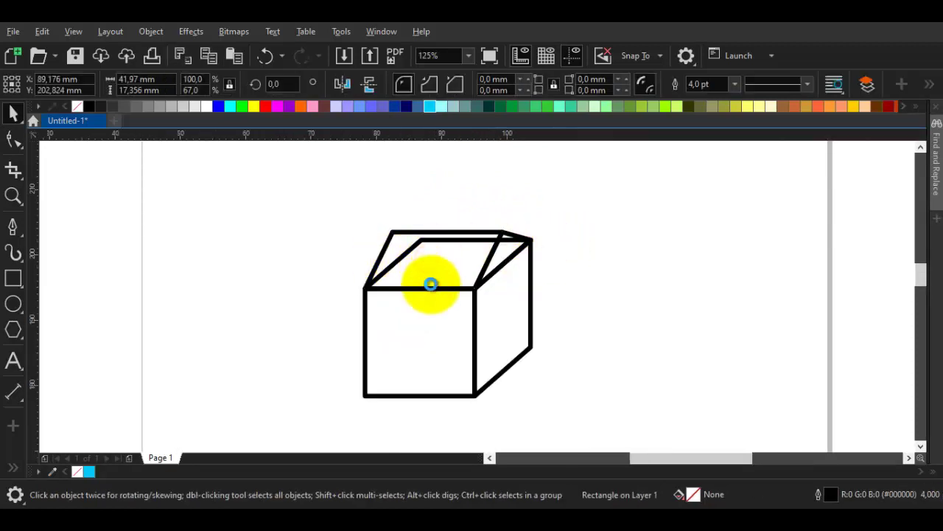
{"action": "scroll", "coordinate": [435, 290], "scroll_direction": "up", "scroll_amount": 1}
{"action": "left_click_drag", "start_coordinate": [435, 295], "coordinate": [464, 165]}
{"action": "scroll", "coordinate": [451, 190], "scroll_direction": "up", "scroll_amount": 1}
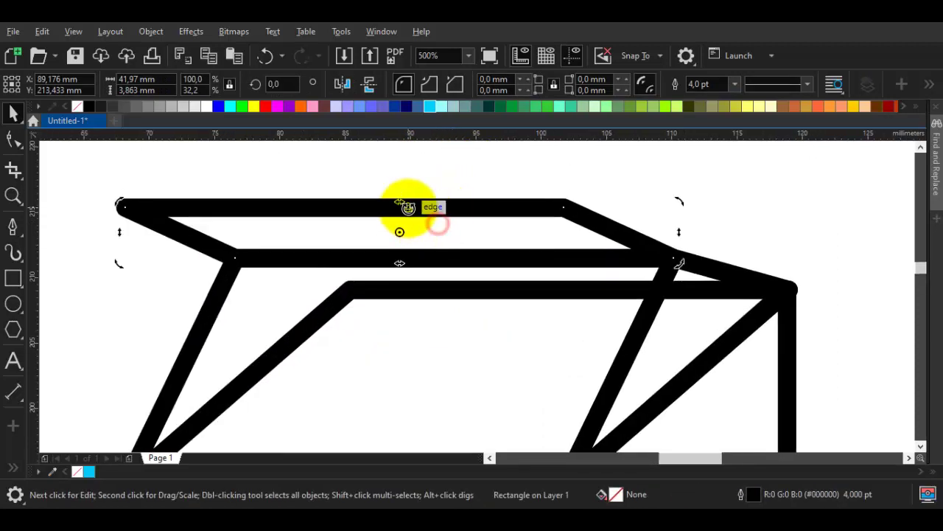
{"action": "left_click_drag", "start_coordinate": [402, 205], "coordinate": [538, 183]}
{"action": "left_click", "coordinate": [810, 210]}
{"action": "scroll", "coordinate": [716, 214], "scroll_direction": "down", "scroll_amount": 1}
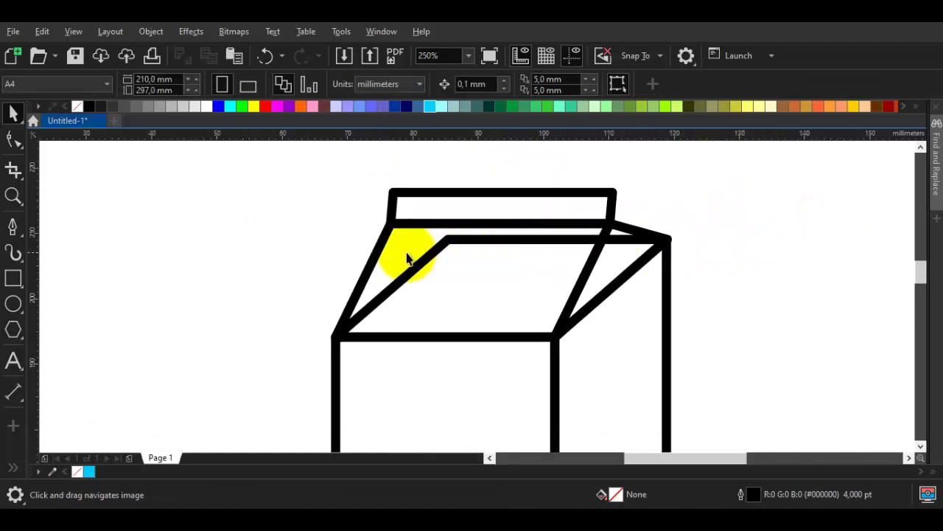
Select all the carton's faces and fill them with white.
{"action": "left_click_drag", "start_coordinate": [433, 264], "coordinate": [424, 246]}
{"action": "scroll", "coordinate": [424, 245], "scroll_direction": "down", "scroll_amount": 2}
{"action": "left_click_drag", "start_coordinate": [365, 207], "coordinate": [366, 208]}
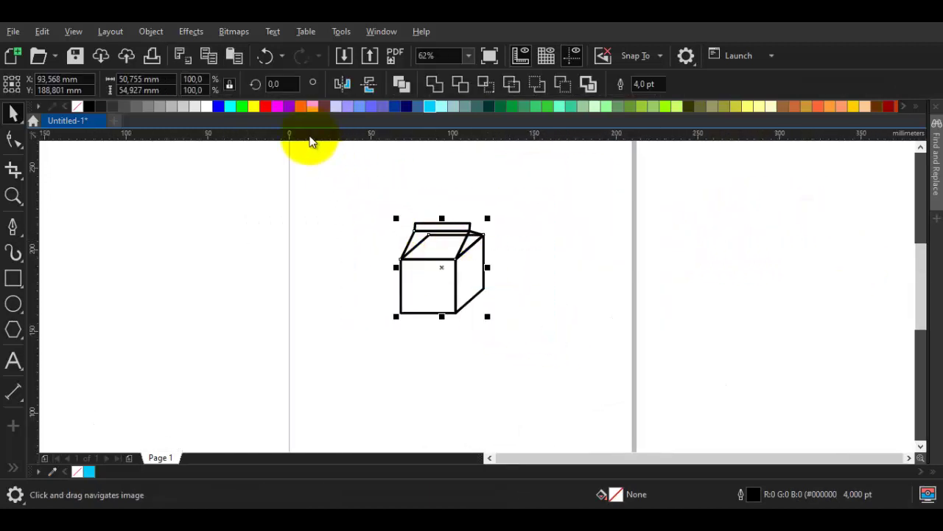
{"action": "left_click", "coordinate": [258, 175]}
{"action": "scroll", "coordinate": [459, 253], "scroll_direction": "up", "scroll_amount": 2}
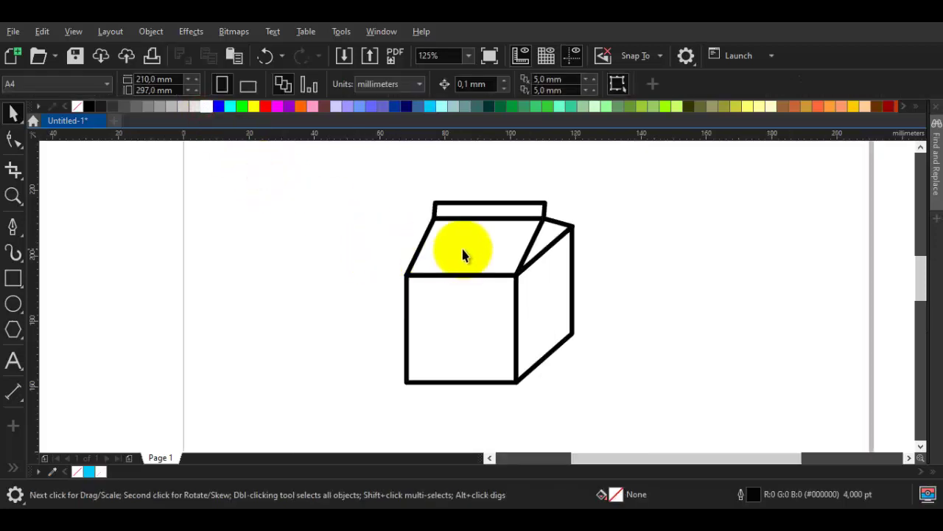
Draw a circle on the sloped lid face, move it near the middle and enlarge it to about 7.3 mm in diameter.
{"action": "left_click_drag", "start_coordinate": [573, 233], "coordinate": [565, 248]}
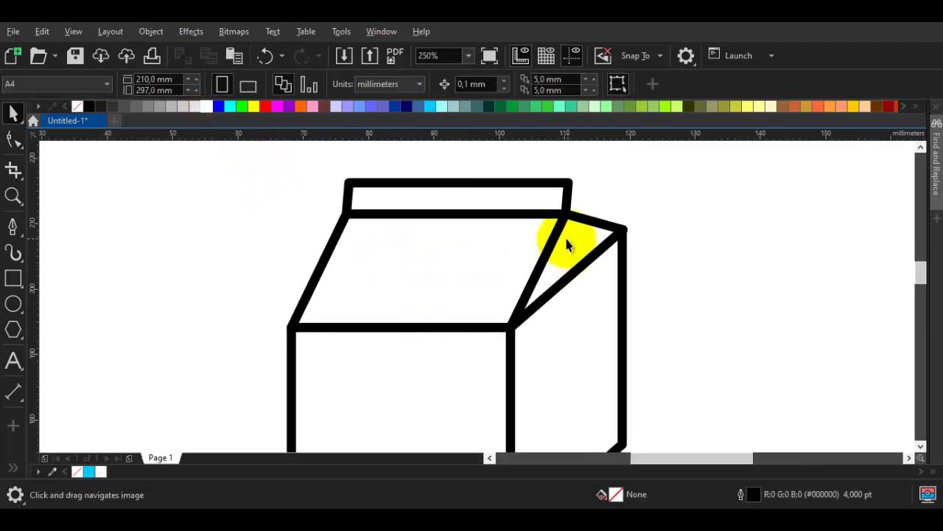
{"action": "scroll", "coordinate": [568, 234], "scroll_direction": "down", "scroll_amount": 1}
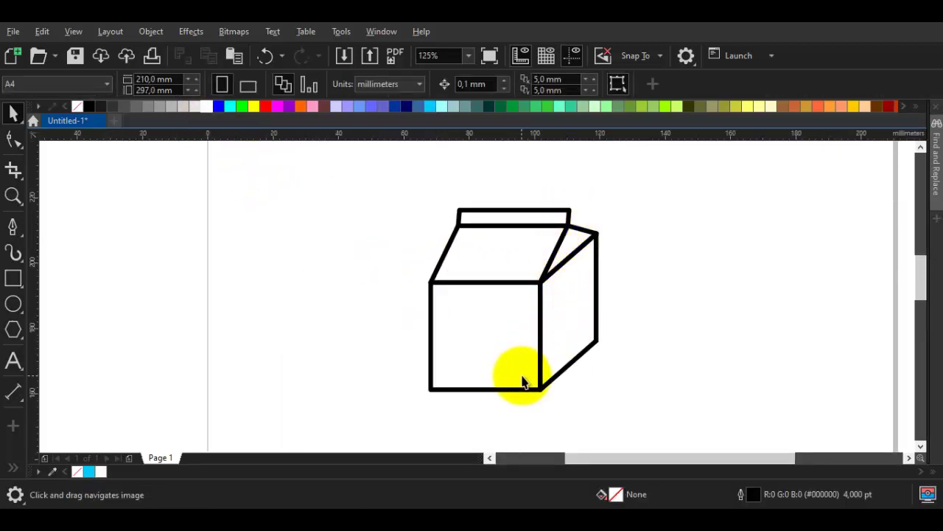
{"action": "scroll", "coordinate": [522, 361], "scroll_direction": "up", "scroll_amount": 1}
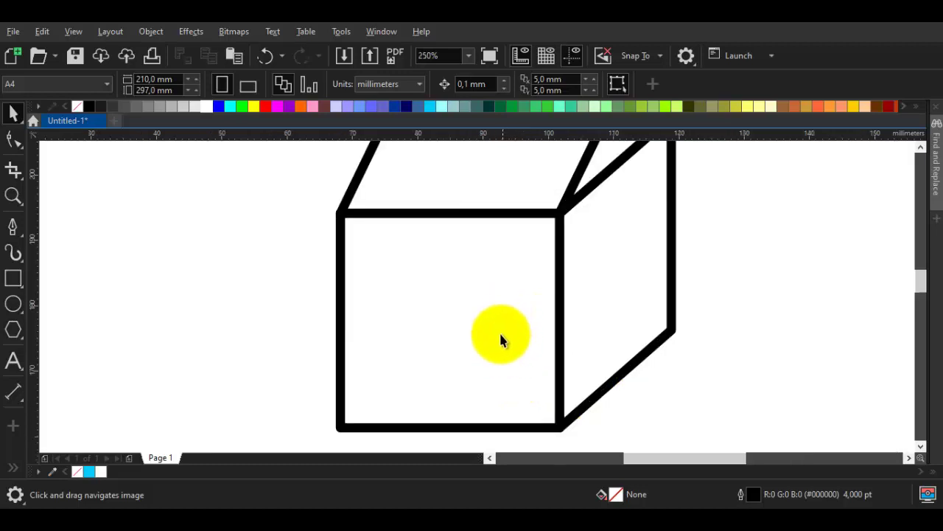
{"action": "left_click_drag", "start_coordinate": [501, 332], "coordinate": [445, 370]}
{"action": "left_click_drag", "start_coordinate": [462, 285], "coordinate": [455, 362]}
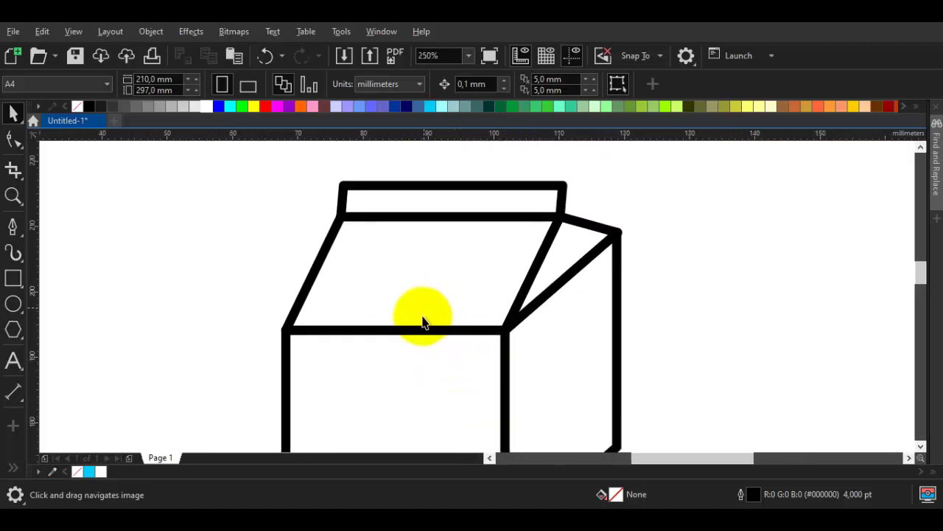
{"action": "left_click", "coordinate": [14, 304]}
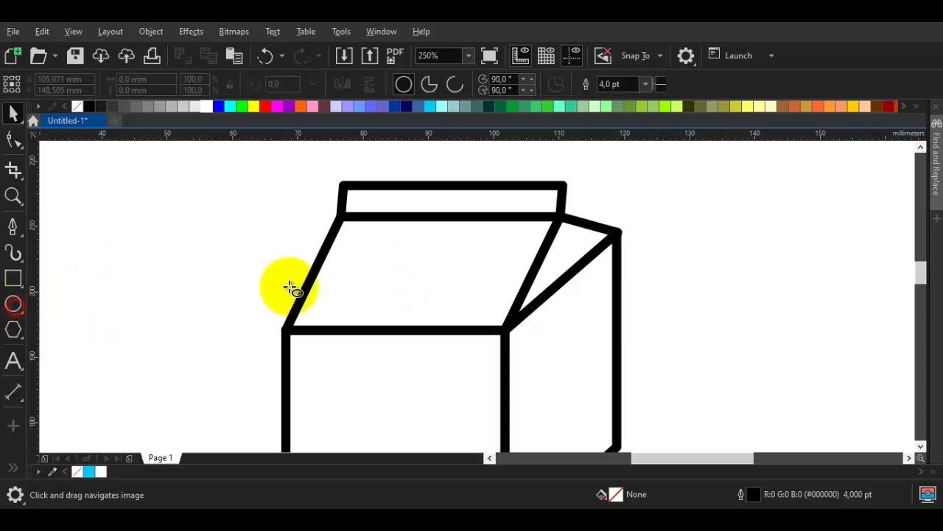
{"action": "scroll", "coordinate": [385, 280], "scroll_direction": "up", "scroll_amount": 1}
{"action": "mouse_move", "coordinate": [316, 231]}
{"action": "left_mouse_down"}
{"action": "mouse_move", "coordinate": [393, 302]}
{"action": "mouse_move", "coordinate": [354, 264]}
{"action": "left_mouse_up"}
{"action": "key", "text": "space"}
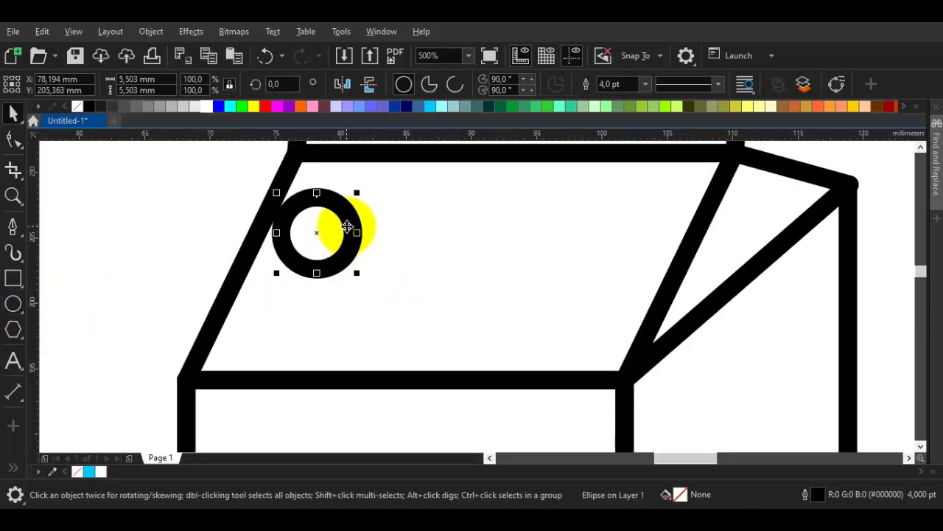
{"action": "left_click_drag", "start_coordinate": [347, 222], "coordinate": [473, 239]}
{"action": "left_click_drag", "start_coordinate": [499, 300], "coordinate": [500, 302]}
Skew the circle to the right so it follows the slant of the lid face.
{"action": "left_click", "coordinate": [490, 225]}
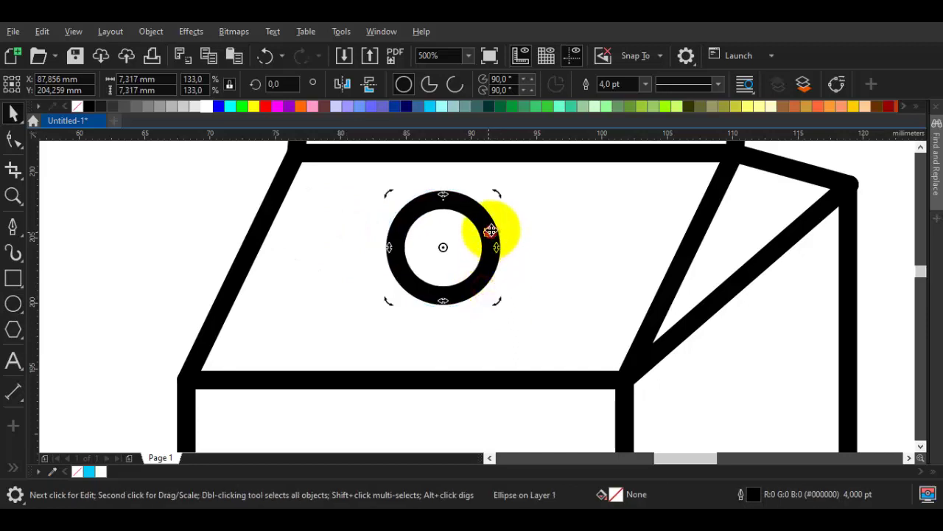
{"action": "left_click_drag", "start_coordinate": [440, 194], "coordinate": [464, 194]}
{"action": "key", "text": "ctrl+z"}
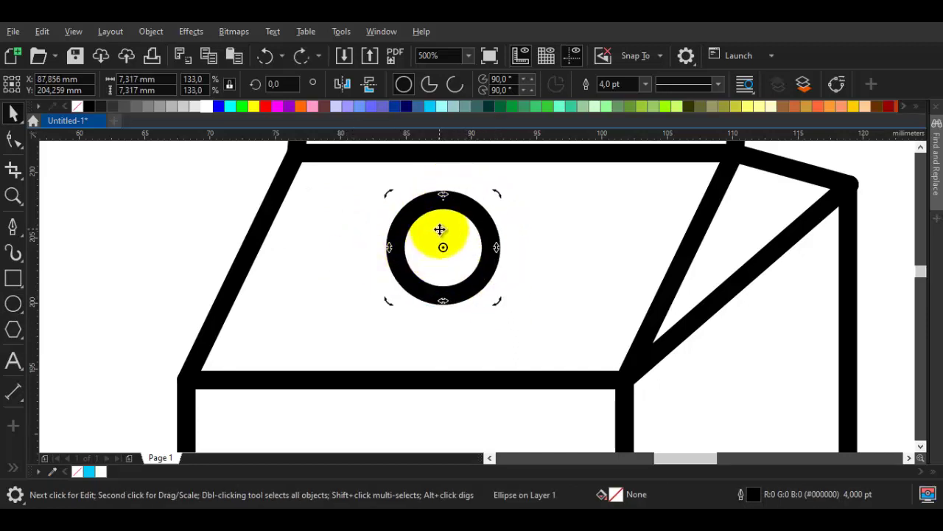
{"action": "left_click_drag", "start_coordinate": [443, 196], "coordinate": [499, 222]}
{"action": "left_click", "coordinate": [504, 220]}
Center the skewed ellipse on the lid face and enlarge it to about 9.3 by 9.2 mm.
{"action": "left_click", "coordinate": [577, 238], "text": "shift"}
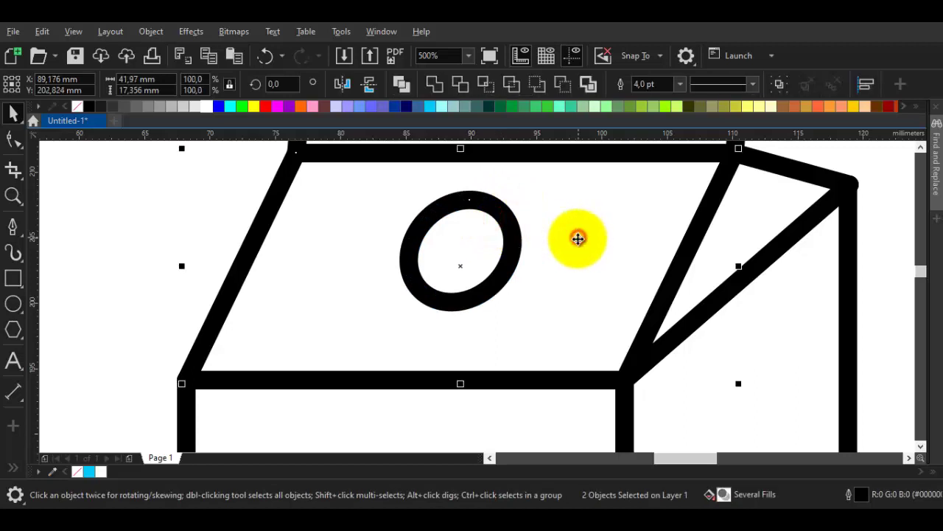
{"action": "left_click", "coordinate": [511, 264]}
{"action": "scroll", "coordinate": [516, 212], "scroll_direction": "up", "scroll_amount": 1}
{"action": "left_click_drag", "start_coordinate": [510, 210], "coordinate": [526, 192]}
{"action": "scroll", "coordinate": [527, 230], "scroll_direction": "down", "scroll_amount": 1}
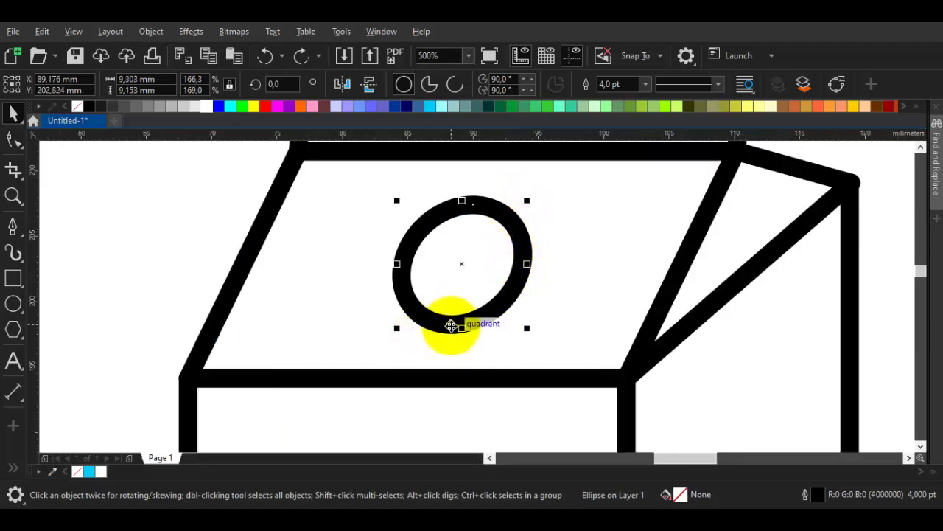
Duplicate the ellipse straight down by about 2 mm, keeping the copy the same size.
{"action": "left_click_drag", "start_coordinate": [448, 354], "coordinate": [449, 352]}
{"action": "right_click", "coordinate": [449, 352]}
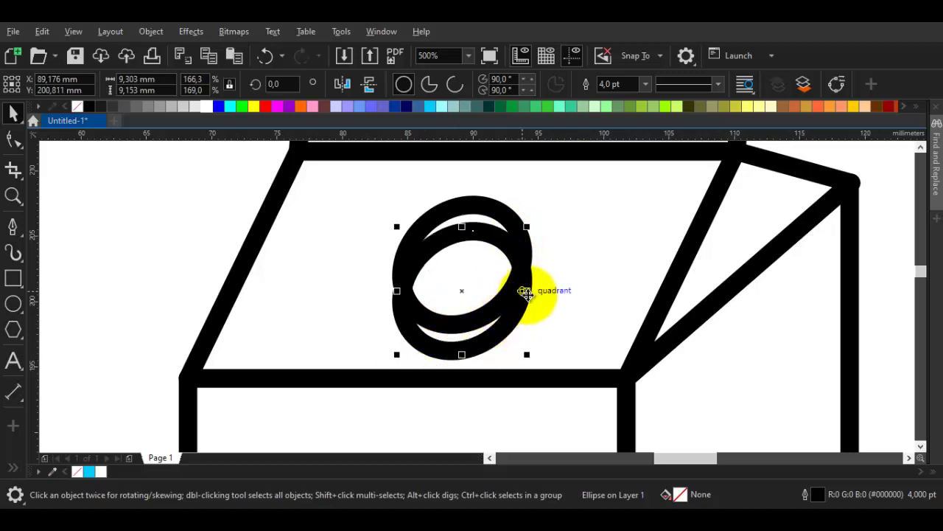
{"action": "left_click_drag", "start_coordinate": [527, 291], "coordinate": [537, 289]}
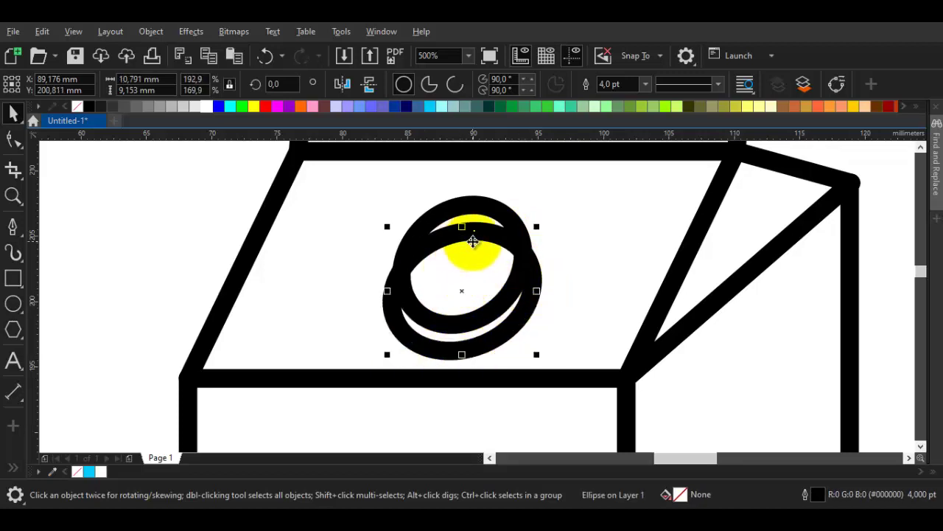
{"action": "key", "text": "ctrl+z"}
{"action": "left_click_drag", "start_coordinate": [469, 243], "coordinate": [468, 243]}
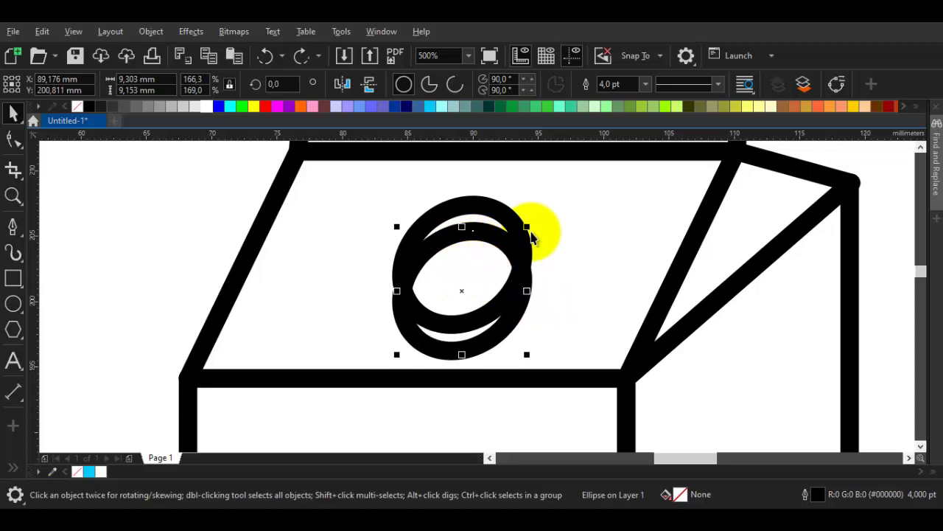
Order the lower ellipse in front of the lid face but behind the upper ellipse, and fill the upper ellipse with white.
{"action": "right_click", "coordinate": [519, 255]}
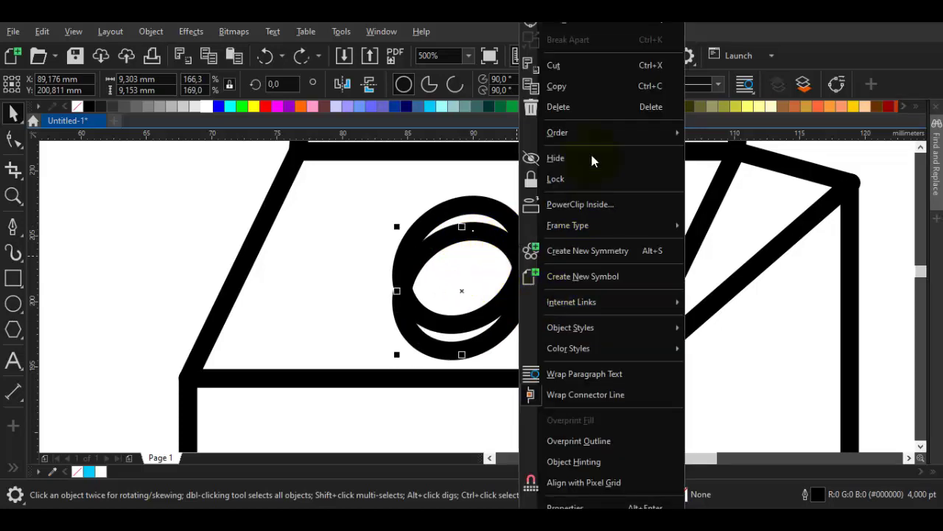
{"action": "mouse_move", "coordinate": [603, 141]}
{"action": "left_click", "coordinate": [725, 263]}
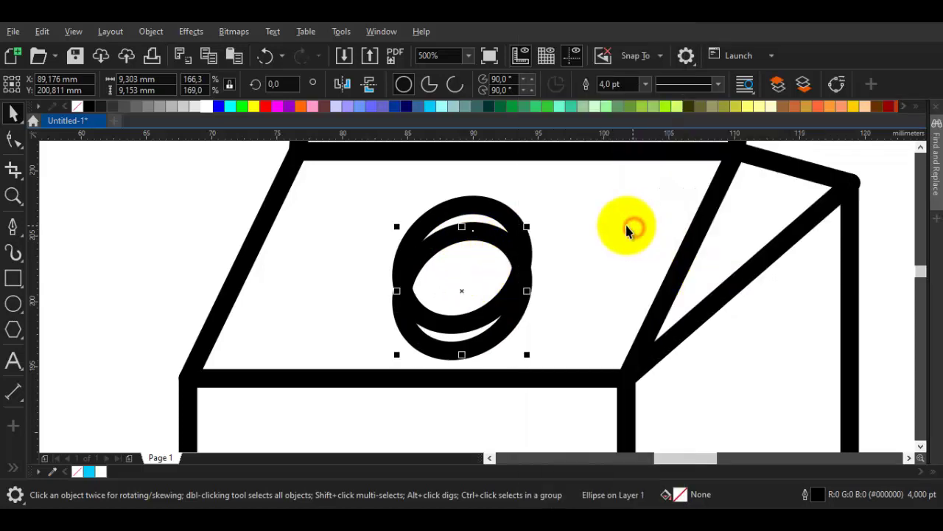
{"action": "left_click", "coordinate": [478, 209]}
{"action": "left_click", "coordinate": [206, 106]}
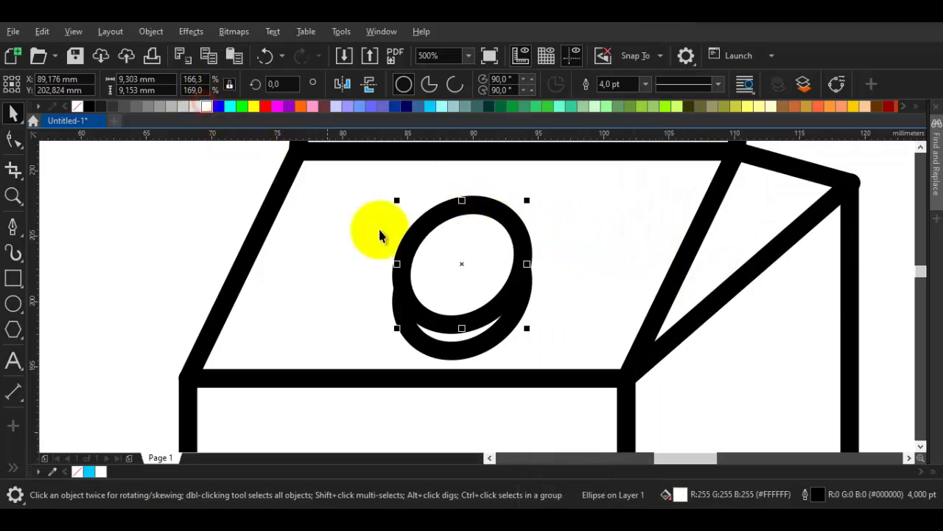
Enlarge the lower ellipse to about 10.3 by 10.1 mm and shift it slightly down to form the cap's base.
{"action": "scroll", "coordinate": [463, 351], "scroll_direction": "up", "scroll_amount": 1}
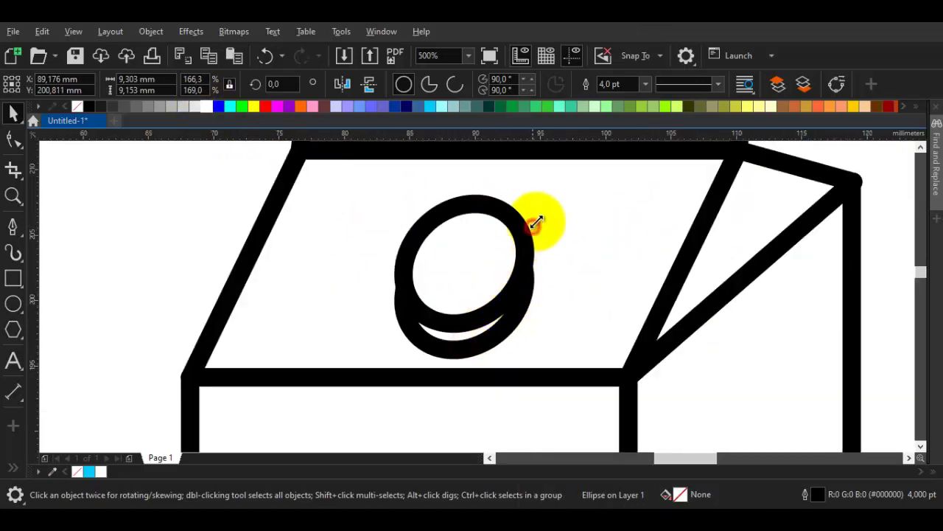
{"action": "left_click_drag", "start_coordinate": [535, 222], "coordinate": [548, 210]}
{"action": "scroll", "coordinate": [480, 368], "scroll_direction": "up", "scroll_amount": 2}
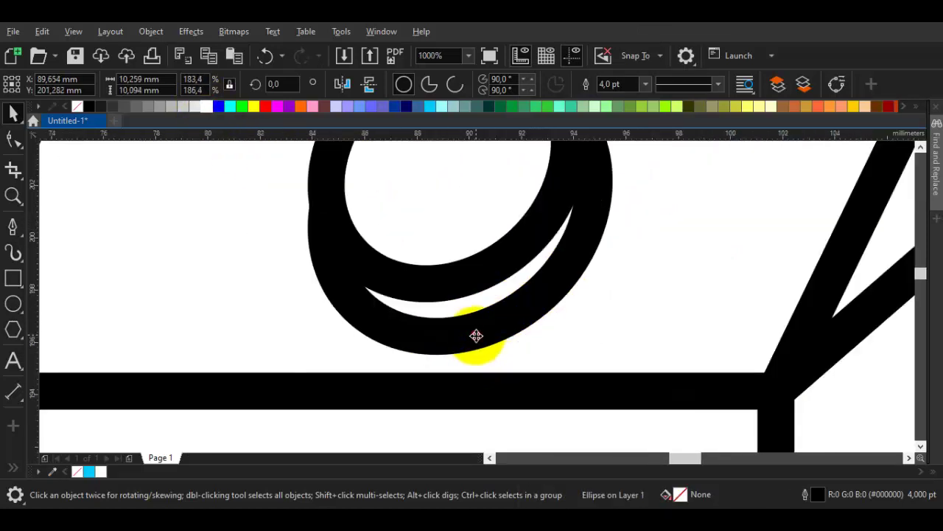
{"action": "left_click_drag", "start_coordinate": [476, 335], "coordinate": [478, 343]}
{"action": "scroll", "coordinate": [479, 343], "scroll_direction": "down", "scroll_amount": 2}
{"action": "key", "text": "Escape"}
{"action": "scroll", "coordinate": [479, 343], "scroll_direction": "up", "scroll_amount": 1}
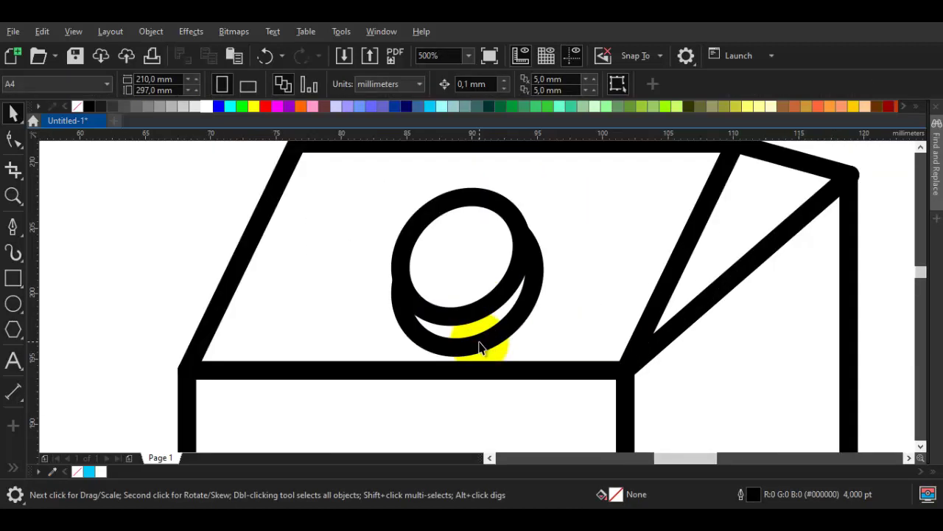
Draw a vertical freehand line about 2.2 mm long joining the lower rims of the two cap ellipses.
{"action": "scroll", "coordinate": [479, 346], "scroll_direction": "up", "scroll_amount": 1}
{"action": "left_click", "coordinate": [375, 312]}
{"action": "key", "text": "F5"}
{"action": "left_click_drag", "start_coordinate": [364, 275], "coordinate": [433, 331]}
{"action": "key", "text": "space"}
{"action": "scroll", "coordinate": [374, 315], "scroll_direction": "up", "scroll_amount": 1}
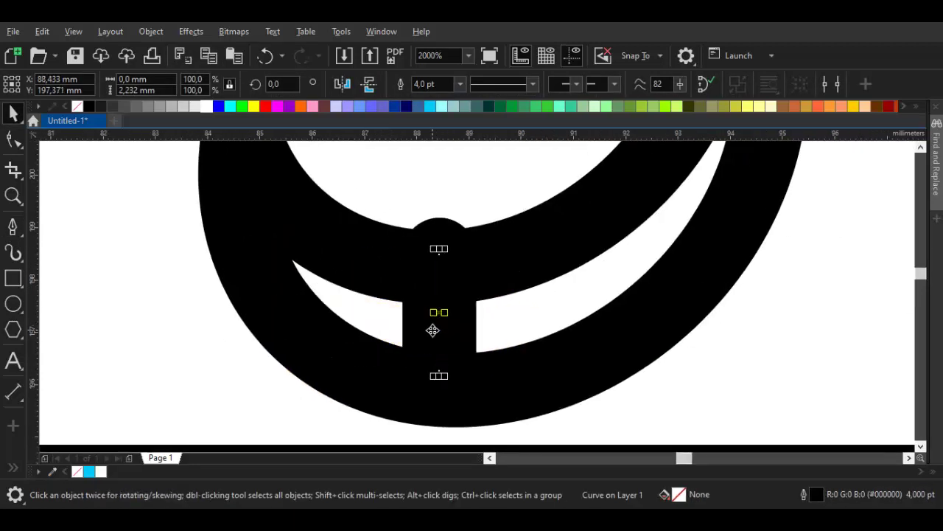
{"action": "key", "text": "ctrl+z"}
{"action": "left_click_drag", "start_coordinate": [367, 313], "coordinate": [438, 318]}
{"action": "key", "text": "ctrl+z"}
{"action": "key", "text": "ctrl+z"}
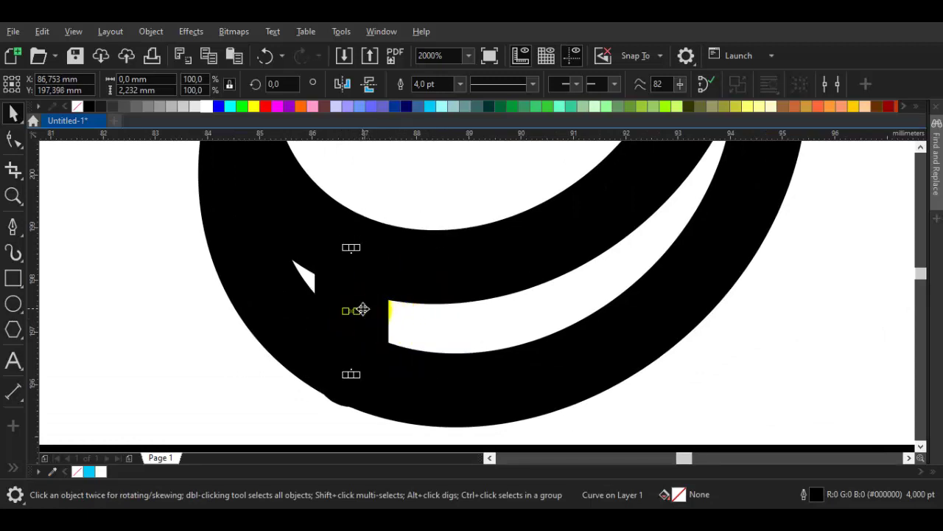
Duplicate the short vertical line about 1.9 mm to its right between the cap's rims.
{"action": "left_click_drag", "start_coordinate": [363, 310], "coordinate": [459, 314]}
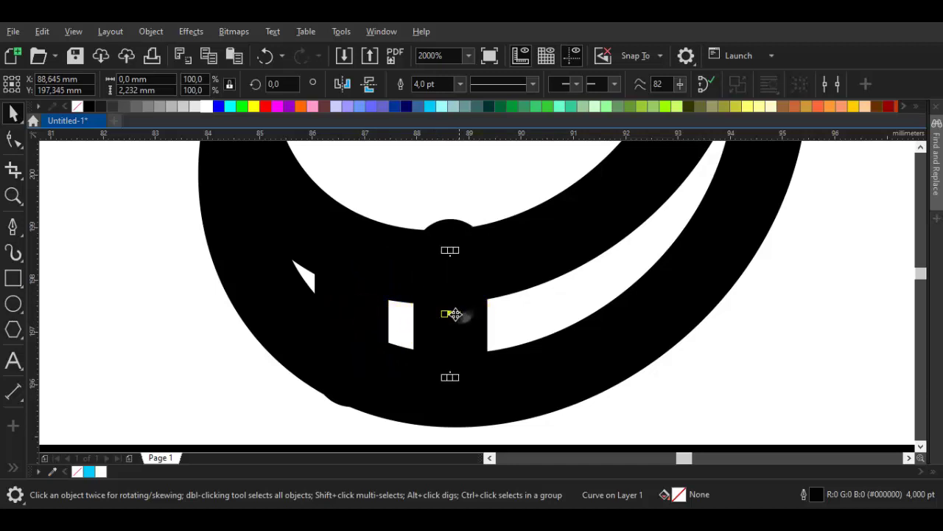
Shorten the two rib lines to about 1.9 mm and duplicate them along the cap's lower rim to the right.
{"action": "left_click", "coordinate": [376, 312], "text": "shift"}
{"action": "mouse_move", "coordinate": [375, 312]}
{"action": "left_mouse_down"}
{"action": "mouse_move", "coordinate": [404, 237]}
{"action": "mouse_move", "coordinate": [401, 264]}
{"action": "mouse_move", "coordinate": [360, 310]}
{"action": "left_mouse_up"}
{"action": "left_click", "coordinate": [359, 309]}
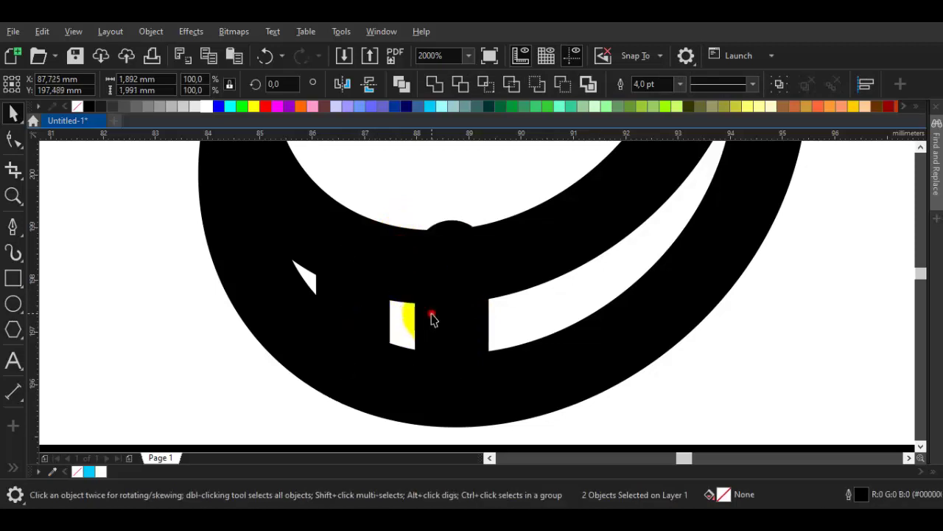
{"action": "left_click_drag", "start_coordinate": [432, 318], "coordinate": [515, 324]}
{"action": "left_click", "coordinate": [468, 330]}
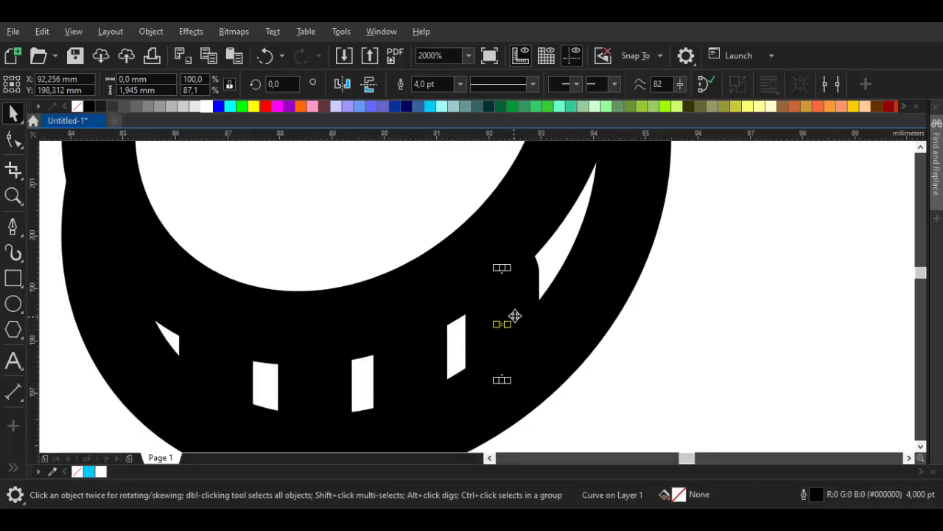
Duplicate another rib line farther up the cap's right side and nudge the neighbouring rib to even out the spacing.
{"action": "left_click_drag", "start_coordinate": [590, 224], "coordinate": [586, 219]}
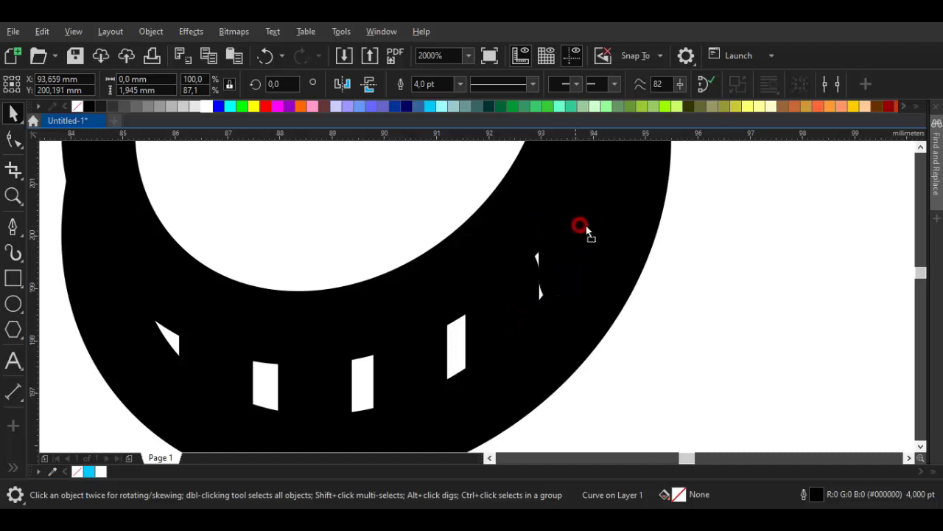
{"action": "mouse_move", "coordinate": [521, 289]}
{"action": "left_mouse_down"}
{"action": "mouse_move", "coordinate": [532, 282]}
{"action": "mouse_move", "coordinate": [499, 271]}
{"action": "mouse_move", "coordinate": [499, 253]}
{"action": "mouse_move", "coordinate": [532, 285]}
{"action": "left_mouse_up"}
{"action": "scroll", "coordinate": [521, 290], "scroll_direction": "up", "scroll_amount": 1}
{"action": "scroll", "coordinate": [539, 293], "scroll_direction": "down", "scroll_amount": 1}
{"action": "scroll", "coordinate": [680, 318], "scroll_direction": "down", "scroll_amount": 8}
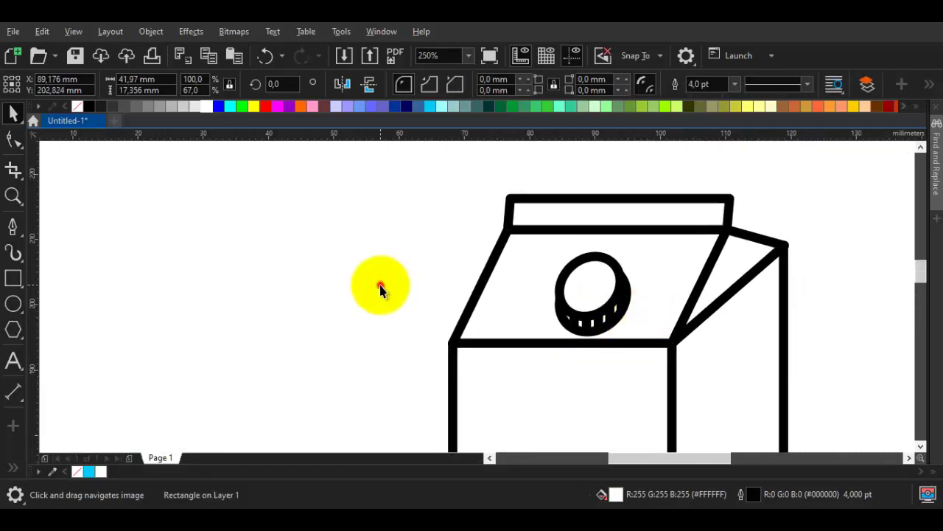
{"action": "left_click", "coordinate": [381, 286]}
Duplicate the cap's top ellipse concentrically at about 3.8 by 3.8 mm, filled light cyan #99FFFF with no outline.
{"action": "scroll", "coordinate": [568, 273], "scroll_direction": "up", "scroll_amount": 2}
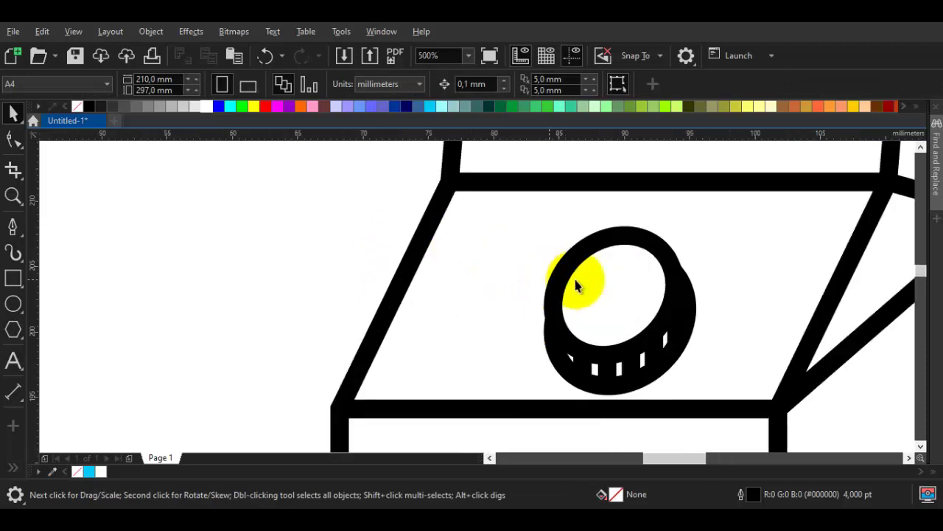
{"action": "left_click", "coordinate": [626, 283]}
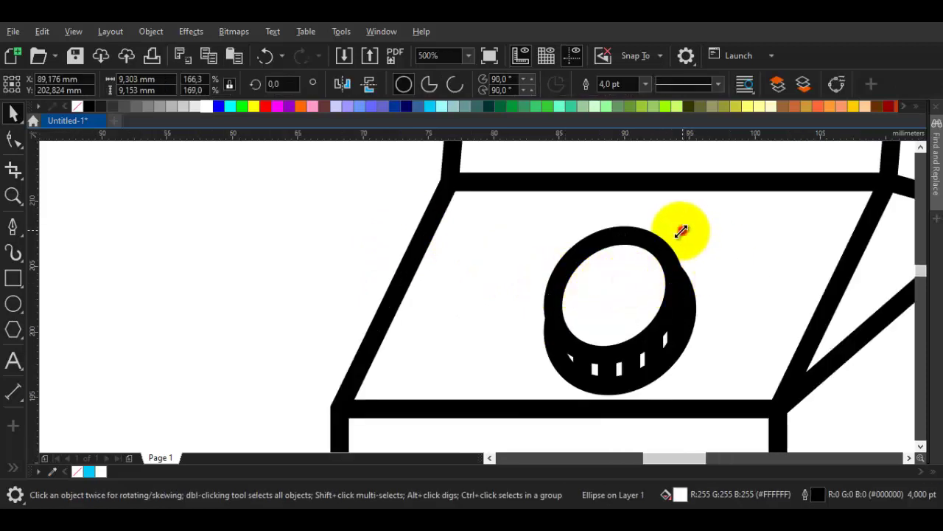
{"action": "left_click_drag", "start_coordinate": [681, 231], "coordinate": [674, 267]}
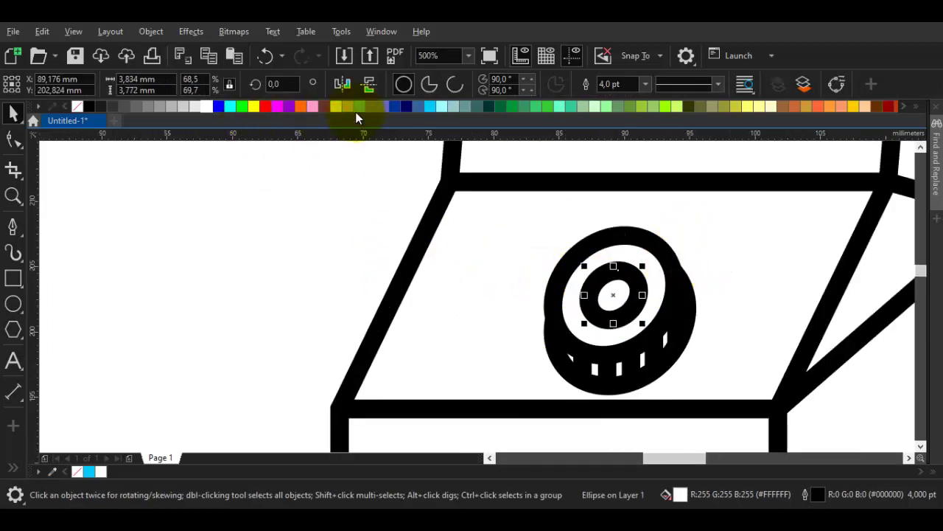
{"action": "left_click", "coordinate": [441, 105]}
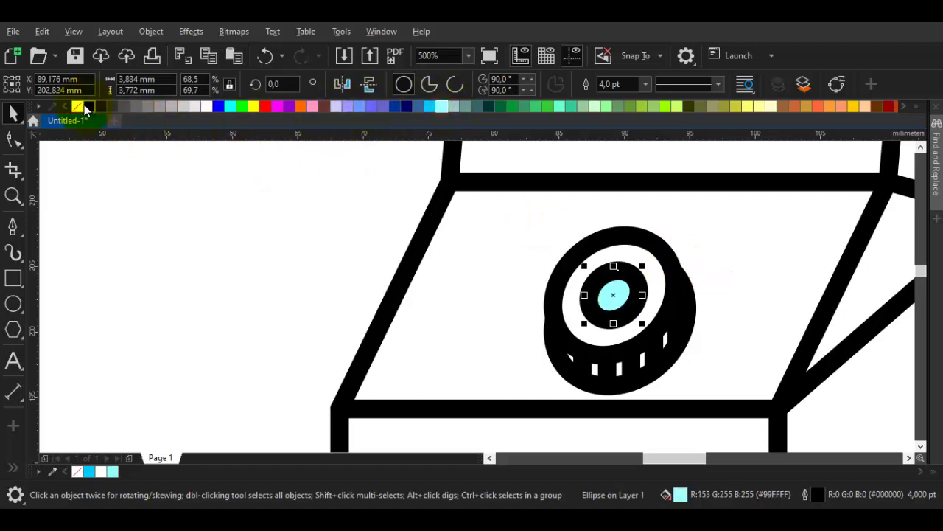
{"action": "scroll", "coordinate": [536, 270], "scroll_direction": "down", "scroll_amount": 2}
{"action": "left_click", "coordinate": [184, 325]}
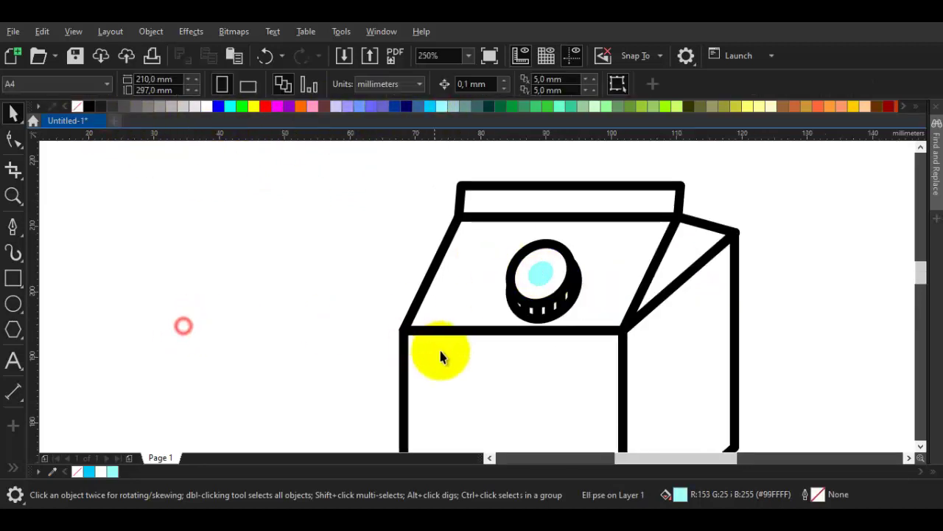
Fill the cap's small inner ellipse with white and the larger top ellipse with a muted light teal.
{"action": "scroll", "coordinate": [405, 302], "scroll_direction": "down", "scroll_amount": 1}
{"action": "scroll", "coordinate": [447, 246], "scroll_direction": "up", "scroll_amount": 3}
{"action": "left_click", "coordinate": [442, 308]}
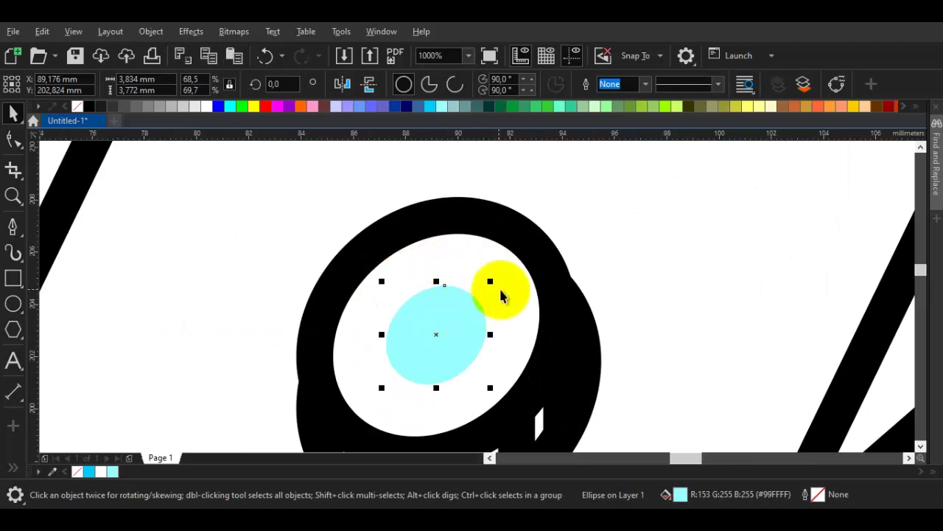
{"action": "left_click", "coordinate": [205, 108]}
{"action": "left_click", "coordinate": [461, 258]}
{"action": "left_click", "coordinate": [436, 105]}
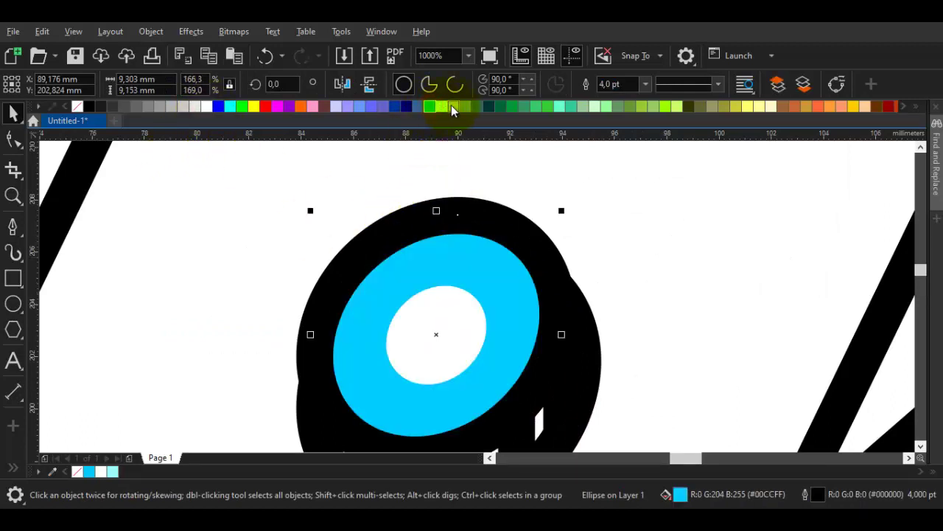
{"action": "left_click", "coordinate": [451, 105]}
{"action": "scroll", "coordinate": [434, 279], "scroll_direction": "down", "scroll_amount": 5}
{"action": "left_click", "coordinate": [253, 326]}
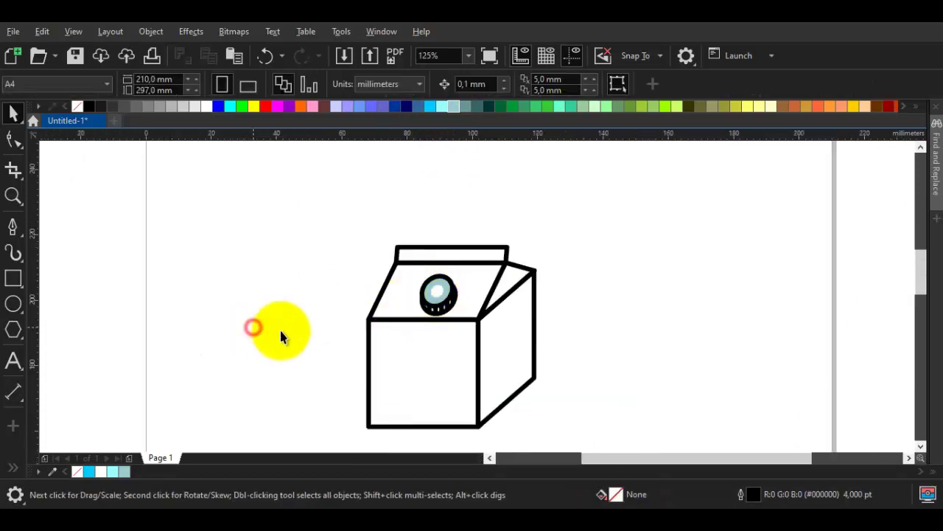
Duplicate the carton's front face as a centred full-width band about 15 mm tall.
{"action": "left_click_drag", "start_coordinate": [437, 354], "coordinate": [385, 335]}
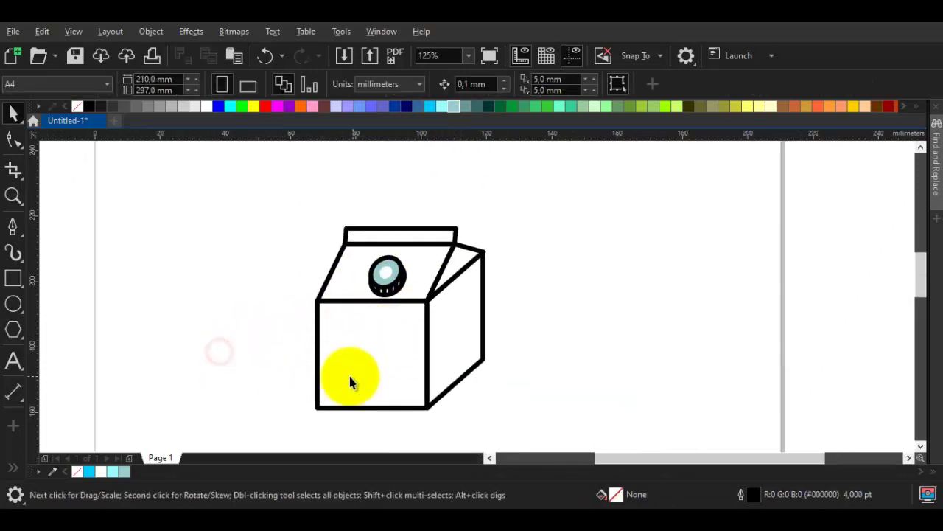
{"action": "scroll", "coordinate": [417, 378], "scroll_direction": "up", "scroll_amount": 2}
{"action": "left_click_drag", "start_coordinate": [388, 374], "coordinate": [385, 345]}
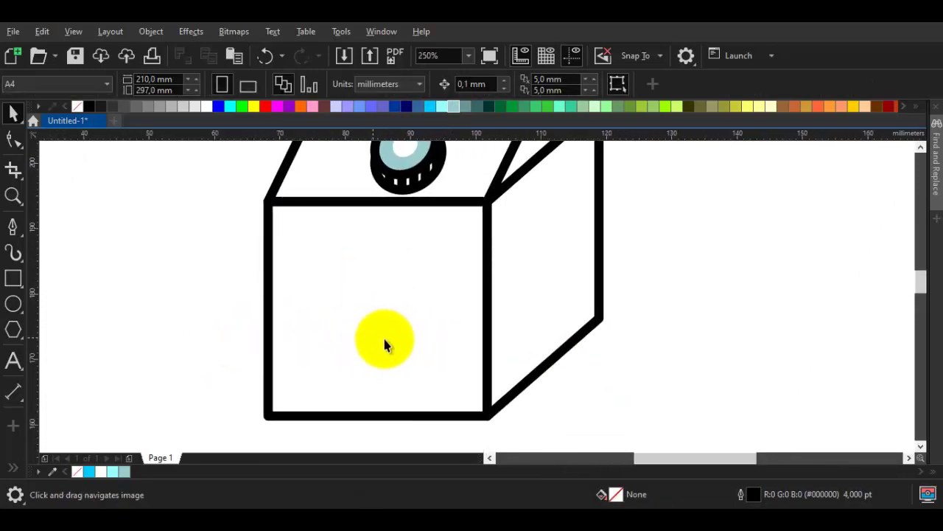
{"action": "left_click", "coordinate": [368, 289]}
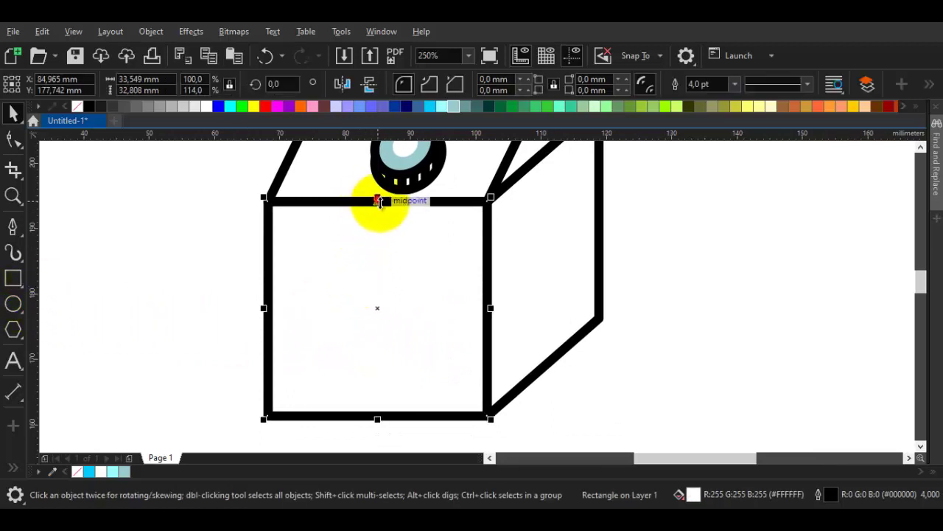
{"action": "left_click_drag", "start_coordinate": [378, 200], "coordinate": [406, 263]}
Add a shorter centred duplicate inside the front band and set both bands' outlines to 1.5 pt.
{"action": "scroll", "coordinate": [371, 259], "scroll_direction": "up", "scroll_amount": 2}
{"action": "left_click_drag", "start_coordinate": [356, 246], "coordinate": [362, 278]}
{"action": "right_click", "coordinate": [363, 279]}
{"action": "left_click", "coordinate": [347, 247], "text": "shift"}
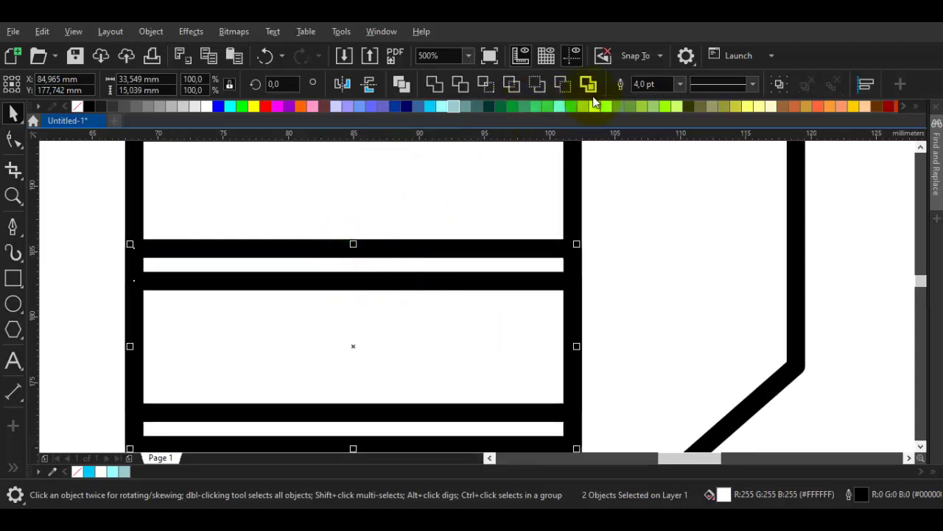
{"action": "left_click", "coordinate": [680, 84]}
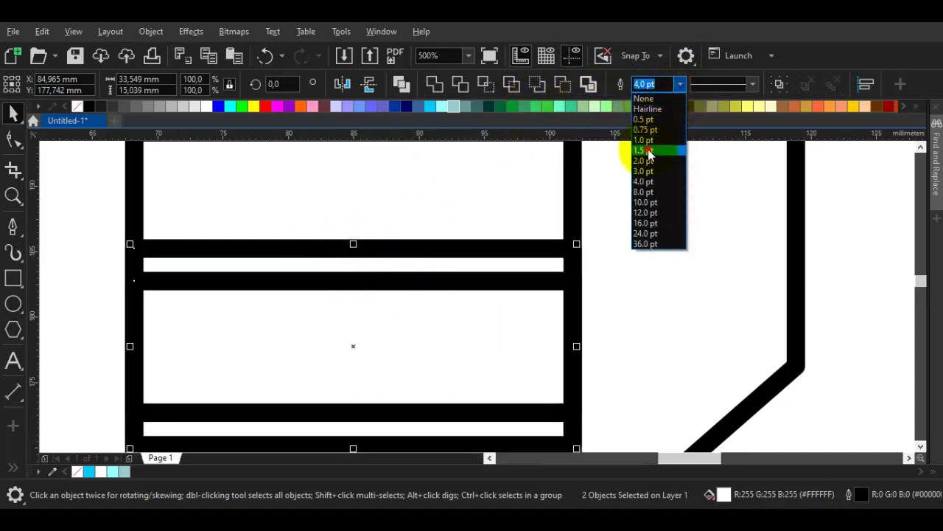
{"action": "left_click", "coordinate": [645, 150]}
{"action": "scroll", "coordinate": [484, 307], "scroll_direction": "down", "scroll_amount": 3}
{"action": "scroll", "coordinate": [480, 304], "scroll_direction": "up", "scroll_amount": 3}
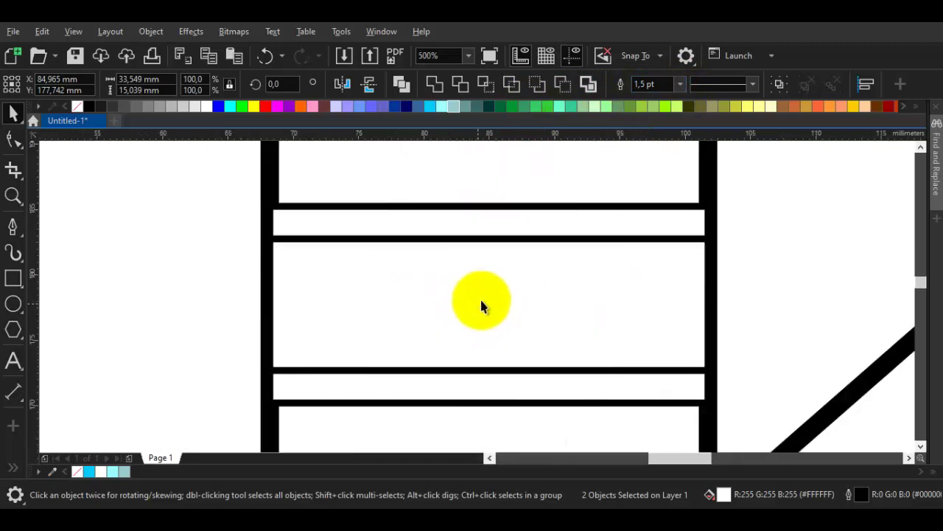
Increase the inner front band's height symmetrically to about 12.3 mm.
{"action": "left_click", "coordinate": [491, 272]}
{"action": "left_click_drag", "start_coordinate": [488, 231], "coordinate": [491, 219]}
{"action": "scroll", "coordinate": [499, 255], "scroll_direction": "down", "scroll_amount": 3}
{"action": "left_click", "coordinate": [367, 293]}
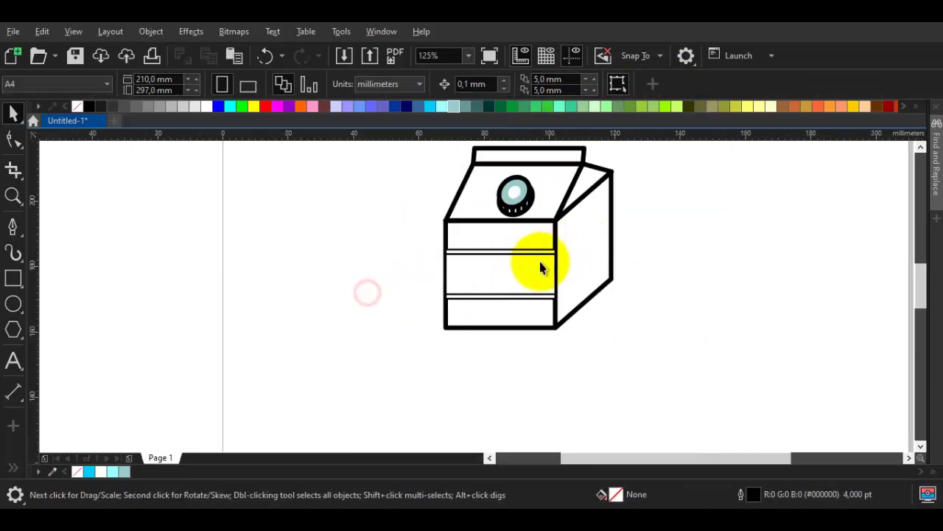
Mirror a copy of both front bands onto the carton's side face, narrowed to about 17.1 mm wide.
{"action": "scroll", "coordinate": [540, 267], "scroll_direction": "up", "scroll_amount": 2}
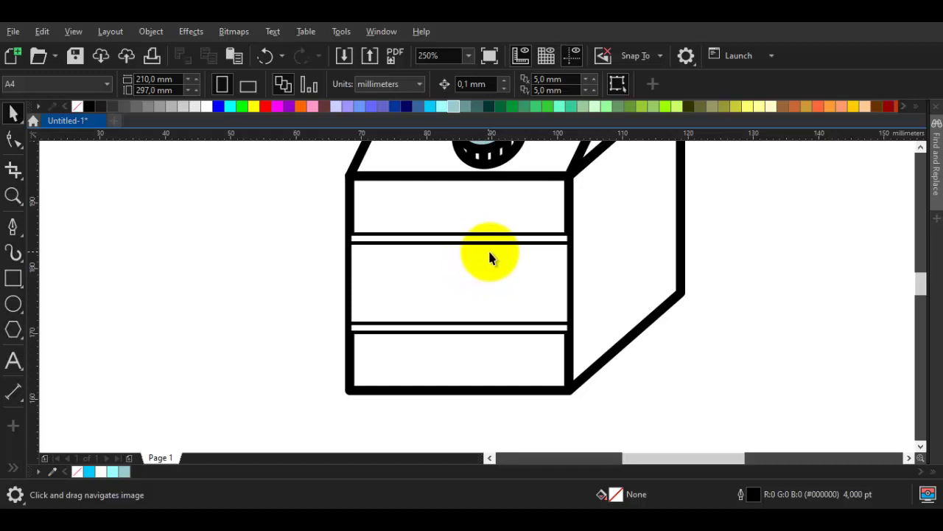
{"action": "scroll", "coordinate": [496, 248], "scroll_direction": "down", "scroll_amount": 2}
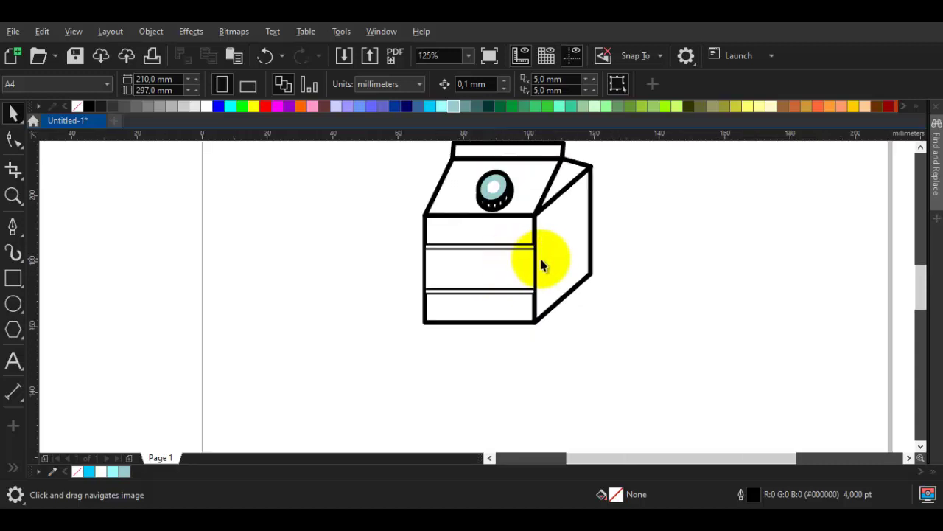
{"action": "scroll", "coordinate": [521, 253], "scroll_direction": "up", "scroll_amount": 1}
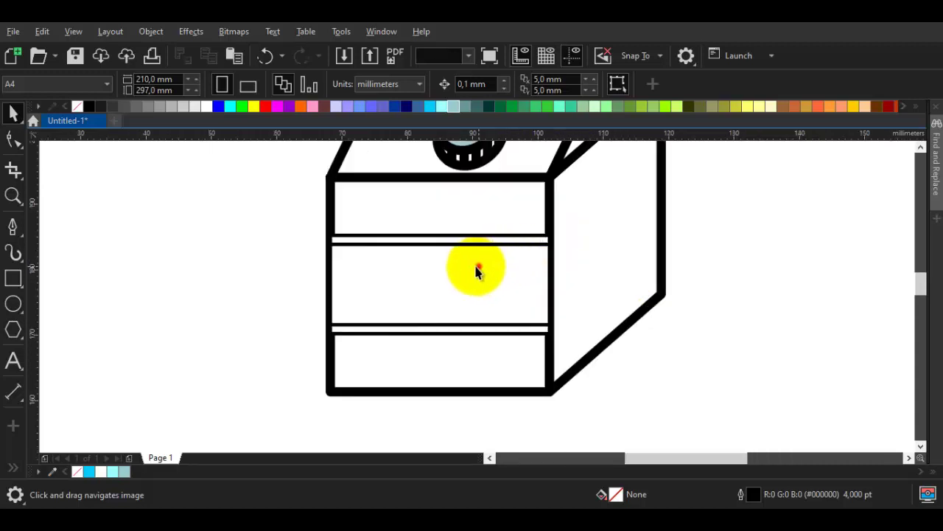
{"action": "left_click", "coordinate": [480, 267]}
{"action": "left_click", "coordinate": [409, 238], "text": "shift"}
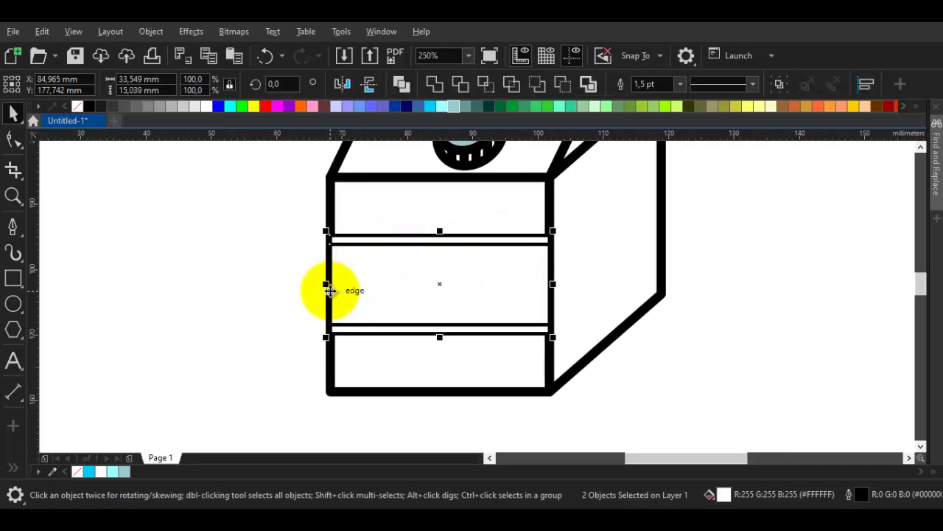
{"action": "left_click_drag", "start_coordinate": [329, 283], "coordinate": [660, 242]}
{"action": "key", "text": "ctrl+z"}
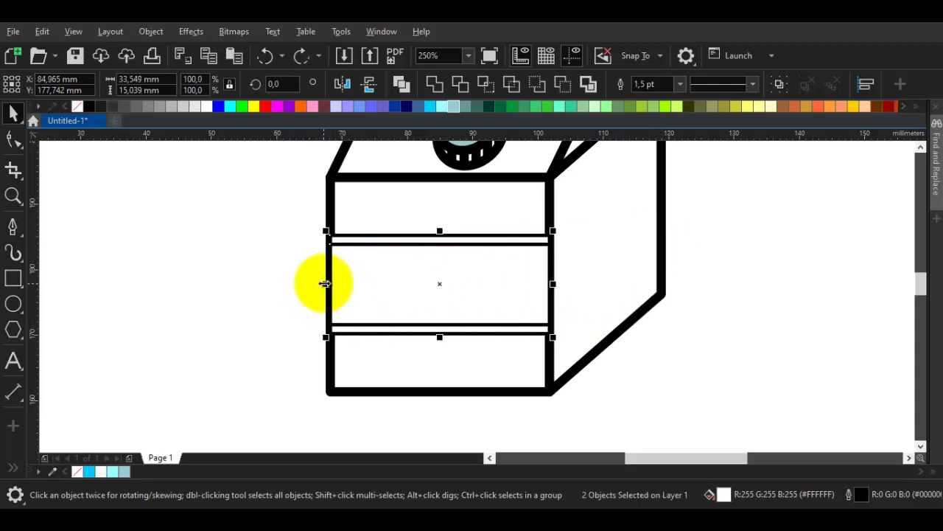
{"action": "left_click_drag", "start_coordinate": [324, 281], "coordinate": [660, 282]}
Skew the two side bands vertically so they follow the slanted edges of the carton's side face.
{"action": "scroll", "coordinate": [662, 294], "scroll_direction": "up", "scroll_amount": 2}
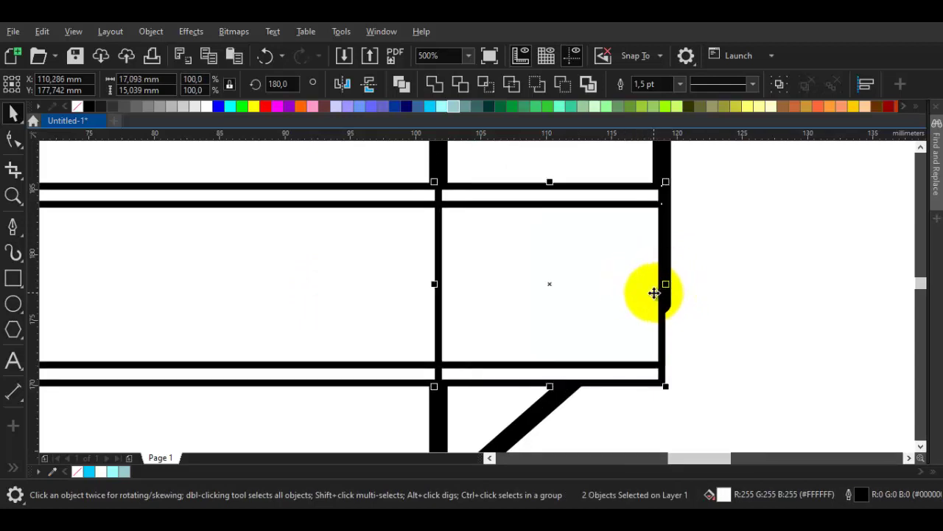
{"action": "left_click", "coordinate": [633, 295]}
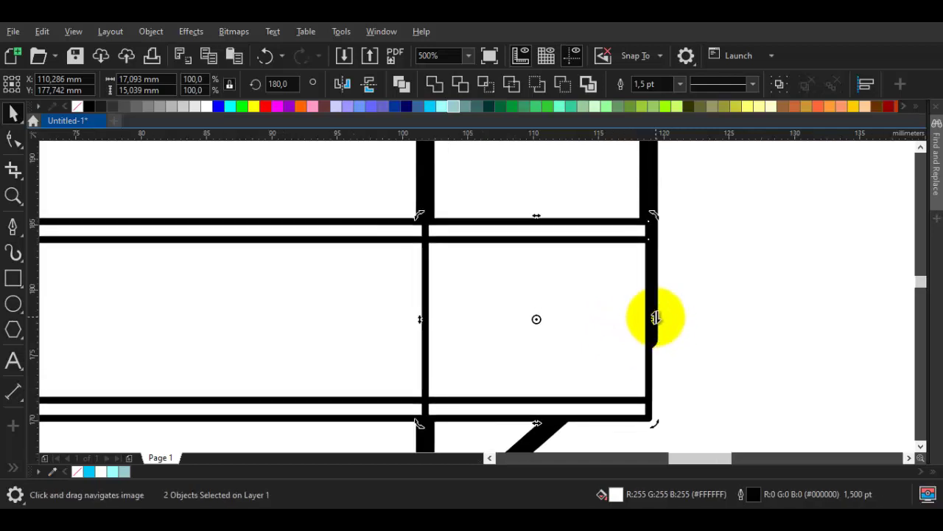
{"action": "mouse_move", "coordinate": [653, 317]}
{"action": "left_mouse_down"}
{"action": "mouse_move", "coordinate": [659, 211]}
{"action": "mouse_move", "coordinate": [628, 296]}
{"action": "mouse_move", "coordinate": [616, 285]}
{"action": "left_mouse_up"}
{"action": "scroll", "coordinate": [660, 219], "scroll_direction": "down", "scroll_amount": 2}
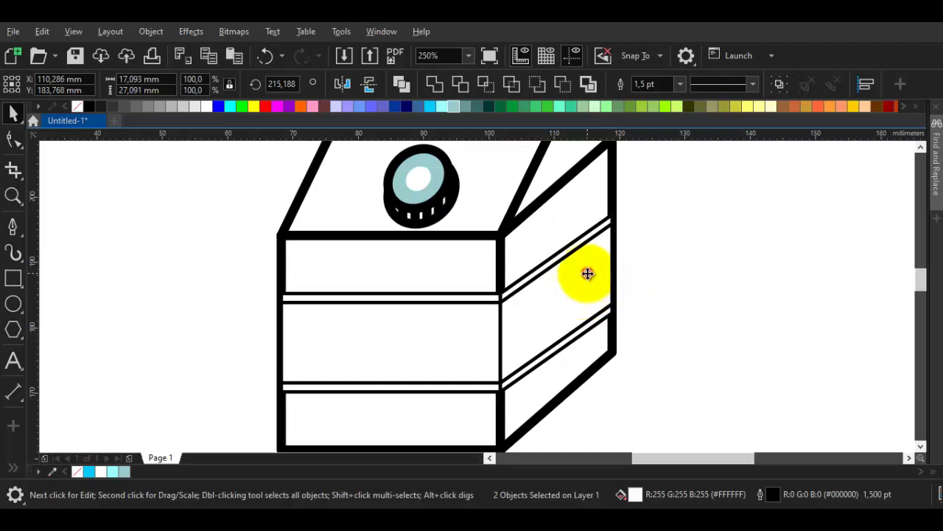
{"action": "left_click", "coordinate": [587, 274]}
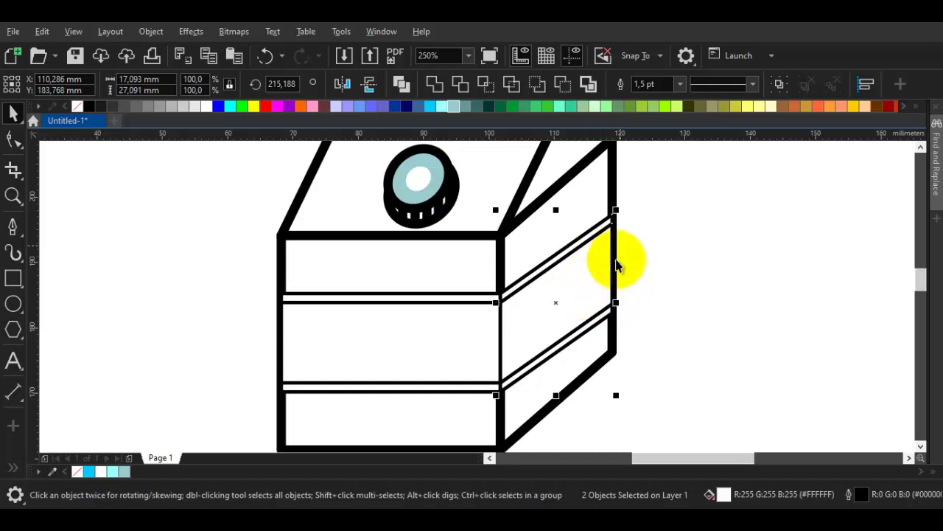
{"action": "left_click", "coordinate": [582, 295]}
{"action": "left_click_drag", "start_coordinate": [617, 301], "coordinate": [616, 292]}
{"action": "left_click", "coordinate": [663, 280]}
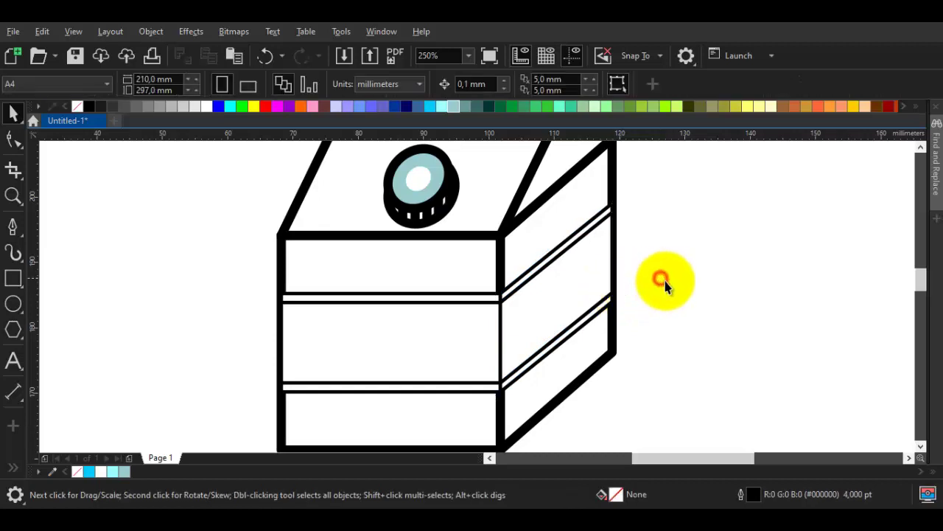
Set the outlines of all four front and side bands to 4 pt.
{"action": "scroll", "coordinate": [663, 280], "scroll_direction": "down", "scroll_amount": 2}
{"action": "scroll", "coordinate": [669, 305], "scroll_direction": "up", "scroll_amount": 2}
{"action": "scroll", "coordinate": [604, 316], "scroll_direction": "down", "scroll_amount": 2}
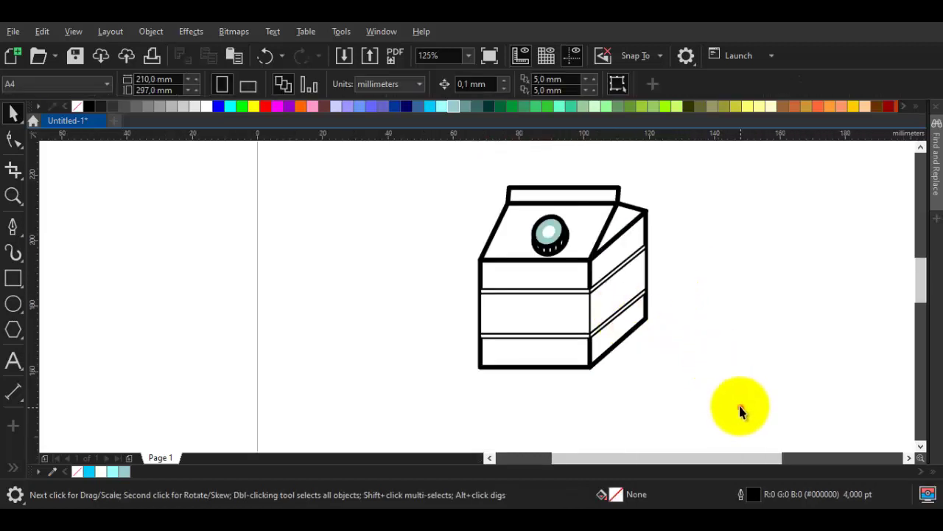
{"action": "left_click_drag", "start_coordinate": [741, 406], "coordinate": [468, 281]}
{"action": "left_click_drag", "start_coordinate": [683, 376], "coordinate": [588, 238]}
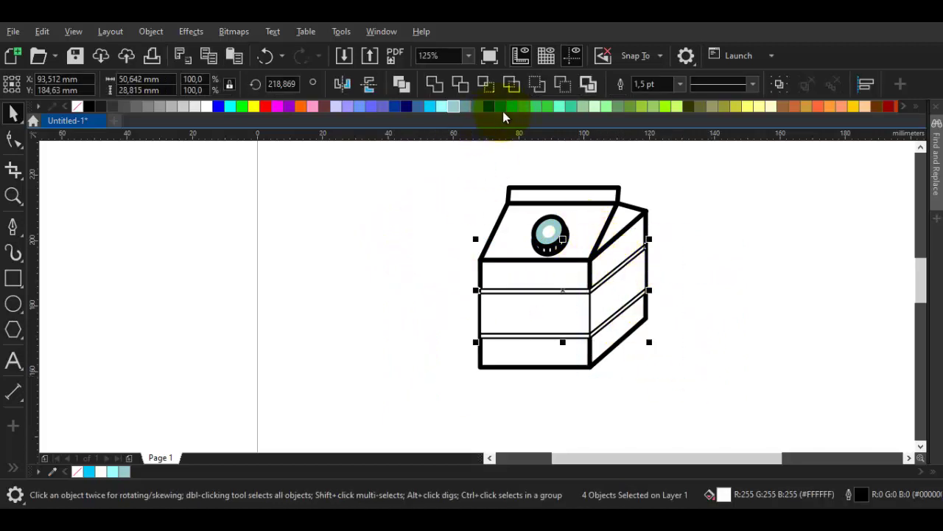
{"action": "left_click", "coordinate": [679, 86]}
{"action": "left_click", "coordinate": [642, 185]}
{"action": "left_click", "coordinate": [689, 211]}
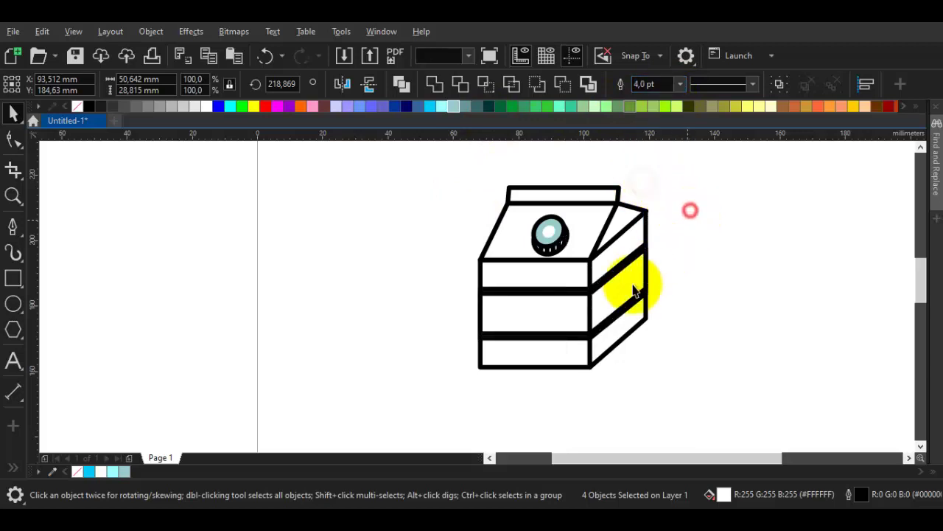
Try to reduce the height of the inner front and side bands together.
{"action": "scroll", "coordinate": [556, 316], "scroll_direction": "up", "scroll_amount": 2}
{"action": "left_click", "coordinate": [502, 316]}
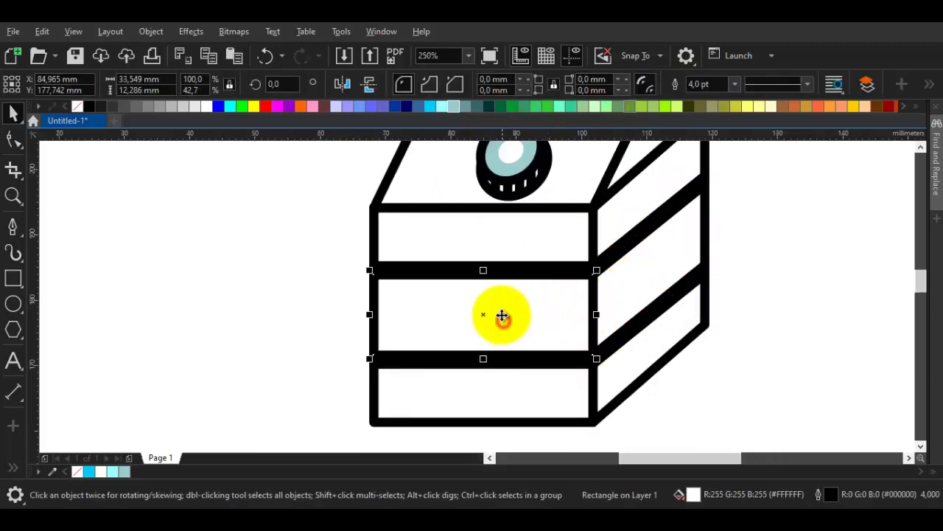
{"action": "left_click", "coordinate": [643, 271], "text": "shift"}
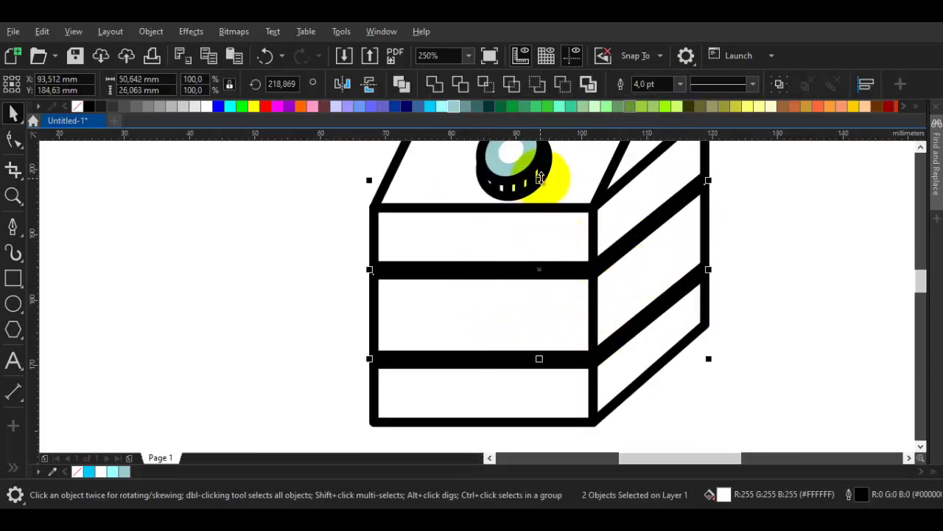
{"action": "left_click_drag", "start_coordinate": [541, 180], "coordinate": [579, 211]}
{"action": "key", "text": "ctrl+z"}
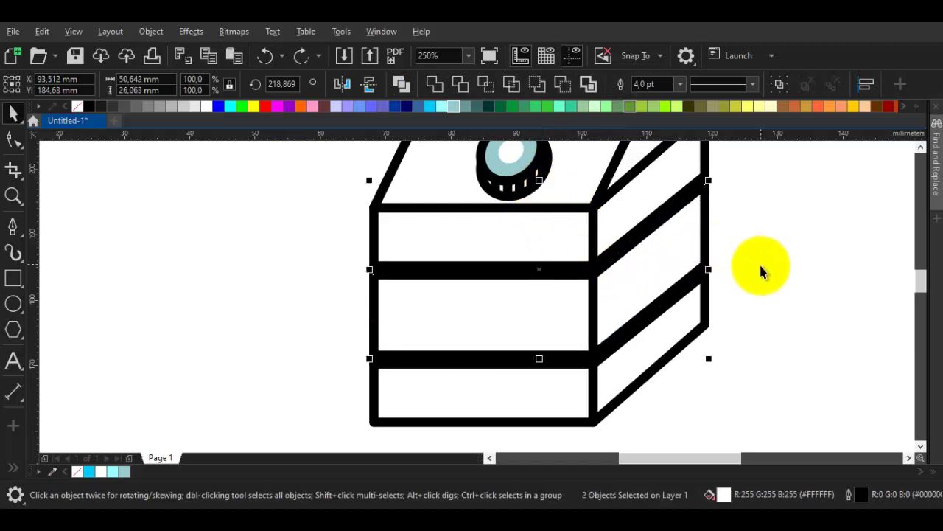
Resize the inner front band vertically to a height of about 16.9 mm.
{"action": "left_click", "coordinate": [785, 285]}
{"action": "scroll", "coordinate": [467, 381], "scroll_direction": "up", "scroll_amount": 2}
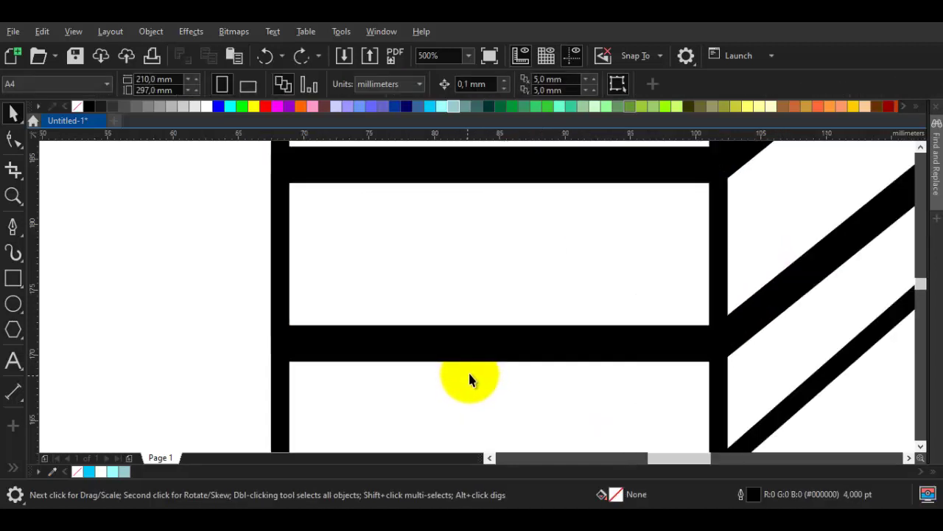
{"action": "left_click", "coordinate": [475, 354]}
{"action": "scroll", "coordinate": [474, 354], "scroll_direction": "down", "scroll_amount": 2}
{"action": "scroll", "coordinate": [477, 288], "scroll_direction": "up", "scroll_amount": 2}
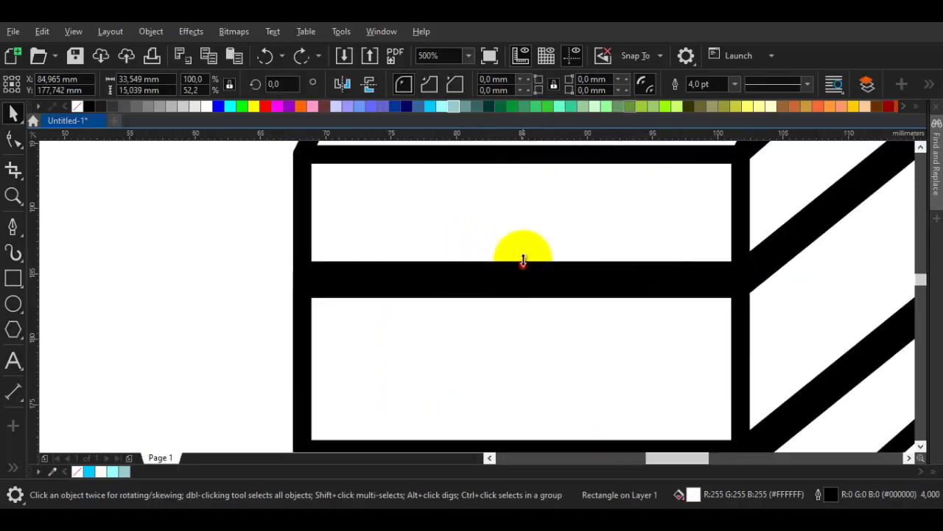
{"action": "mouse_move", "coordinate": [523, 259]}
{"action": "left_mouse_down"}
{"action": "mouse_move", "coordinate": [522, 248]}
{"action": "mouse_move", "coordinate": [526, 265]}
{"action": "left_mouse_up"}
{"action": "scroll", "coordinate": [522, 248], "scroll_direction": "up", "scroll_amount": 1}
{"action": "scroll", "coordinate": [526, 265], "scroll_direction": "down", "scroll_amount": 1}
{"action": "scroll", "coordinate": [426, 328], "scroll_direction": "down", "scroll_amount": 1}
{"action": "scroll", "coordinate": [598, 297], "scroll_direction": "up", "scroll_amount": 1}
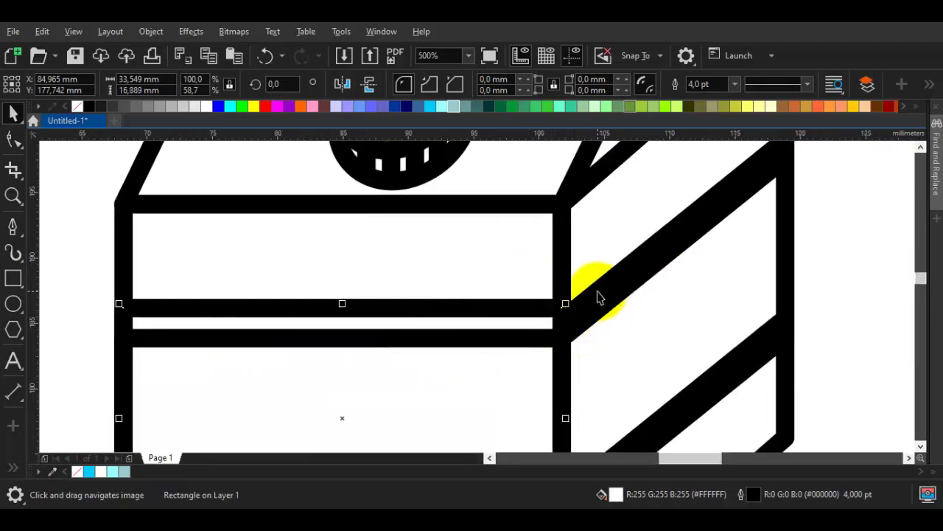
Try to adjust the inner side band's height to match the resized inner front band.
{"action": "left_click", "coordinate": [598, 291]}
{"action": "left_click_drag", "start_coordinate": [683, 160], "coordinate": [667, 224]}
{"action": "scroll", "coordinate": [658, 218], "scroll_direction": "down", "scroll_amount": 1}
{"action": "scroll", "coordinate": [657, 218], "scroll_direction": "up", "scroll_amount": 1}
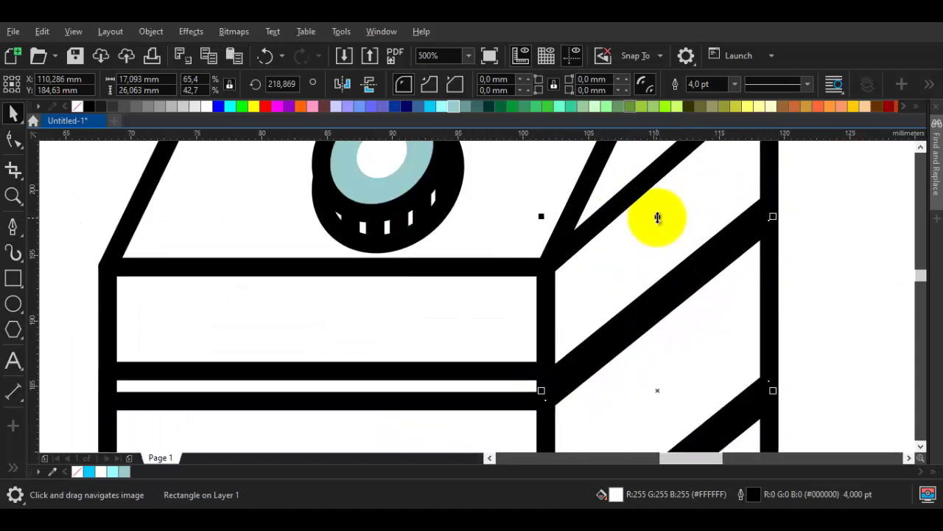
{"action": "scroll", "coordinate": [715, 342], "scroll_direction": "down", "scroll_amount": 2}
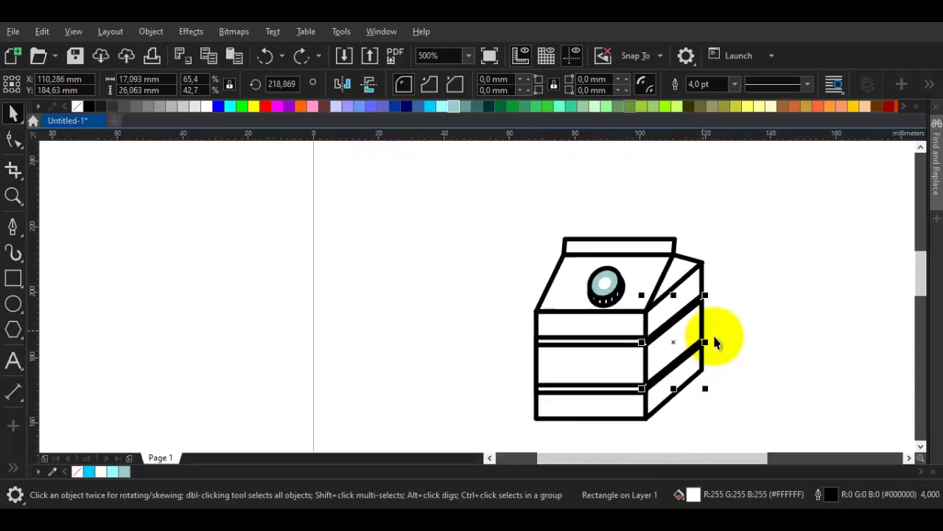
Undo the recent height and outline edits to the bands, and redo the last adjustment of the two side bands.
{"action": "key", "text": "ctrl+z"}
{"action": "key", "text": "ctrl+z"}
{"action": "key", "text": "ctrl+z"}
{"action": "left_click", "coordinate": [743, 337]}
{"action": "scroll", "coordinate": [661, 339], "scroll_direction": "up", "scroll_amount": 2}
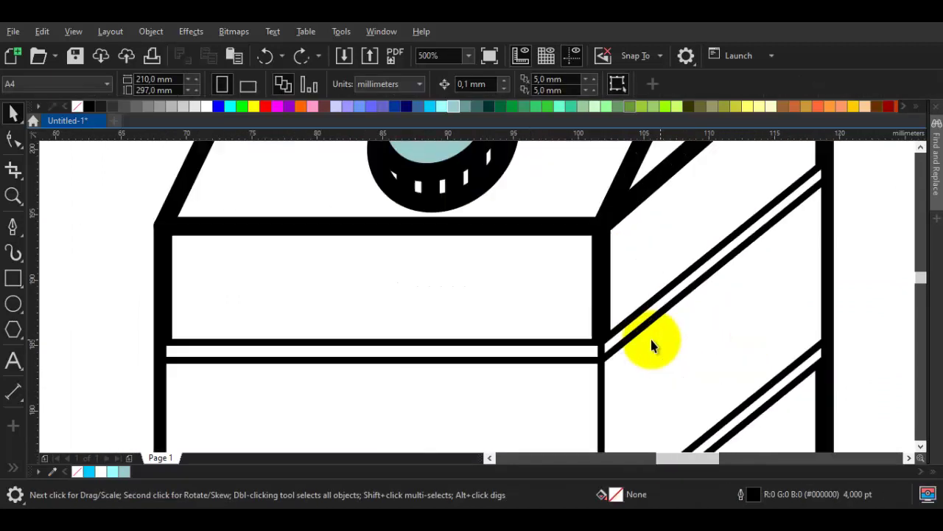
{"action": "left_click", "coordinate": [651, 345]}
{"action": "scroll", "coordinate": [727, 354], "scroll_direction": "down", "scroll_amount": 1}
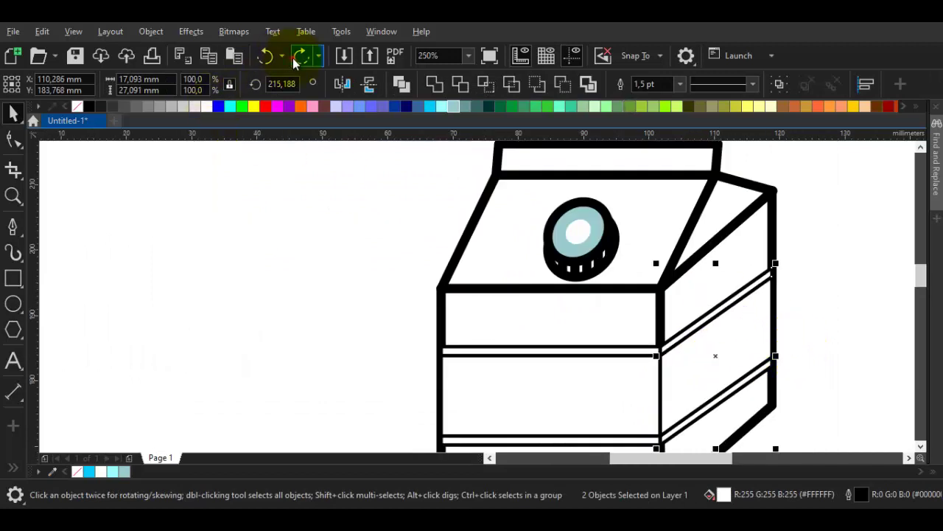
{"action": "left_click", "coordinate": [293, 58]}
{"action": "left_click", "coordinate": [268, 220]}
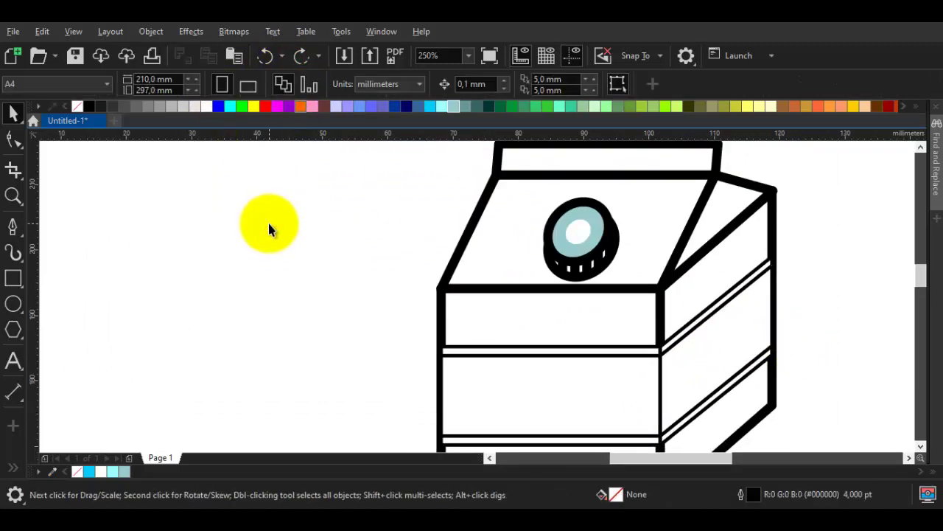
Set the outline width of all the carton's objects to 2 pt.
{"action": "scroll", "coordinate": [418, 317], "scroll_direction": "down", "scroll_amount": 1}
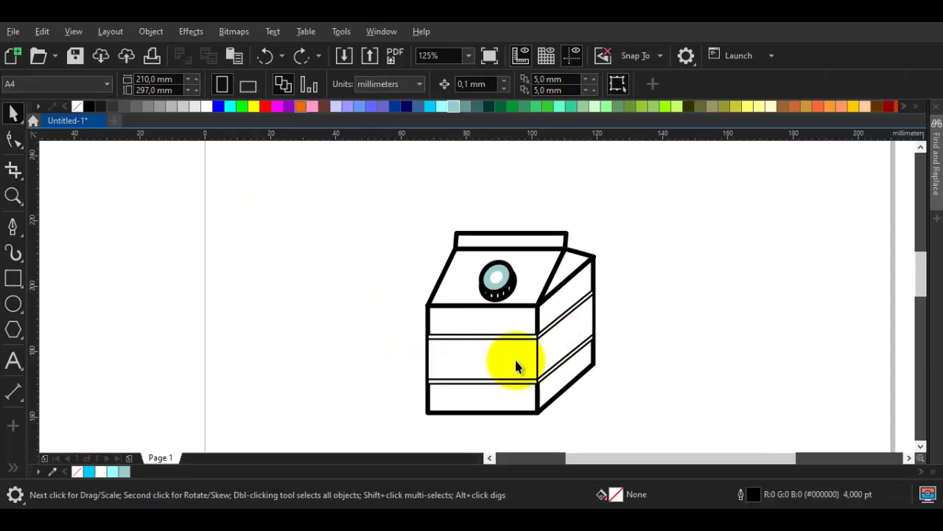
{"action": "scroll", "coordinate": [577, 351], "scroll_direction": "up", "scroll_amount": 1}
{"action": "scroll", "coordinate": [545, 269], "scroll_direction": "left", "scroll_amount": 1}
{"action": "scroll", "coordinate": [548, 269], "scroll_direction": "down", "scroll_amount": 1}
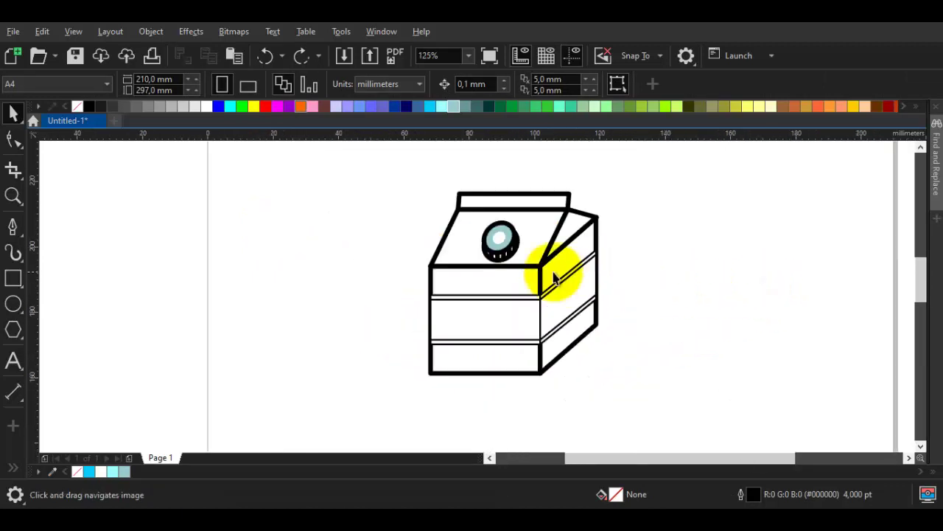
{"action": "scroll", "coordinate": [565, 273], "scroll_direction": "down", "scroll_amount": 1}
{"action": "left_click_drag", "start_coordinate": [634, 340], "coordinate": [439, 195]}
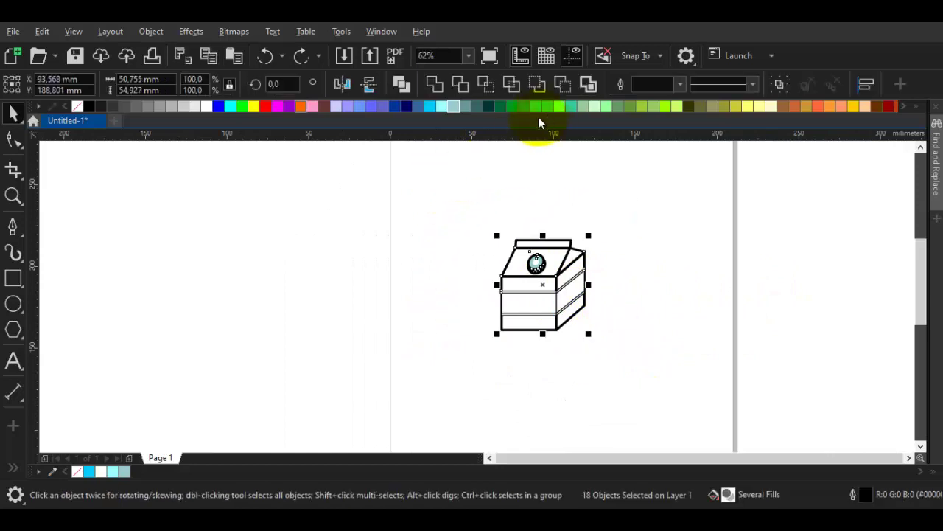
{"action": "left_click", "coordinate": [678, 85]}
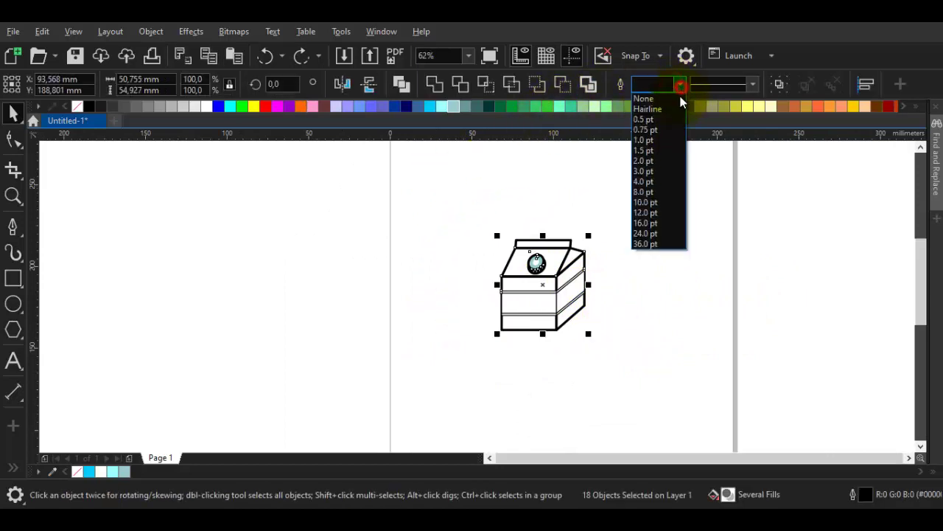
{"action": "left_click", "coordinate": [647, 160]}
{"action": "left_click", "coordinate": [624, 216]}
{"action": "scroll", "coordinate": [526, 300], "scroll_direction": "up", "scroll_amount": 1}
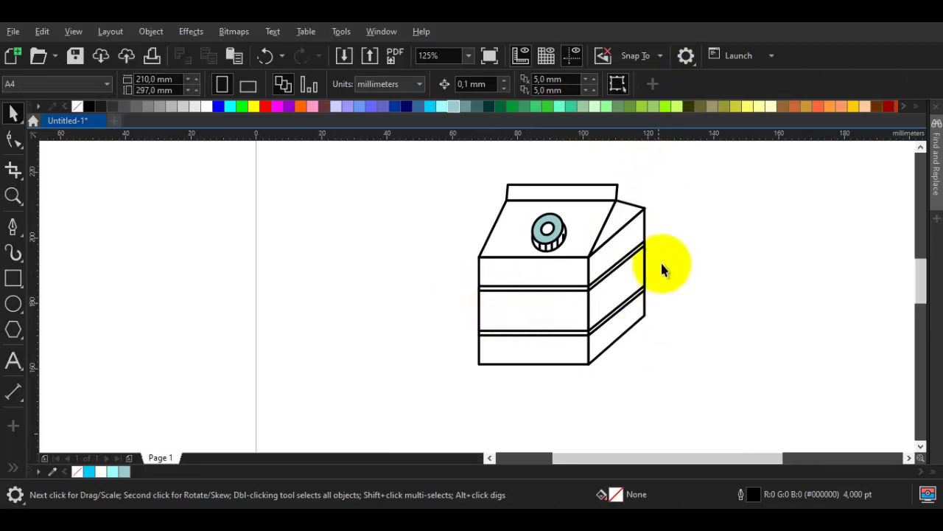
Reposition the rightmost rib on the cap's side so it fits the thinner outlines.
{"action": "scroll", "coordinate": [661, 269], "scroll_direction": "up", "scroll_amount": 1}
{"action": "scroll", "coordinate": [479, 274], "scroll_direction": "up", "scroll_amount": 1}
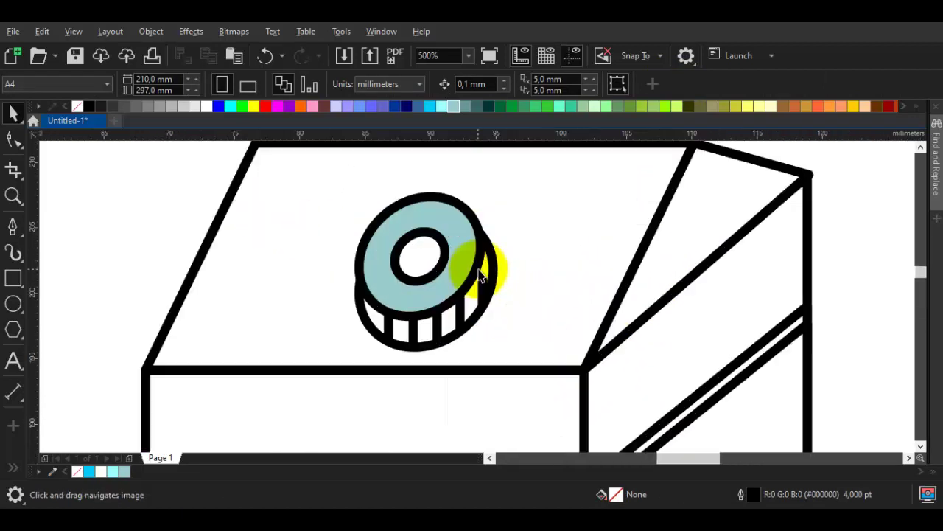
{"action": "scroll", "coordinate": [480, 275], "scroll_direction": "up", "scroll_amount": 1}
{"action": "left_click", "coordinate": [485, 289]}
{"action": "left_click_drag", "start_coordinate": [486, 284], "coordinate": [486, 259]}
{"action": "scroll", "coordinate": [478, 271], "scroll_direction": "up", "scroll_amount": 1}
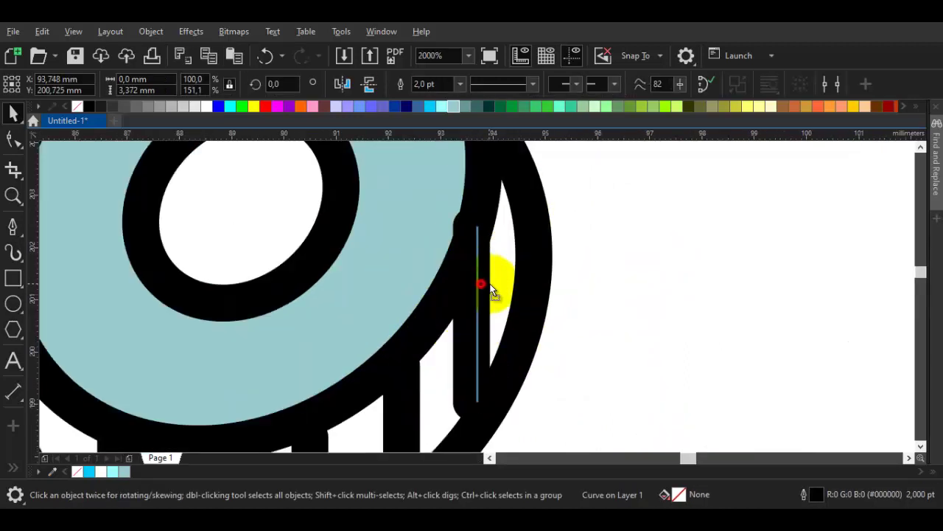
{"action": "key", "text": "Escape"}
{"action": "scroll", "coordinate": [490, 286], "scroll_direction": "down", "scroll_amount": 2}
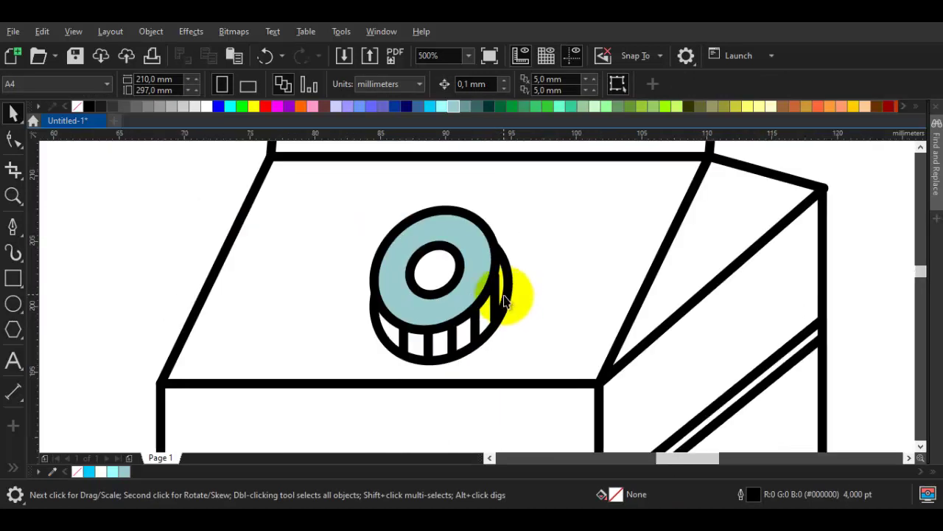
Copy the leftmost cap rib up and to the left to add another rib near the cap's edge.
{"action": "scroll", "coordinate": [402, 341], "scroll_direction": "up", "scroll_amount": 1}
{"action": "left_click", "coordinate": [401, 340]}
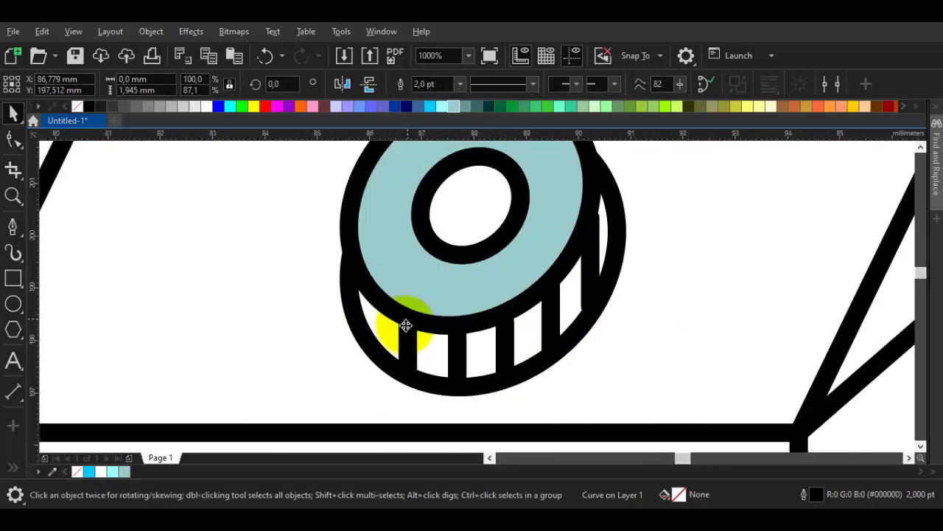
{"action": "scroll", "coordinate": [402, 326], "scroll_direction": "up", "scroll_amount": 1}
{"action": "left_click_drag", "start_coordinate": [345, 299], "coordinate": [345, 298]}
{"action": "right_click", "coordinate": [344, 298]}
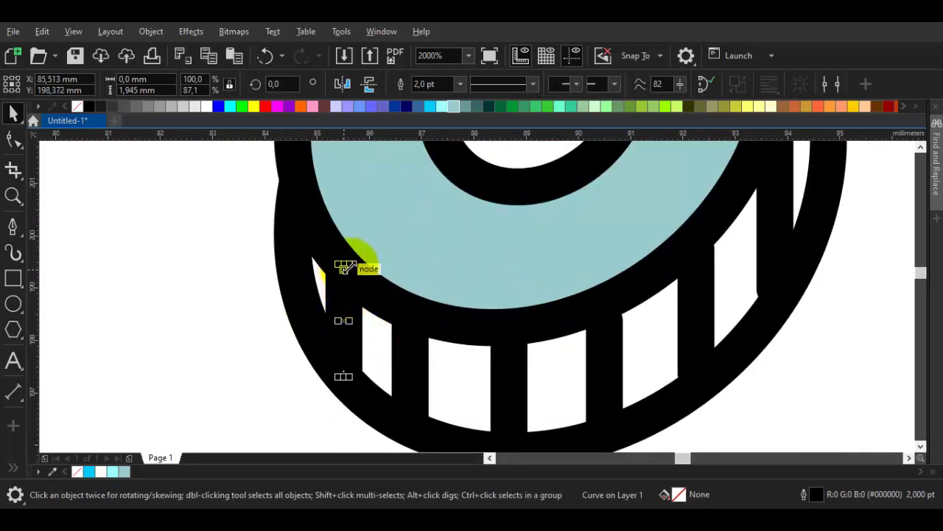
{"action": "key", "text": "Escape"}
{"action": "scroll", "coordinate": [516, 310], "scroll_direction": "down", "scroll_amount": 1}
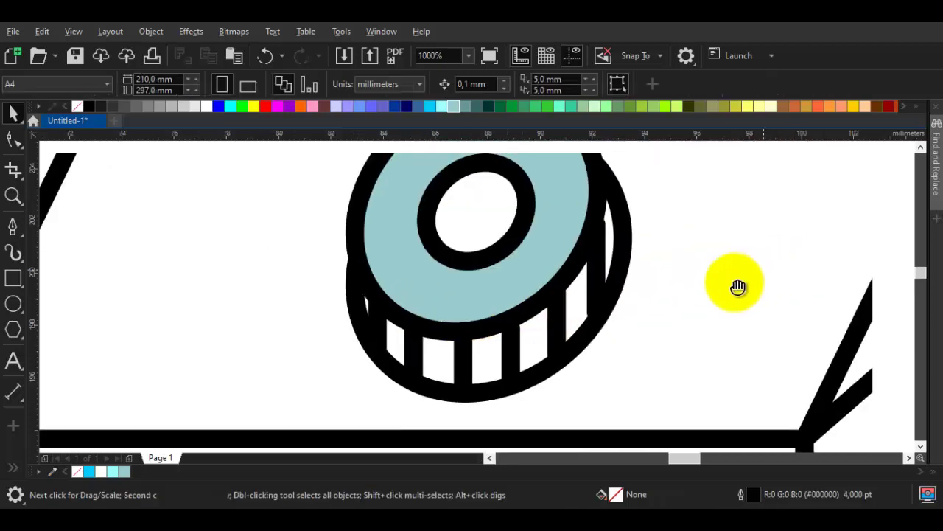
Shift the rightmost cap rib slightly left and adjust its length to about 3.57 mm to stay within the cap's side.
{"action": "scroll", "coordinate": [590, 278], "scroll_direction": "up", "scroll_amount": 1}
{"action": "left_click", "coordinate": [527, 306]}
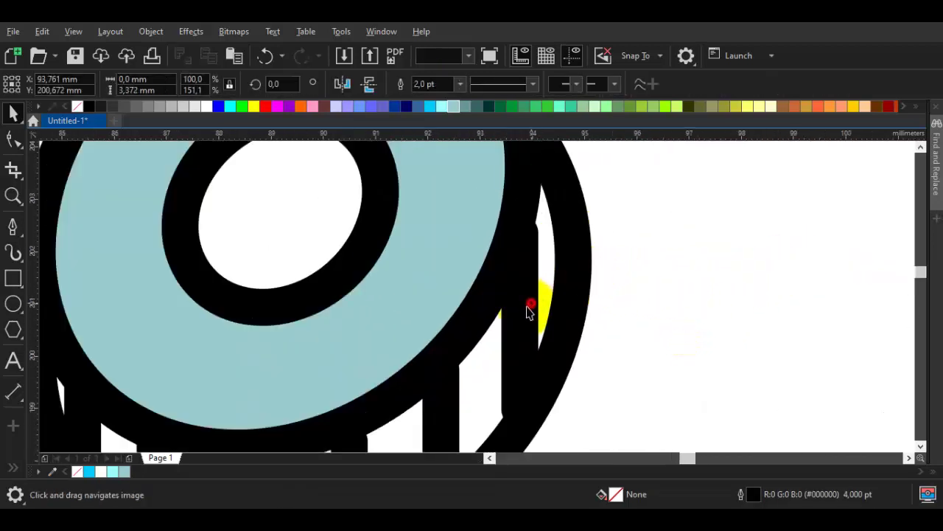
{"action": "left_click_drag", "start_coordinate": [541, 296], "coordinate": [541, 291]}
{"action": "left_click_drag", "start_coordinate": [526, 383], "coordinate": [525, 354]}
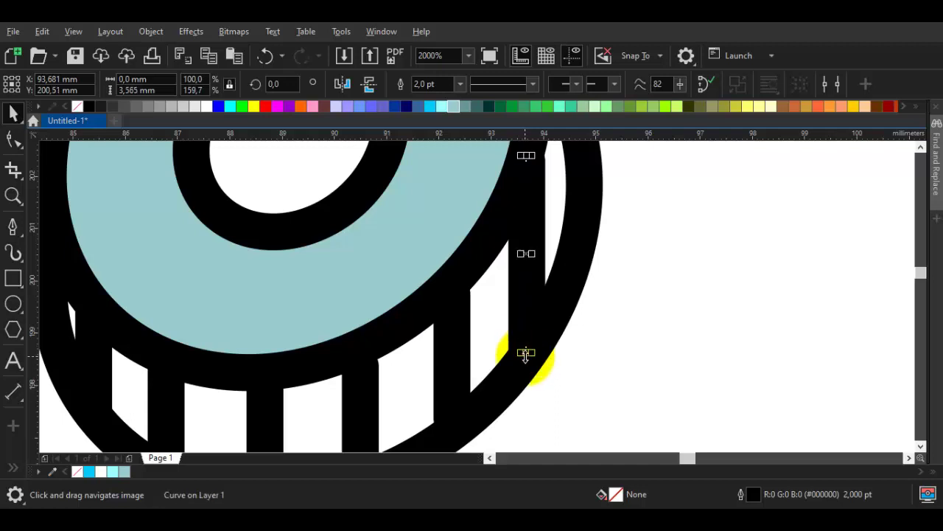
{"action": "key", "text": "Escape"}
{"action": "scroll", "coordinate": [584, 349], "scroll_direction": "down", "scroll_amount": 2}
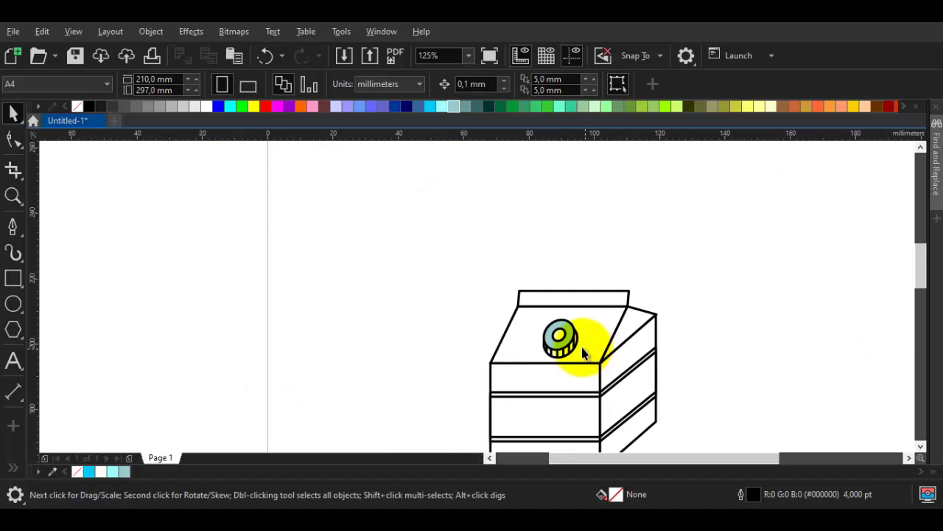
Group the nine cap objects and centre the group on the carton's sloping front panel.
{"action": "scroll", "coordinate": [579, 346], "scroll_direction": "up", "scroll_amount": 1}
{"action": "left_click_drag", "start_coordinate": [678, 383], "coordinate": [571, 307]}
{"action": "scroll", "coordinate": [577, 311], "scroll_direction": "down", "scroll_amount": 1}
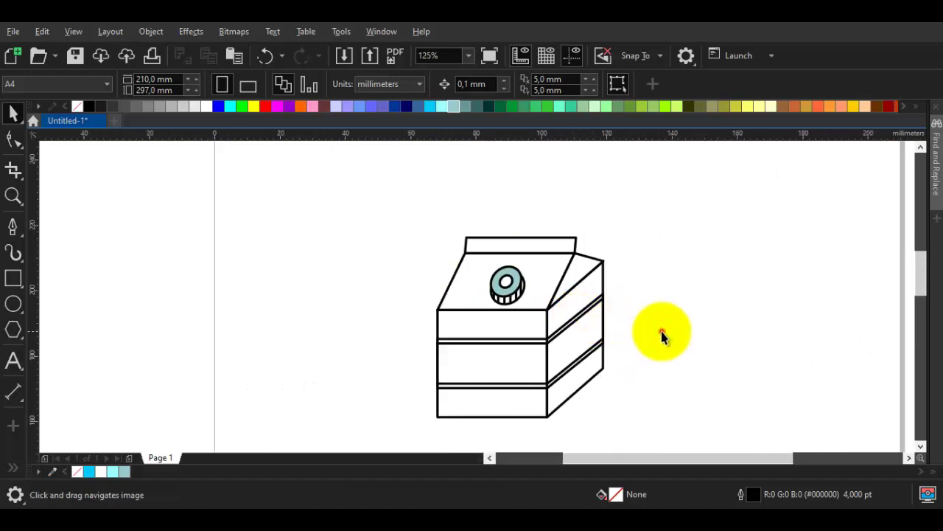
{"action": "scroll", "coordinate": [436, 358], "scroll_direction": "up", "scroll_amount": 1}
{"action": "scroll", "coordinate": [569, 368], "scroll_direction": "down", "scroll_amount": 1}
{"action": "left_click_drag", "start_coordinate": [585, 369], "coordinate": [566, 358]}
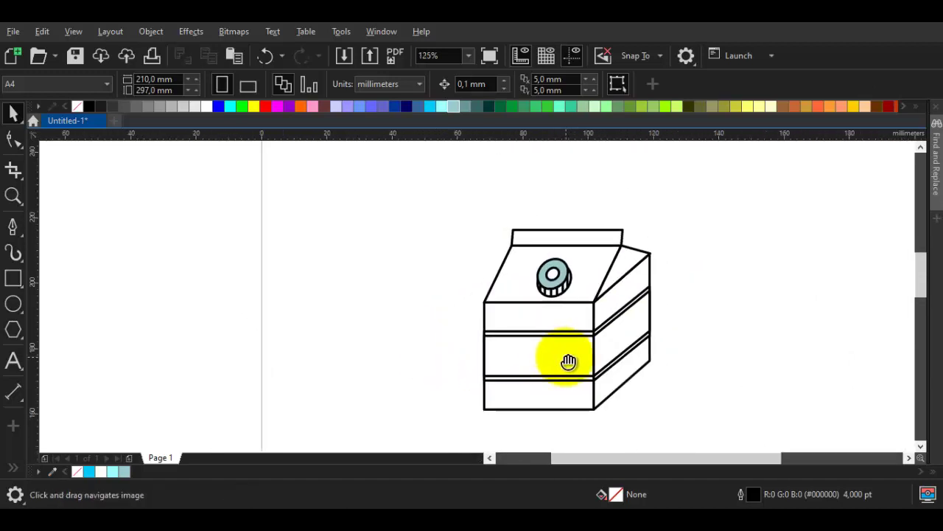
{"action": "scroll", "coordinate": [535, 272], "scroll_direction": "up", "scroll_amount": 1}
{"action": "left_click_drag", "start_coordinate": [640, 333], "coordinate": [638, 331]}
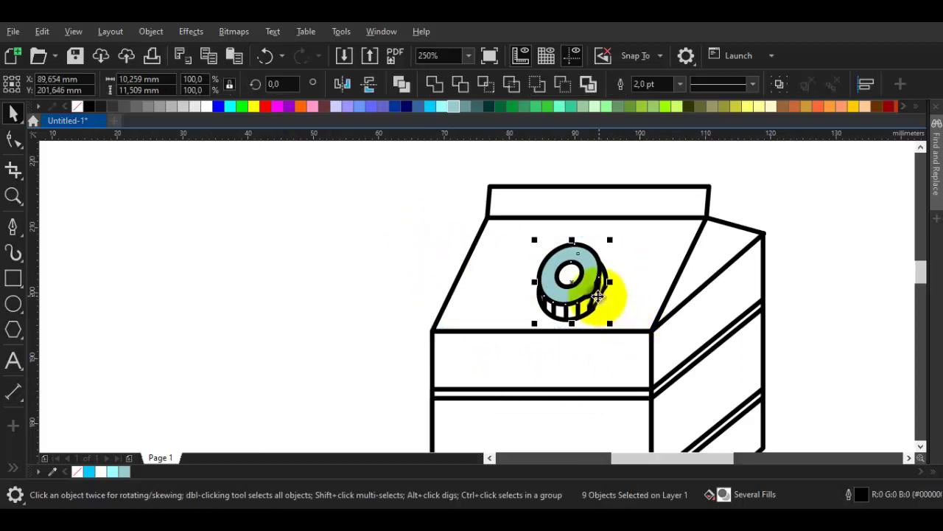
{"action": "right_click", "coordinate": [608, 294]}
{"action": "left_click", "coordinate": [657, 79]}
{"action": "left_click", "coordinate": [656, 248]}
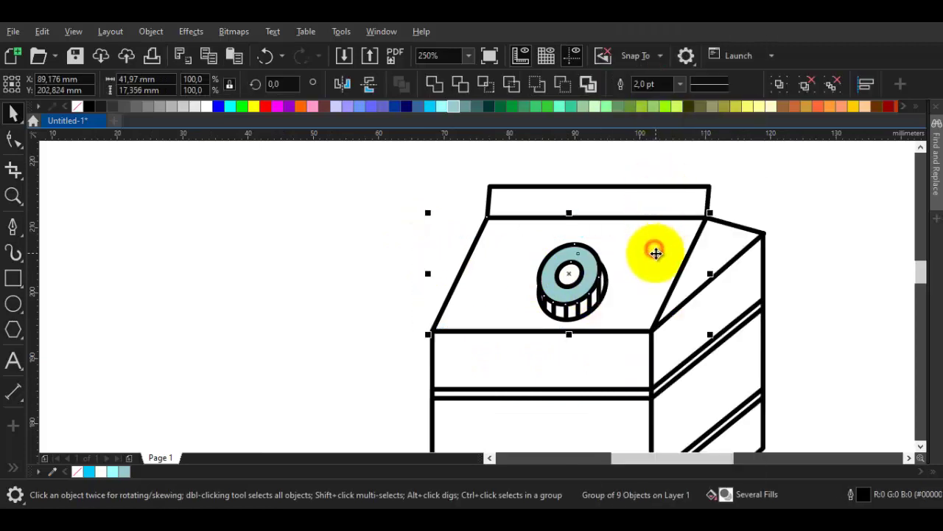
{"action": "left_click", "coordinate": [285, 303]}
{"action": "scroll", "coordinate": [284, 303], "scroll_direction": "down", "scroll_amount": 2}
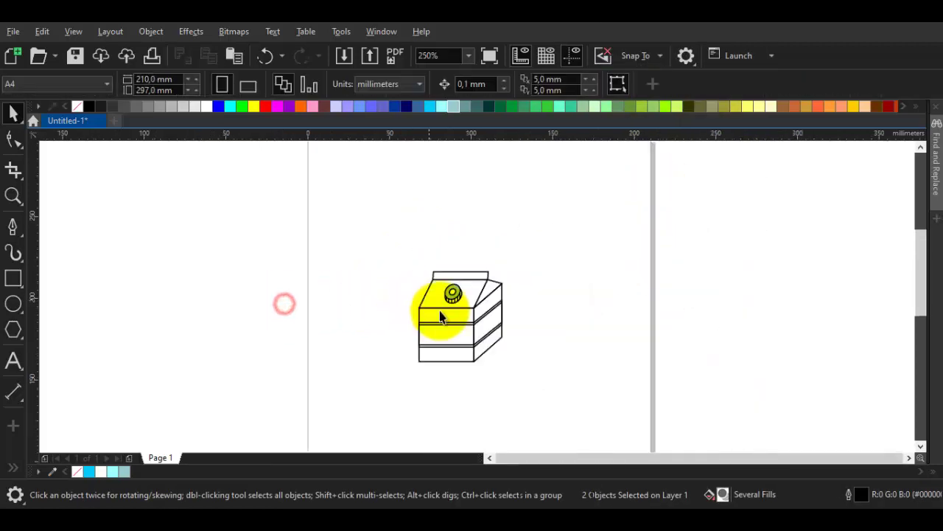
Add the artistic text "MILK" in 24 pt Arial on the carton's front label band.
{"action": "scroll", "coordinate": [448, 319], "scroll_direction": "up", "scroll_amount": 1}
{"action": "scroll", "coordinate": [393, 314], "scroll_direction": "up", "scroll_amount": 1}
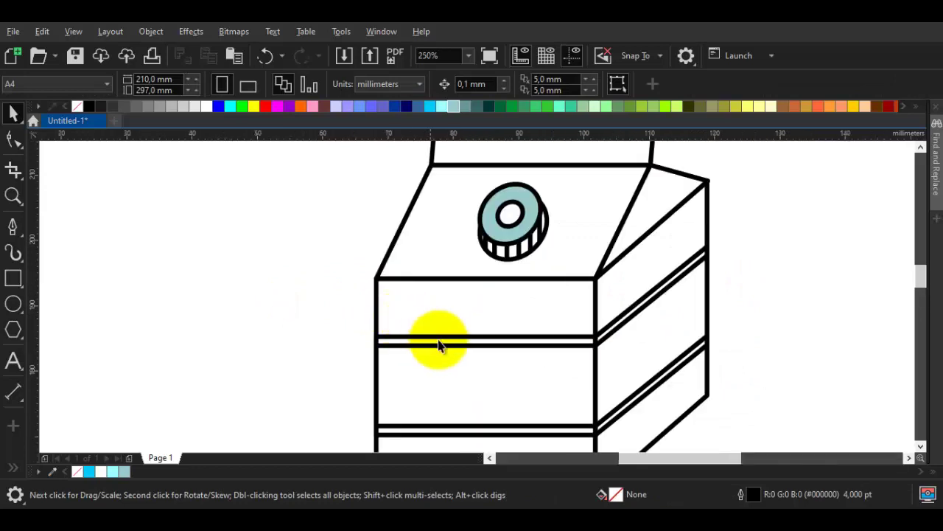
{"action": "left_click", "coordinate": [12, 363]}
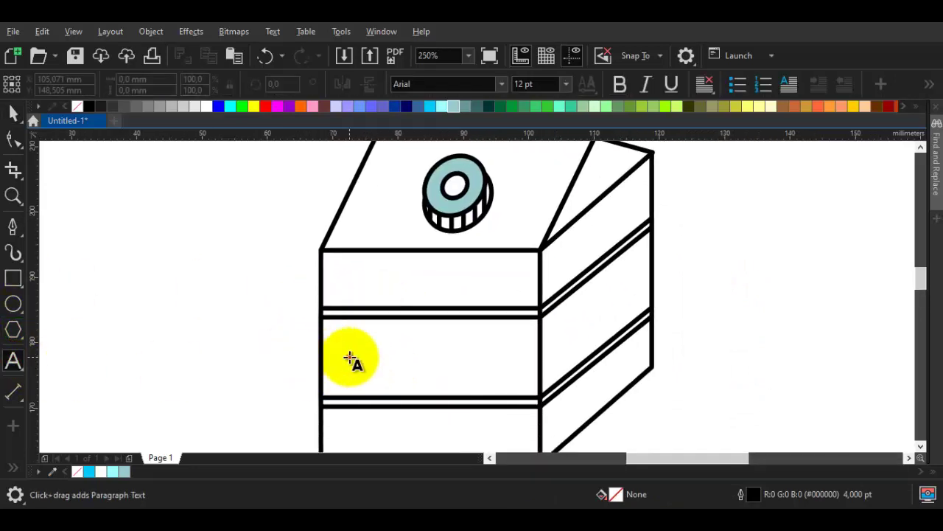
{"action": "left_click", "coordinate": [350, 358]}
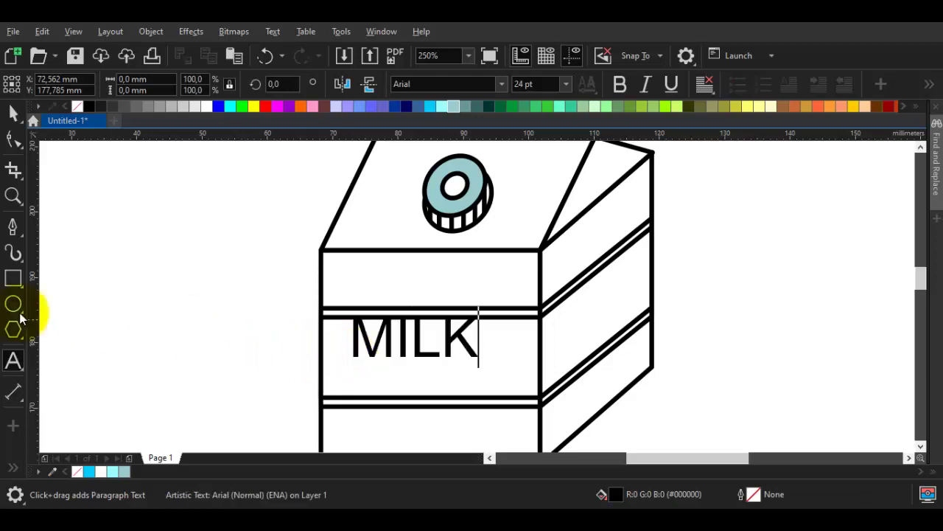
{"action": "key", "text": "ctrl+space"}
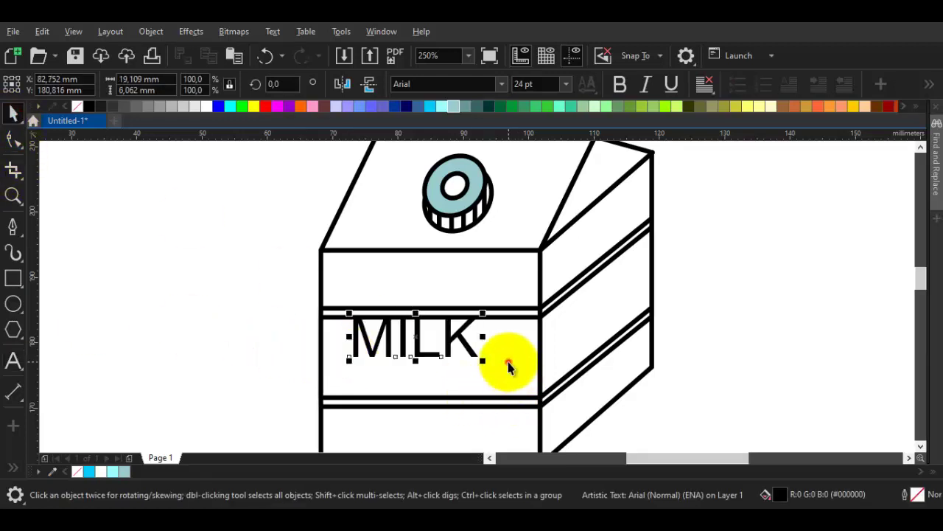
Centre the MILK text in the inner front band and enlarge it to about 27.5 mm wide.
{"action": "left_click", "coordinate": [513, 363], "text": "shift"}
{"action": "key", "text": "c"}
{"action": "key", "text": "e"}
{"action": "left_click", "coordinate": [469, 352]}
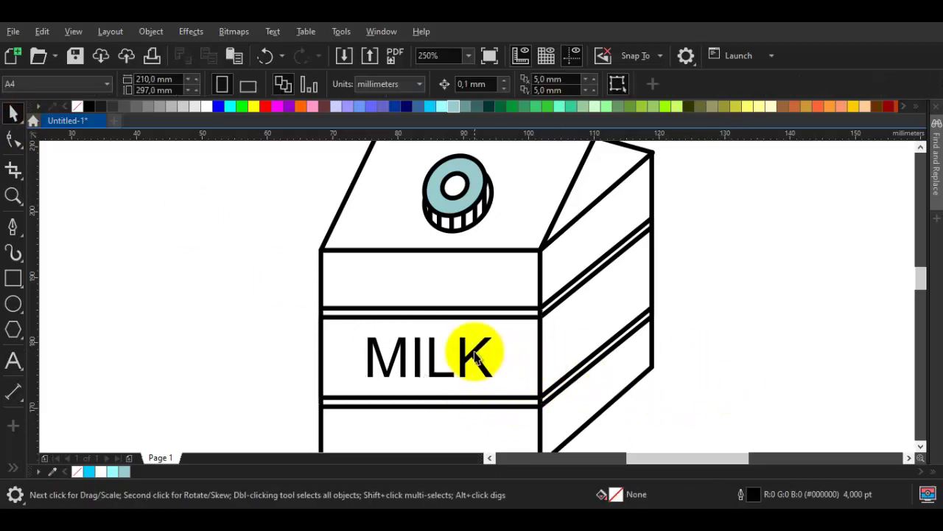
{"action": "left_click_drag", "start_coordinate": [500, 335], "coordinate": [525, 331]}
Change the MILK text's font to Comic Sans MS and recentre it in the front band.
{"action": "left_click", "coordinate": [502, 83]}
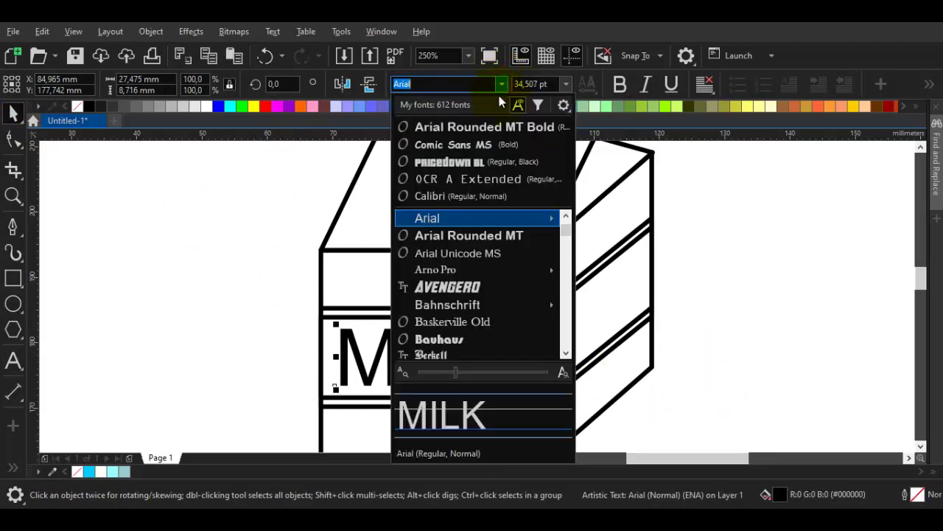
{"action": "left_click", "coordinate": [493, 143]}
{"action": "scroll", "coordinate": [353, 354], "scroll_direction": "up", "scroll_amount": 2}
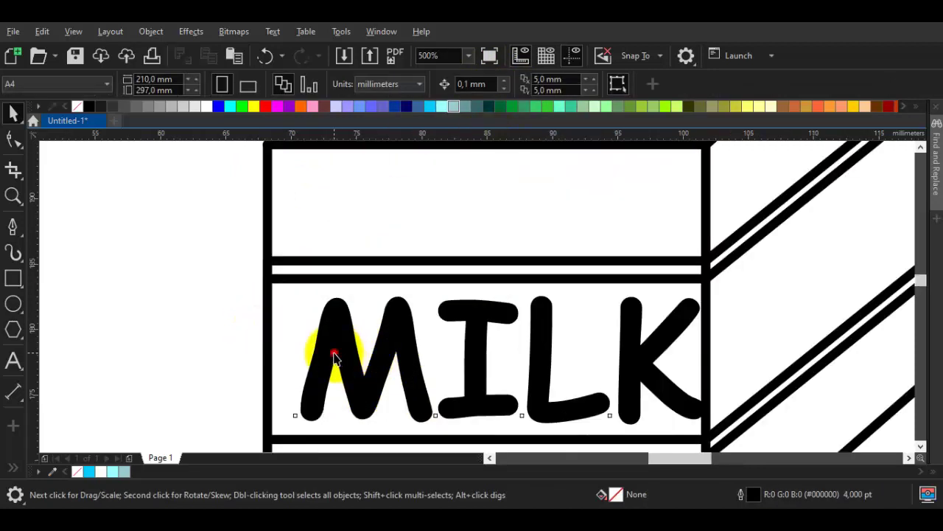
{"action": "left_click", "coordinate": [300, 313]}
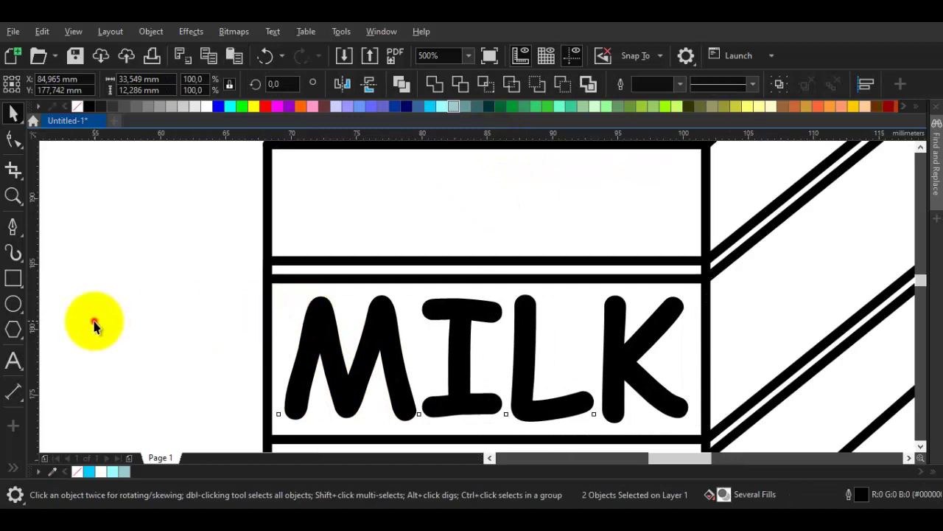
Try to reduce the height of the outer front band rectangle to about 14.5 mm and undo it.
{"action": "left_click", "coordinate": [93, 320]}
{"action": "scroll", "coordinate": [93, 320], "scroll_direction": "down", "scroll_amount": 4}
{"action": "left_click_drag", "start_coordinate": [163, 304], "coordinate": [304, 294]}
{"action": "scroll", "coordinate": [304, 293], "scroll_direction": "up", "scroll_amount": 2}
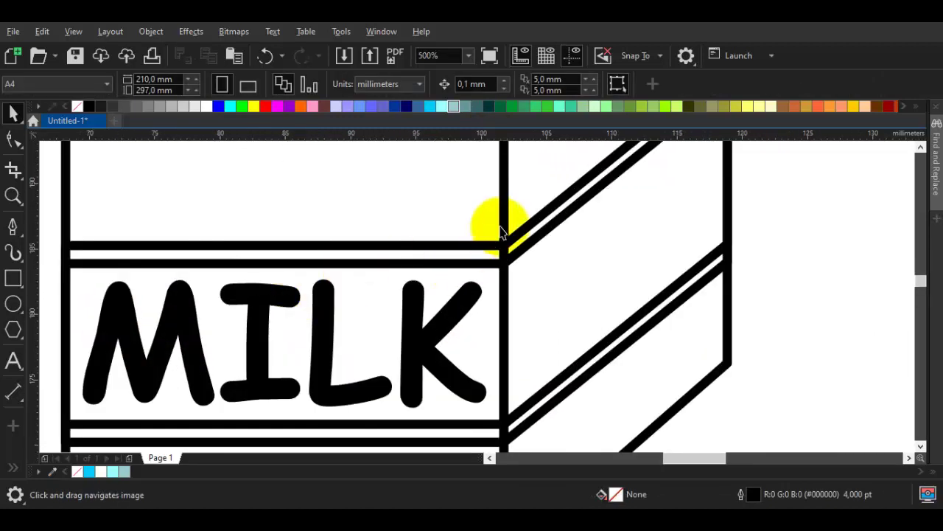
{"action": "left_click", "coordinate": [385, 246]}
{"action": "scroll", "coordinate": [292, 243], "scroll_direction": "up", "scroll_amount": 1}
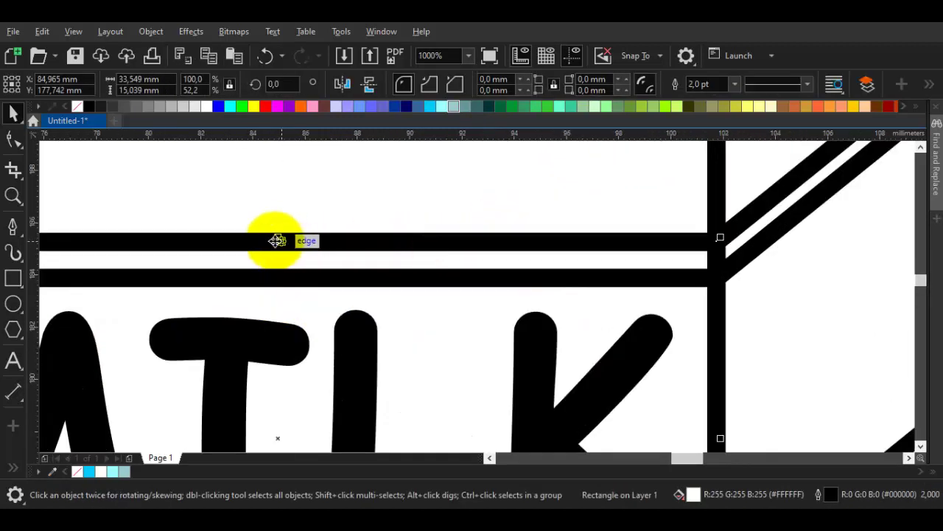
{"action": "left_click_drag", "start_coordinate": [279, 238], "coordinate": [279, 244]}
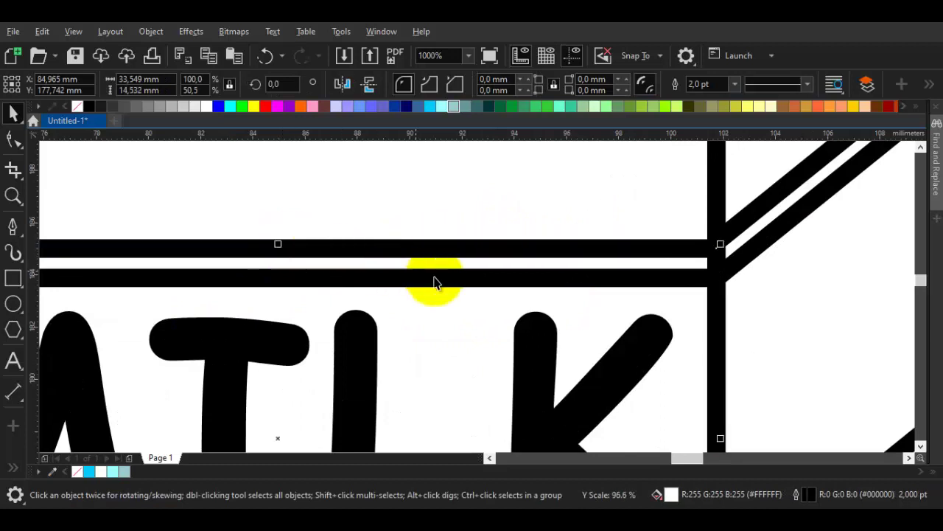
{"action": "key", "text": "ctrl+z"}
Stretch the inner front band rectangle symmetrically to about 12.7 mm tall, narrowing the stripes around the MILK label.
{"action": "left_click", "coordinate": [351, 278]}
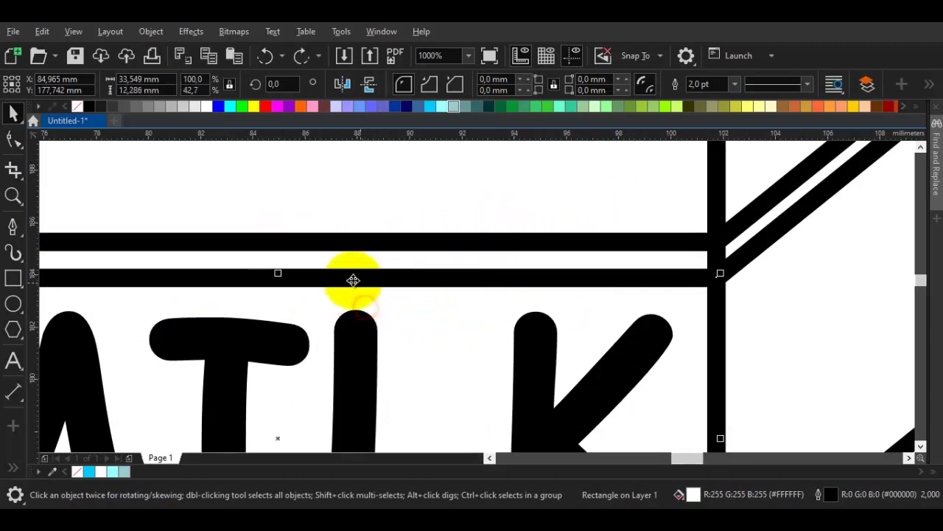
{"action": "scroll", "coordinate": [302, 277], "scroll_direction": "up", "scroll_amount": 1}
{"action": "left_click_drag", "start_coordinate": [245, 264], "coordinate": [244, 255]}
Fill the outer band shapes on the front and side faces with the light teal #99CCCC.
{"action": "scroll", "coordinate": [297, 270], "scroll_direction": "down", "scroll_amount": 2}
{"action": "left_click", "coordinate": [538, 251]}
{"action": "scroll", "coordinate": [544, 244], "scroll_direction": "up", "scroll_amount": 1}
{"action": "left_click", "coordinate": [489, 237]}
{"action": "left_click", "coordinate": [397, 266]}
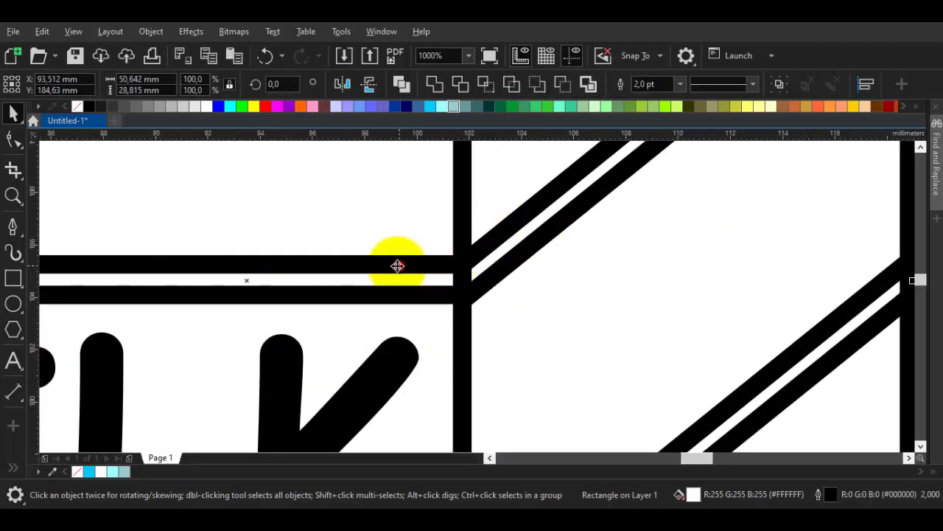
{"action": "left_click", "coordinate": [451, 103]}
{"action": "scroll", "coordinate": [528, 266], "scroll_direction": "down", "scroll_amount": 2}
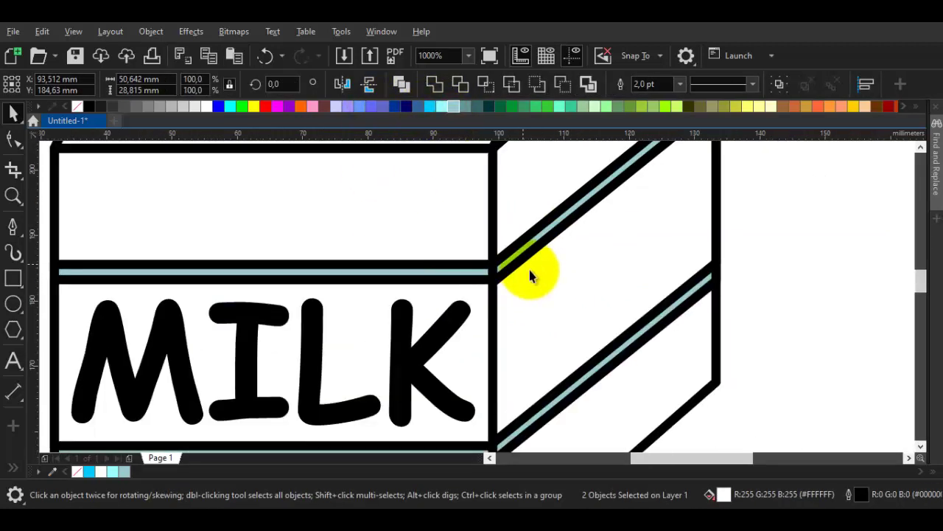
{"action": "scroll", "coordinate": [647, 294], "scroll_direction": "down", "scroll_amount": 1}
{"action": "left_click", "coordinate": [647, 295]}
{"action": "scroll", "coordinate": [508, 324], "scroll_direction": "up", "scroll_amount": 1}
{"action": "scroll", "coordinate": [484, 313], "scroll_direction": "down", "scroll_amount": 1}
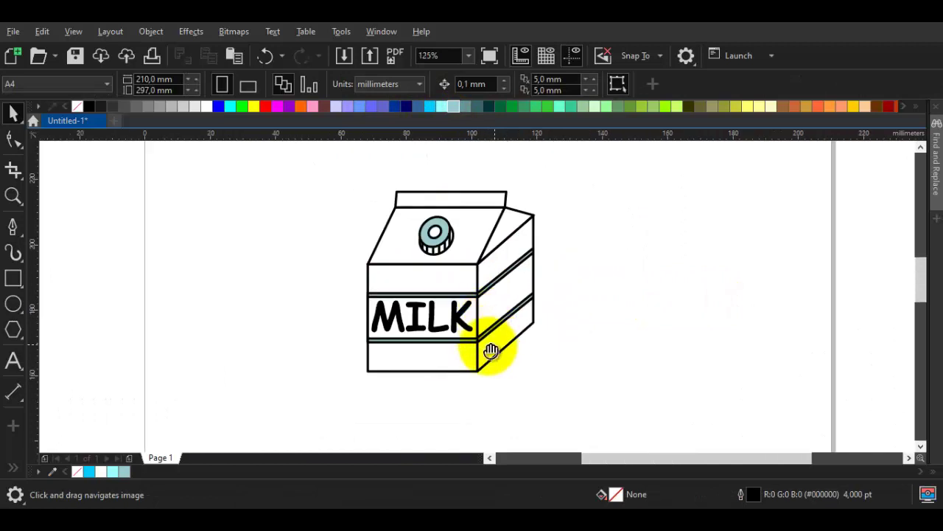
Add a strip about 2 mm tall filled with #99CCCC along the front face's base and copy it to the face's upper edge.
{"action": "scroll", "coordinate": [412, 346], "scroll_direction": "up", "scroll_amount": 1}
{"action": "left_click", "coordinate": [371, 175]}
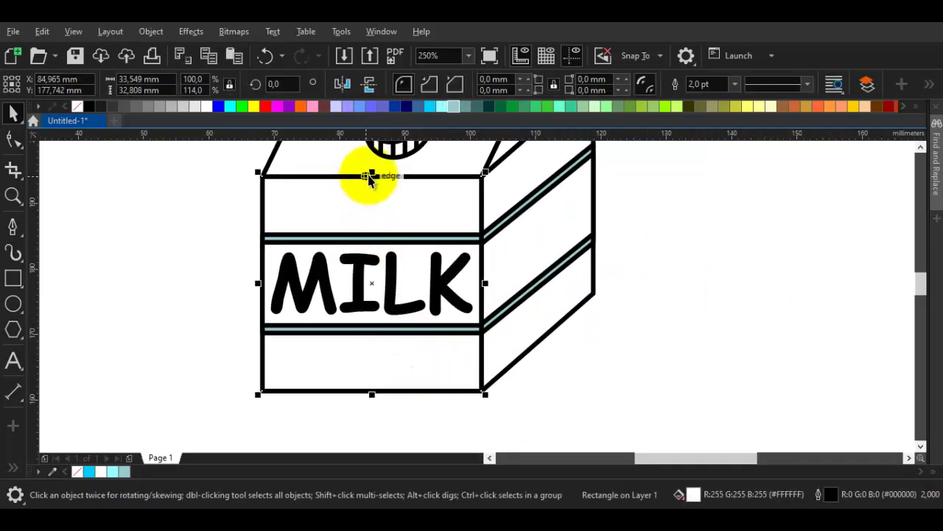
{"action": "left_click_drag", "start_coordinate": [374, 175], "coordinate": [477, 381]}
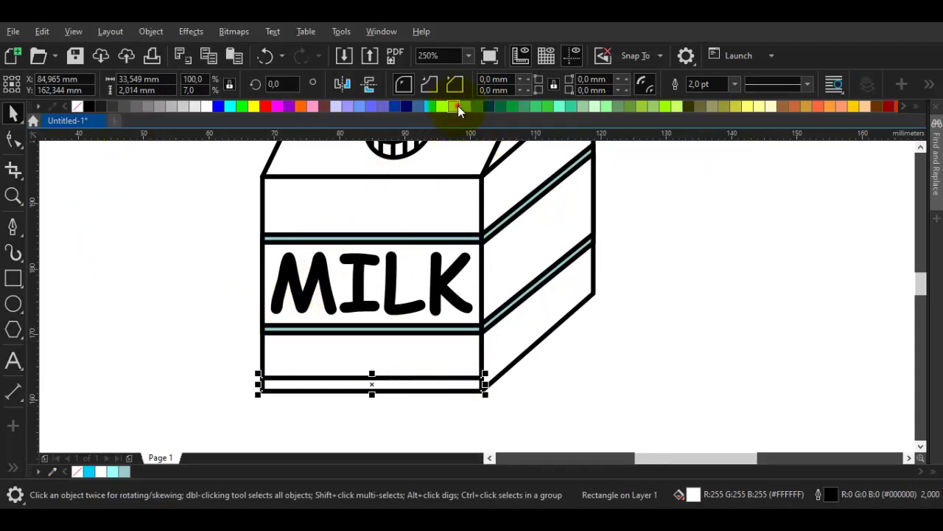
{"action": "left_click_drag", "start_coordinate": [458, 105], "coordinate": [391, 378]}
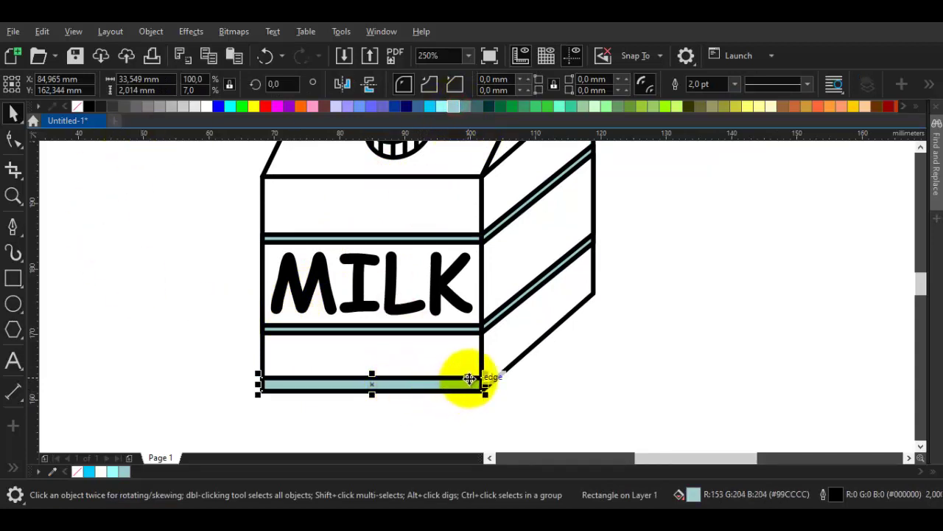
{"action": "left_click_drag", "start_coordinate": [469, 379], "coordinate": [480, 184]}
{"action": "left_click", "coordinate": [687, 260]}
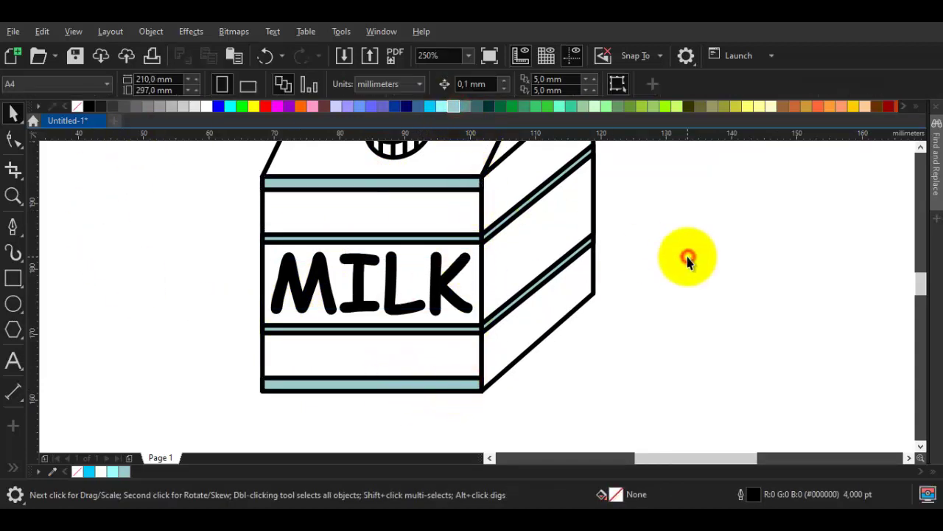
Mirror copies of the upper and base strips onto the side face, about 17.1 mm wide, and skew them along its slanted edges.
{"action": "scroll", "coordinate": [459, 280], "scroll_direction": "up", "scroll_amount": 2}
{"action": "left_click", "coordinate": [347, 263]}
{"action": "scroll", "coordinate": [164, 287], "scroll_direction": "up", "scroll_amount": 1}
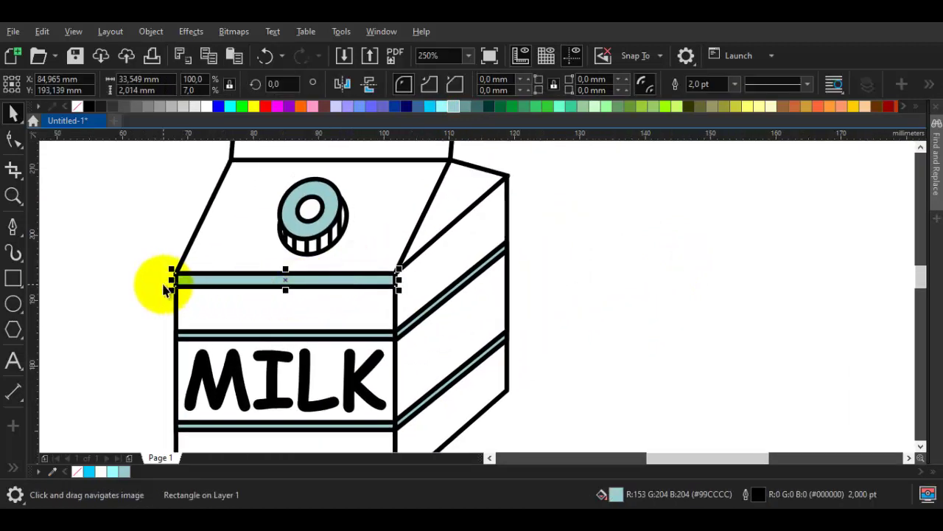
{"action": "scroll", "coordinate": [164, 287], "scroll_direction": "down", "scroll_amount": 2}
{"action": "left_click", "coordinate": [283, 407], "text": "shift"}
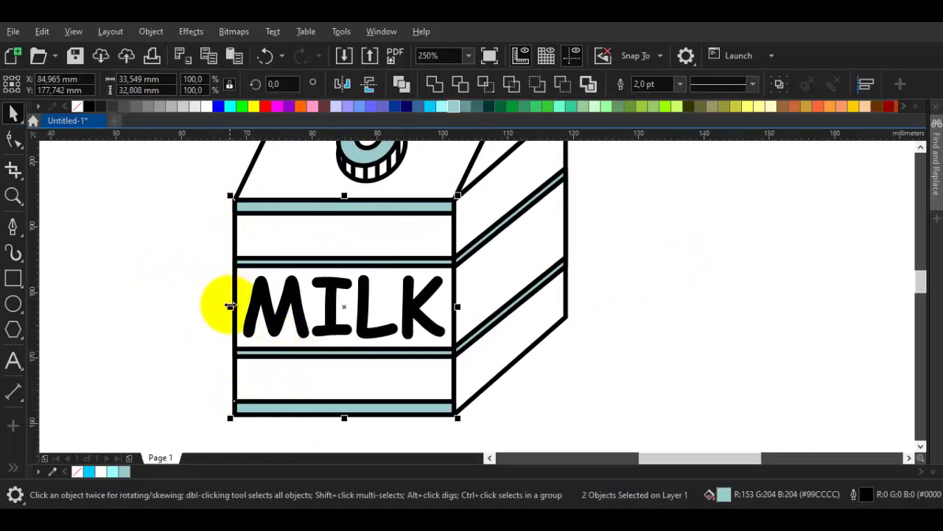
{"action": "left_click_drag", "start_coordinate": [230, 305], "coordinate": [564, 229]}
{"action": "key", "text": "ctrl+z"}
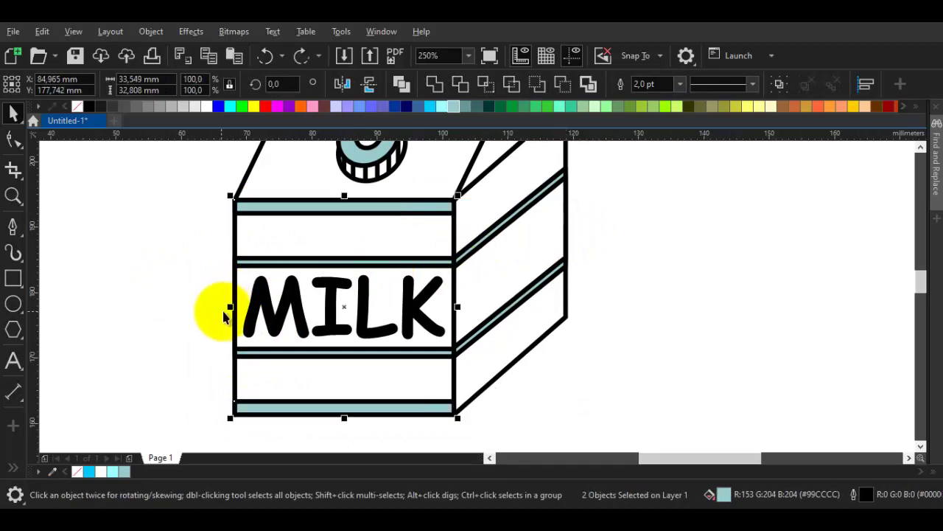
{"action": "left_click_drag", "start_coordinate": [232, 306], "coordinate": [565, 258]}
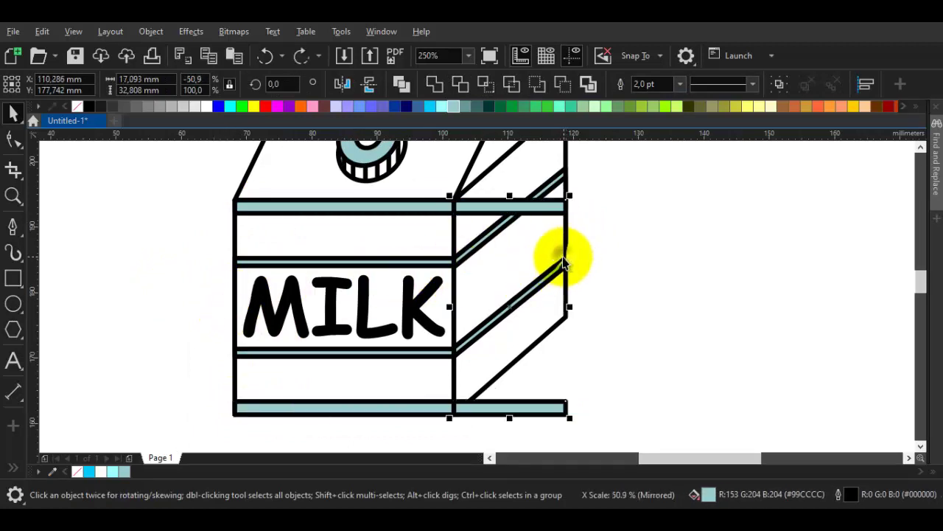
{"action": "left_click", "coordinate": [557, 410]}
{"action": "left_click_drag", "start_coordinate": [573, 305], "coordinate": [553, 253]}
{"action": "left_click", "coordinate": [619, 285]}
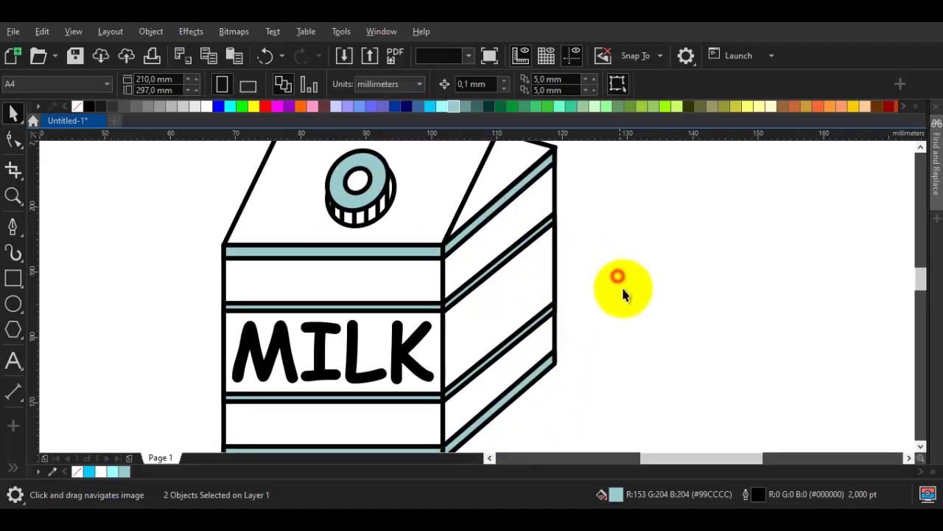
Delete both band shapes and both teal strips from the carton's side face.
{"action": "scroll", "coordinate": [620, 310], "scroll_direction": "down", "scroll_amount": 2}
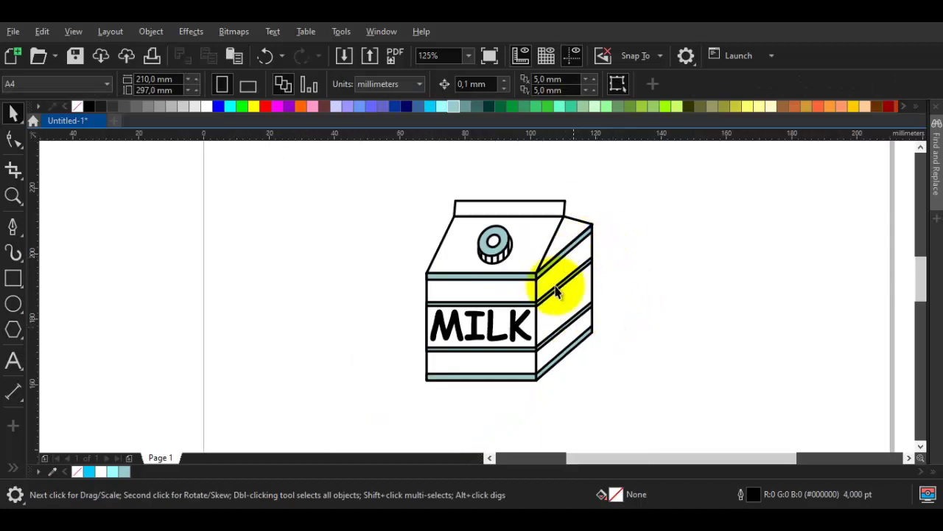
{"action": "scroll", "coordinate": [557, 292], "scroll_direction": "up", "scroll_amount": 2}
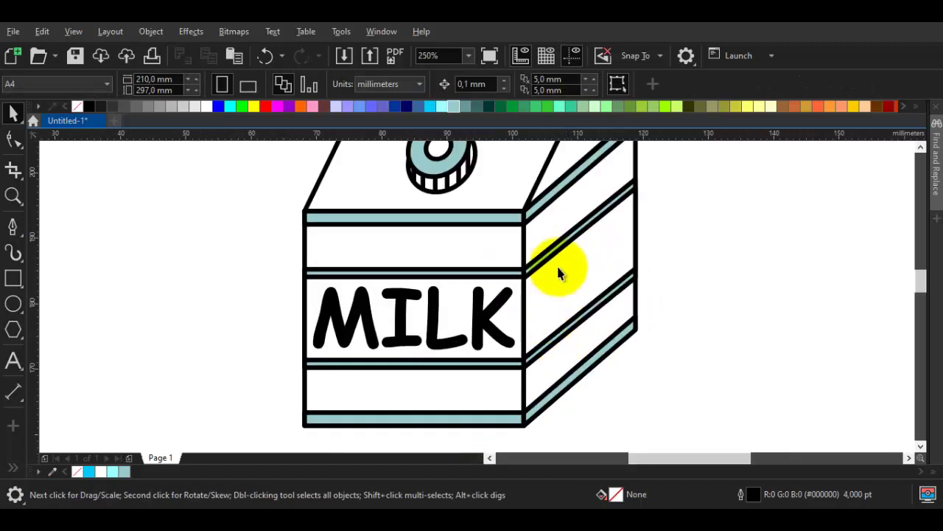
{"action": "left_click", "coordinate": [577, 243]}
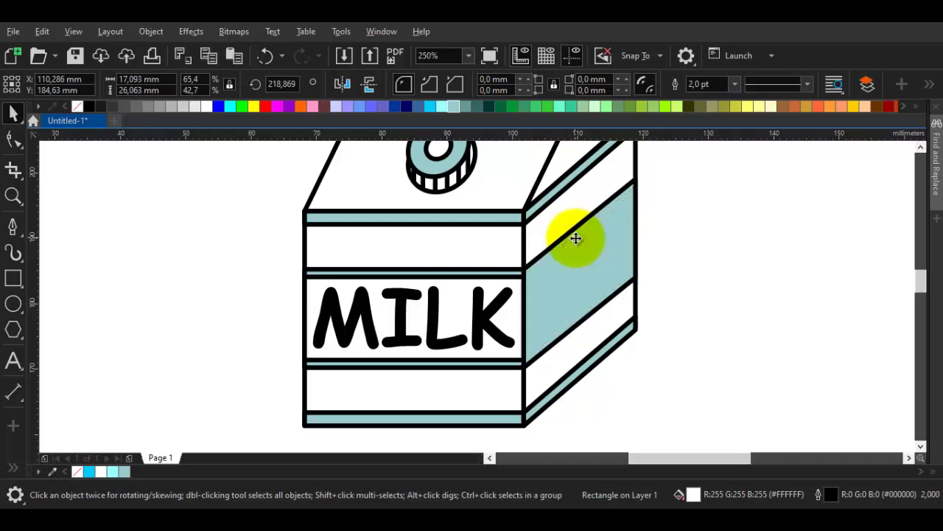
{"action": "key", "text": "Delete"}
{"action": "left_click", "coordinate": [568, 193]}
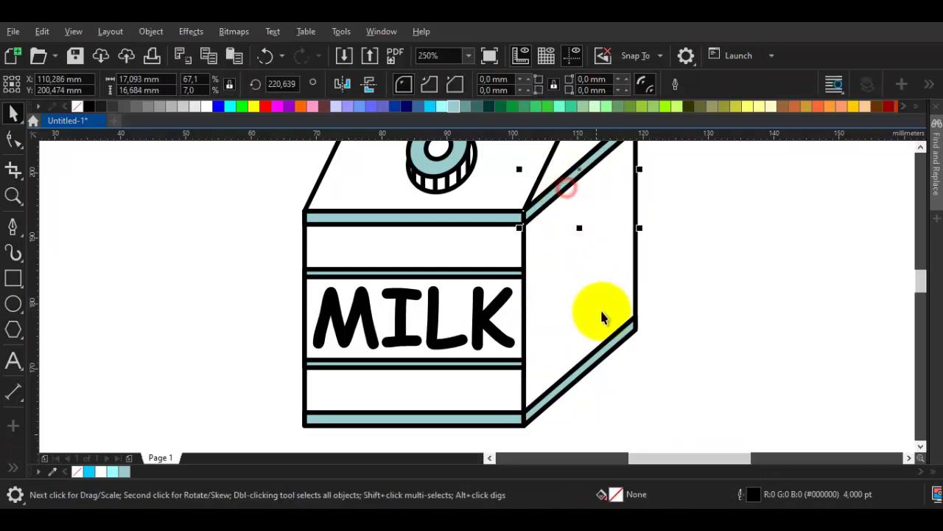
{"action": "key", "text": "Delete"}
{"action": "left_click", "coordinate": [605, 348]}
{"action": "key", "text": "Delete"}
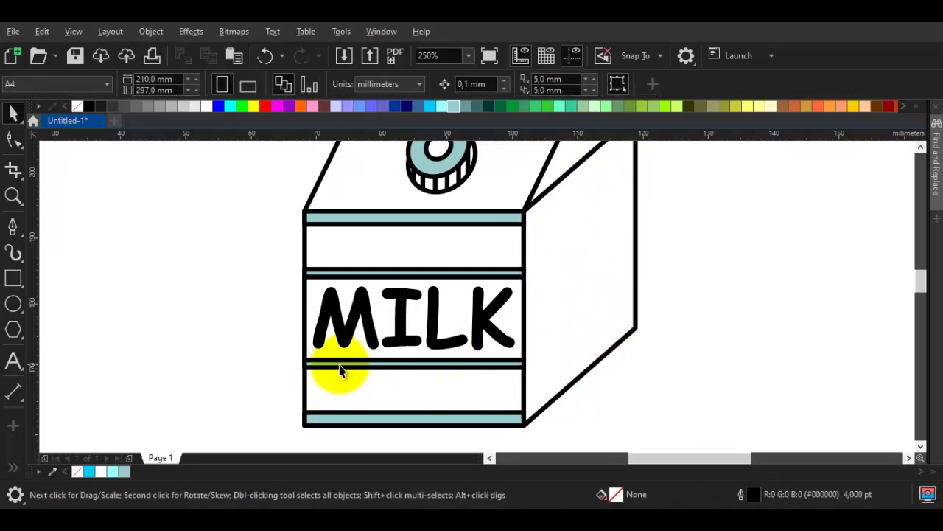
Reduce the inner front band rectangle symmetrically to about 12.3 mm tall.
{"action": "scroll", "coordinate": [341, 370], "scroll_direction": "up", "scroll_amount": 2}
{"action": "left_click", "coordinate": [371, 356]}
{"action": "scroll", "coordinate": [500, 188], "scroll_direction": "up", "scroll_amount": 2}
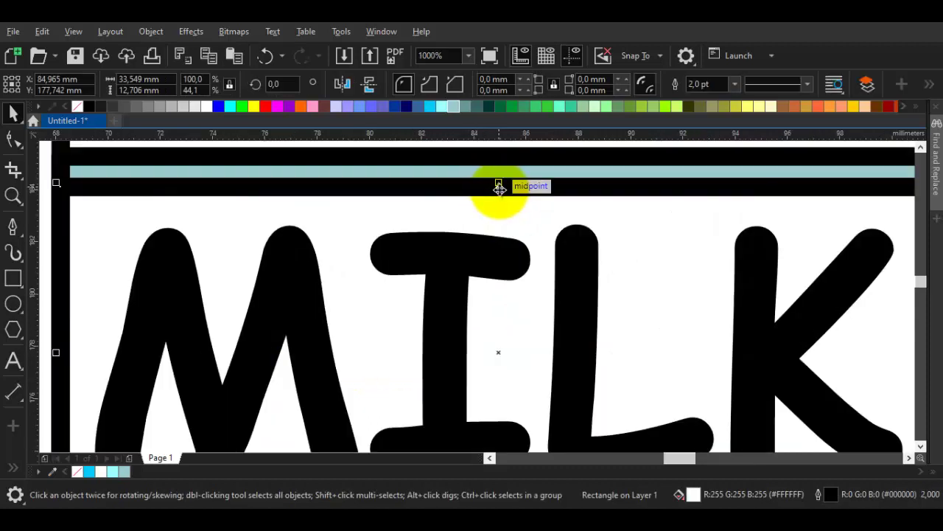
{"action": "left_click_drag", "start_coordinate": [497, 185], "coordinate": [505, 194]}
{"action": "scroll", "coordinate": [505, 194], "scroll_direction": "down", "scroll_amount": 3}
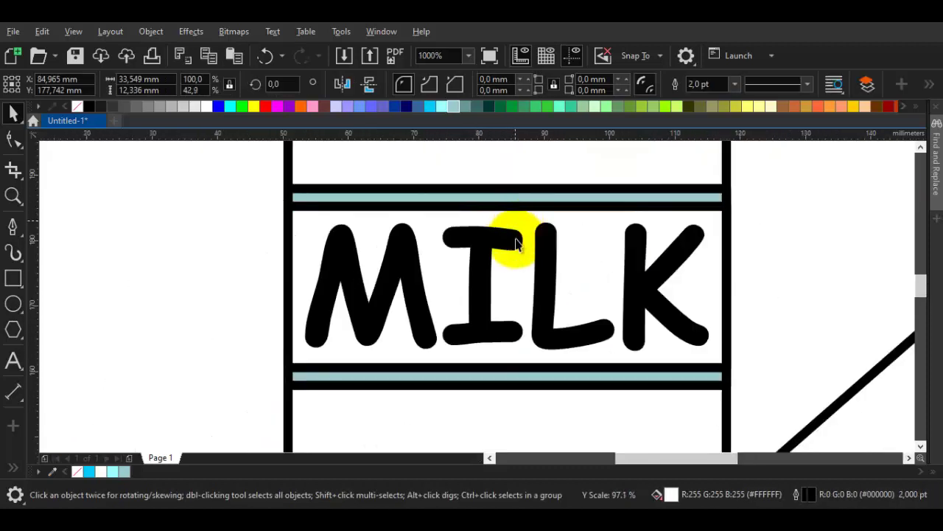
Copy the base strip to the lower edge of the MILK label band and reduce its height to about 1.35 mm.
{"action": "scroll", "coordinate": [451, 361], "scroll_direction": "up", "scroll_amount": 2}
{"action": "left_click", "coordinate": [400, 343]}
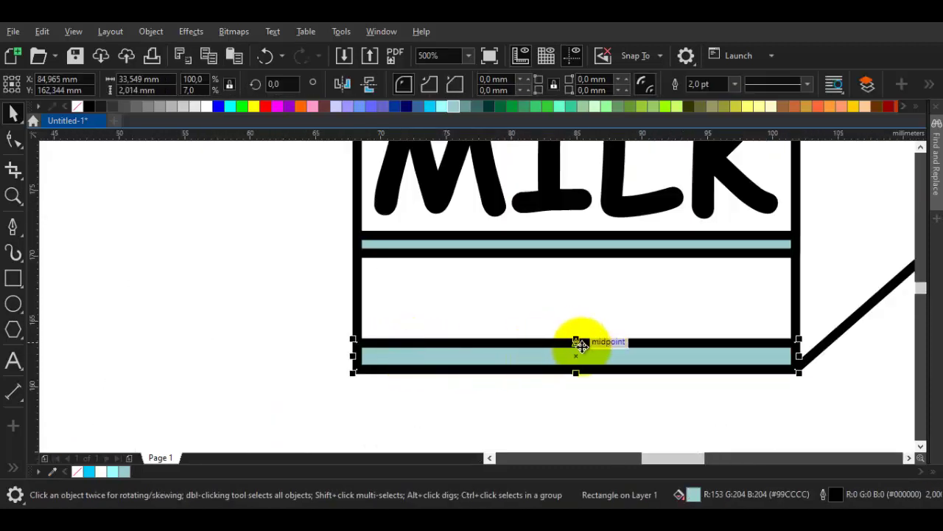
{"action": "left_click_drag", "start_coordinate": [385, 295], "coordinate": [386, 236]}
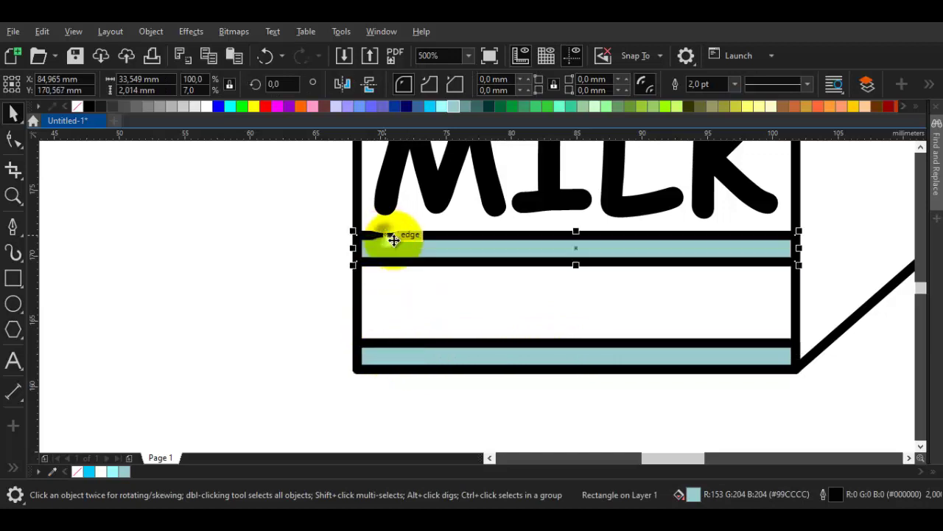
{"action": "left_click_drag", "start_coordinate": [576, 266], "coordinate": [573, 257]}
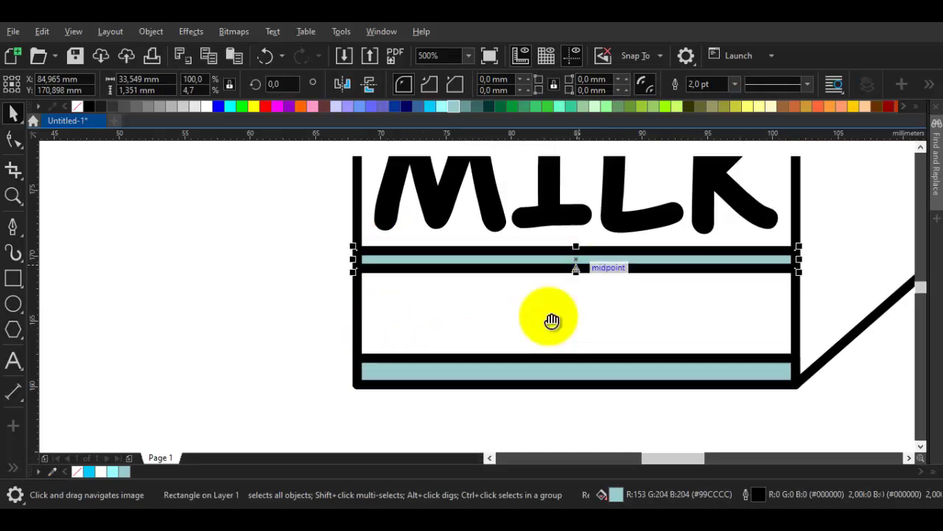
Copy the thin strip from the label band's lower edge to its upper edge.
{"action": "scroll", "coordinate": [552, 320], "scroll_direction": "up", "scroll_amount": 3}
{"action": "scroll", "coordinate": [552, 320], "scroll_direction": "right", "scroll_amount": 2}
{"action": "left_click_drag", "start_coordinate": [459, 394], "coordinate": [460, 216]}
Mirror copies of the four front strips across the front corner edge onto the side face, about 17.1 mm wide, keeping the originals.
{"action": "scroll", "coordinate": [461, 218], "scroll_direction": "down", "scroll_amount": 1}
{"action": "left_click", "coordinate": [421, 303], "text": "shift"}
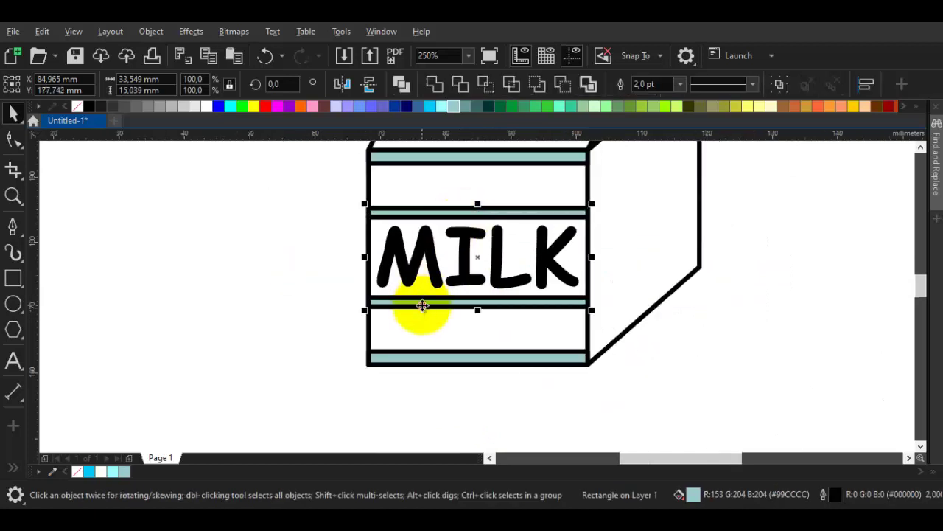
{"action": "left_click", "coordinate": [412, 160], "text": "shift"}
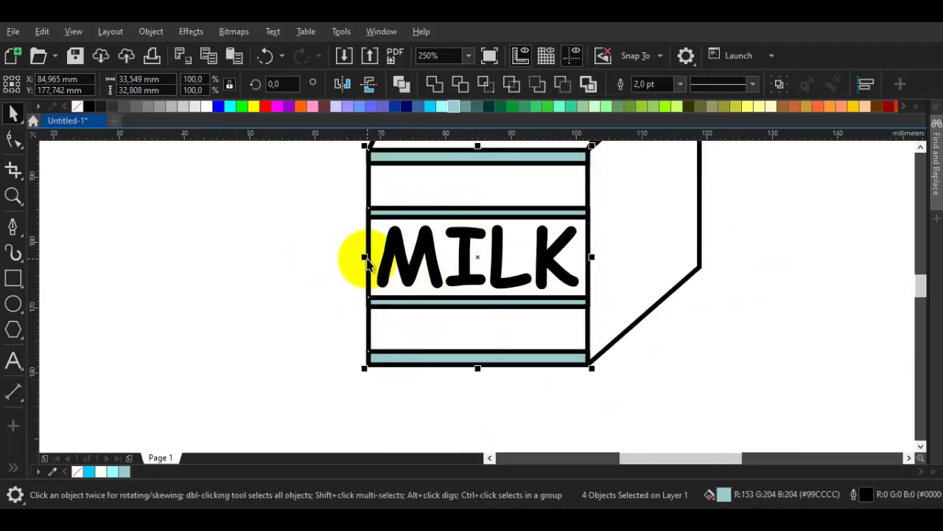
{"action": "left_click_drag", "start_coordinate": [365, 256], "coordinate": [693, 236]}
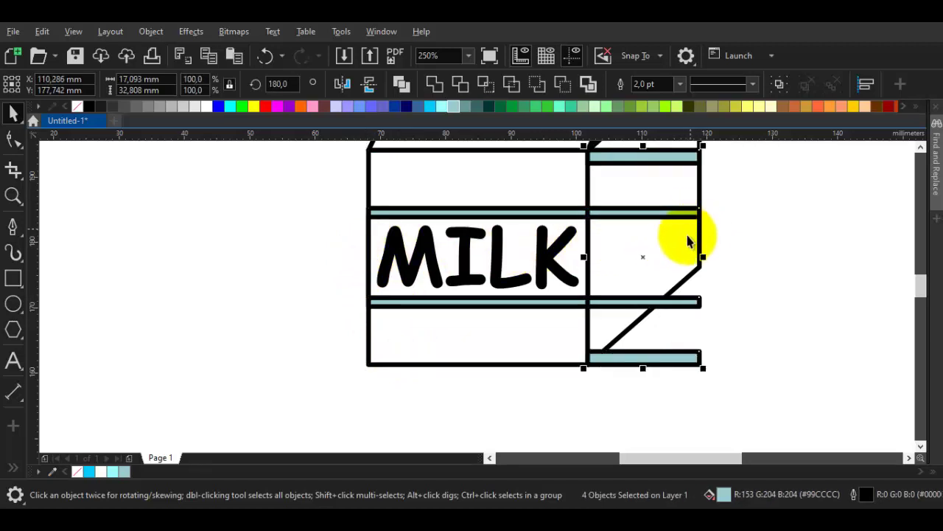
{"action": "key", "text": "ctrl+z"}
{"action": "left_click_drag", "start_coordinate": [366, 258], "coordinate": [695, 213]}
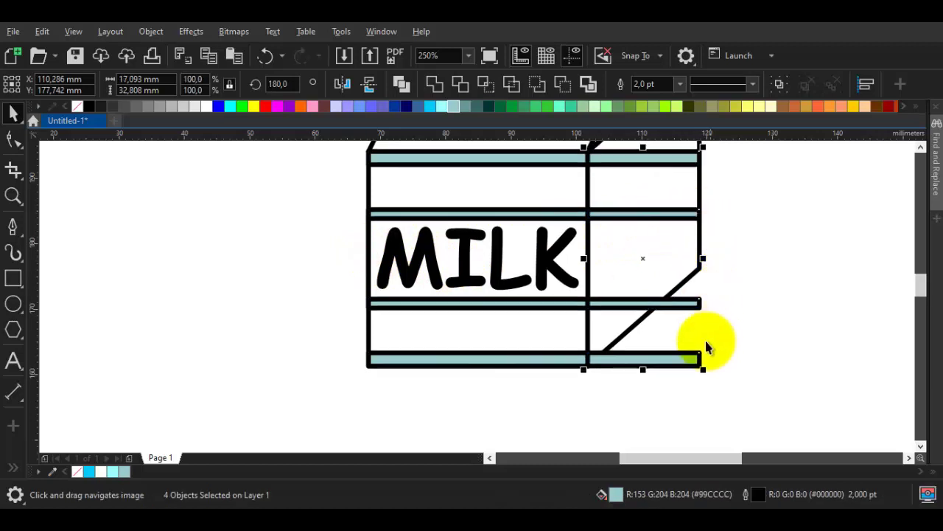
Skew the four side strips vertically so they follow the side face's slanted base.
{"action": "left_click", "coordinate": [700, 279]}
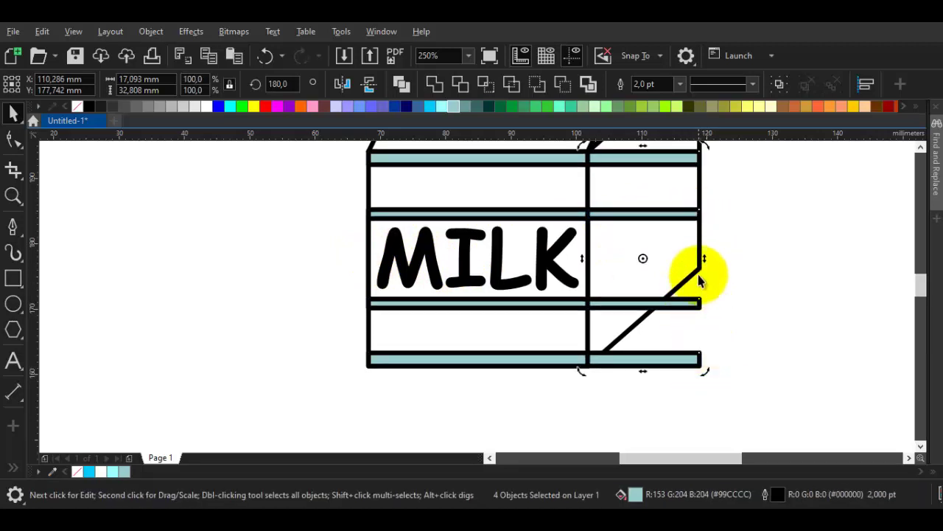
{"action": "left_click_drag", "start_coordinate": [705, 253], "coordinate": [698, 154]}
{"action": "left_click_drag", "start_coordinate": [695, 236], "coordinate": [643, 286]}
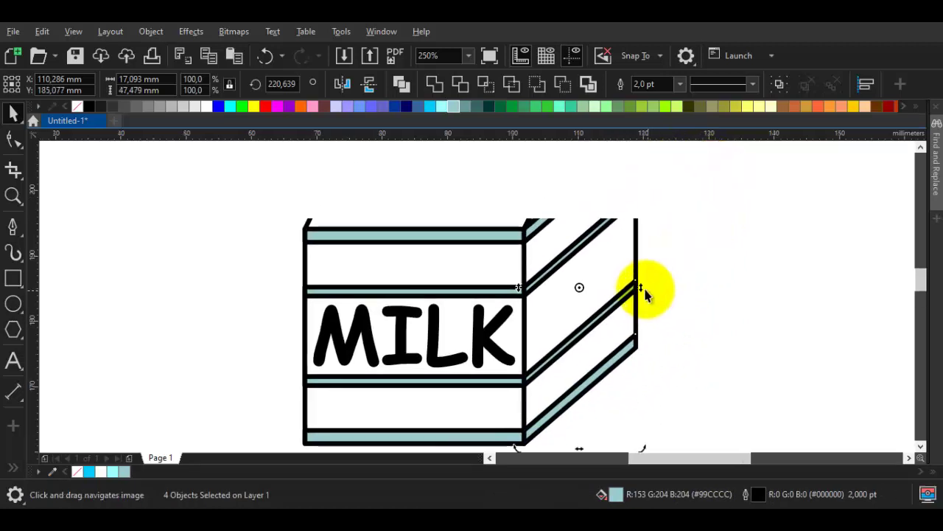
{"action": "scroll", "coordinate": [645, 292], "scroll_direction": "up", "scroll_amount": 3}
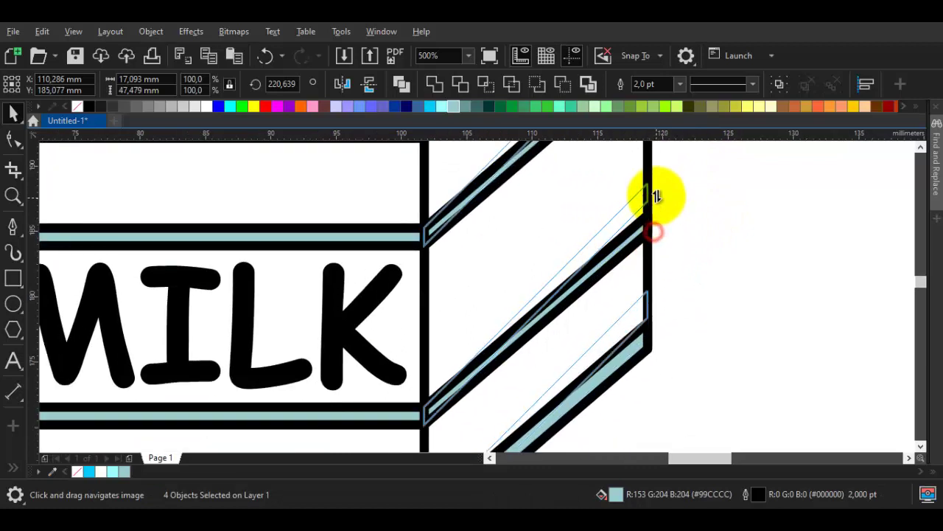
{"action": "left_click_drag", "start_coordinate": [657, 195], "coordinate": [653, 253]}
{"action": "scroll", "coordinate": [653, 253], "scroll_direction": "down", "scroll_amount": 4}
{"action": "left_click", "coordinate": [724, 327]}
Pull the duplicate pair of thin strips off the upper and lower edges of the MILK band and delete them.
{"action": "scroll", "coordinate": [564, 332], "scroll_direction": "up", "scroll_amount": 4}
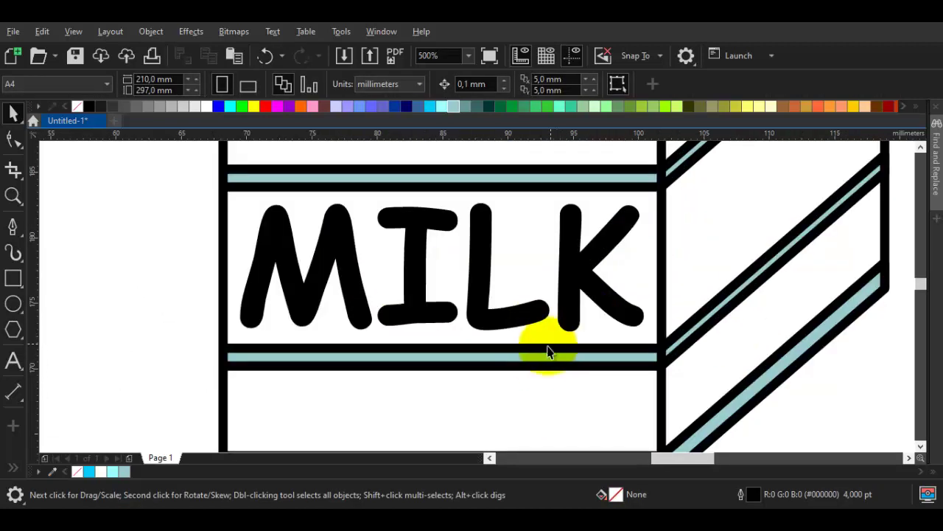
{"action": "left_click", "coordinate": [547, 353]}
{"action": "left_click", "coordinate": [375, 183], "text": "shift"}
{"action": "left_click_drag", "start_coordinate": [375, 184], "coordinate": [66, 225]}
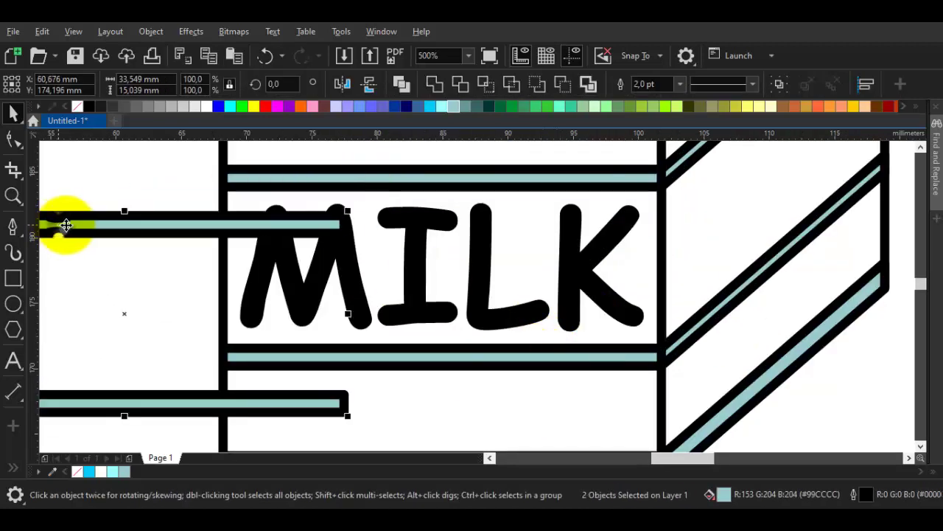
{"action": "right_click", "coordinate": [65, 225]}
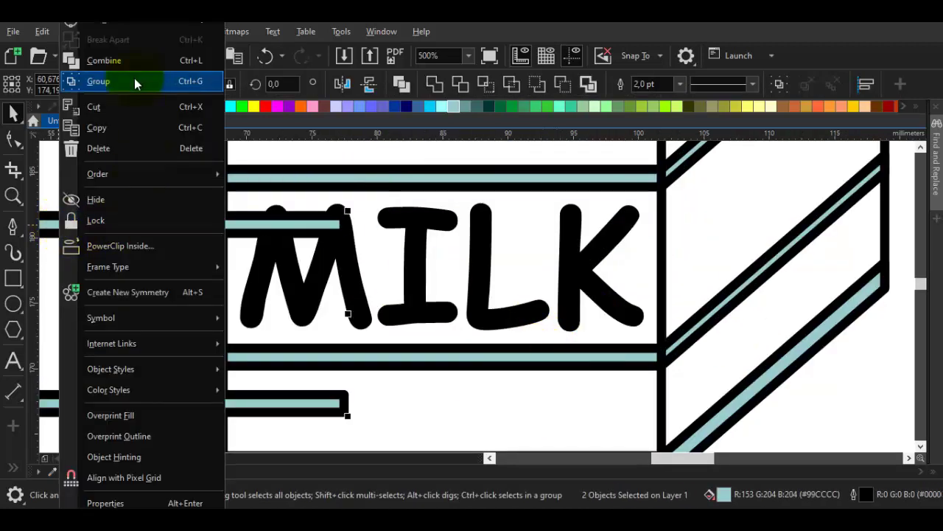
{"action": "left_click", "coordinate": [120, 152]}
{"action": "scroll", "coordinate": [312, 316], "scroll_direction": "down", "scroll_amount": 4}
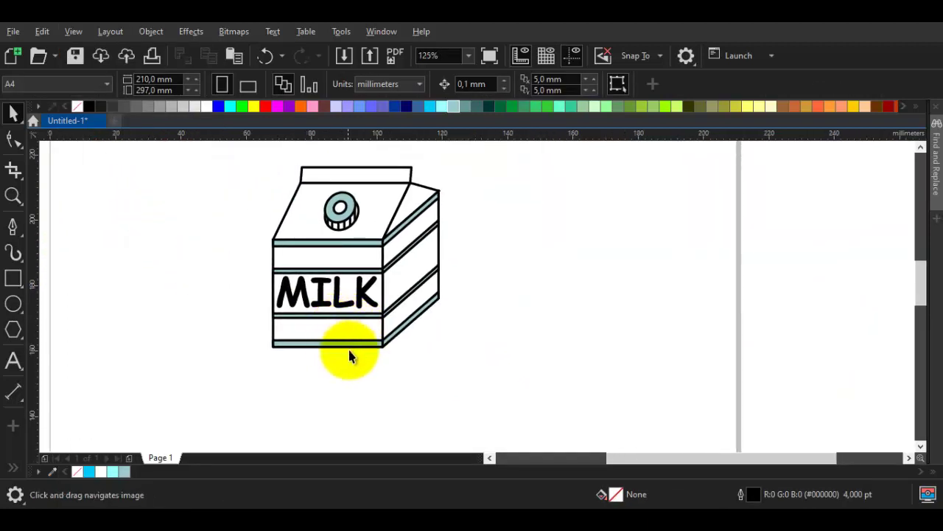
Select the whole carton and enlarge it proportionally to about 65 mm wide.
{"action": "scroll", "coordinate": [350, 356], "scroll_direction": "down", "scroll_amount": 2}
{"action": "left_click_drag", "start_coordinate": [440, 381], "coordinate": [238, 193]}
{"action": "left_click_drag", "start_coordinate": [400, 253], "coordinate": [503, 257]}
{"action": "left_click", "coordinate": [503, 257]}
{"action": "scroll", "coordinate": [438, 303], "scroll_direction": "up", "scroll_amount": 2}
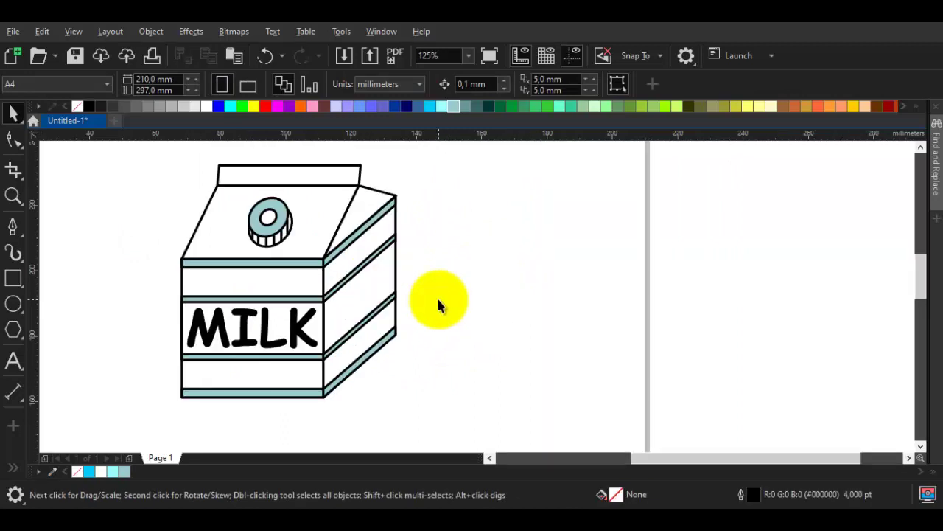
Round the corners of the skewed box-top rectangle by about 0.127 mm where it meets the side roof's outer corner.
{"action": "scroll", "coordinate": [346, 250], "scroll_direction": "up", "scroll_amount": 2}
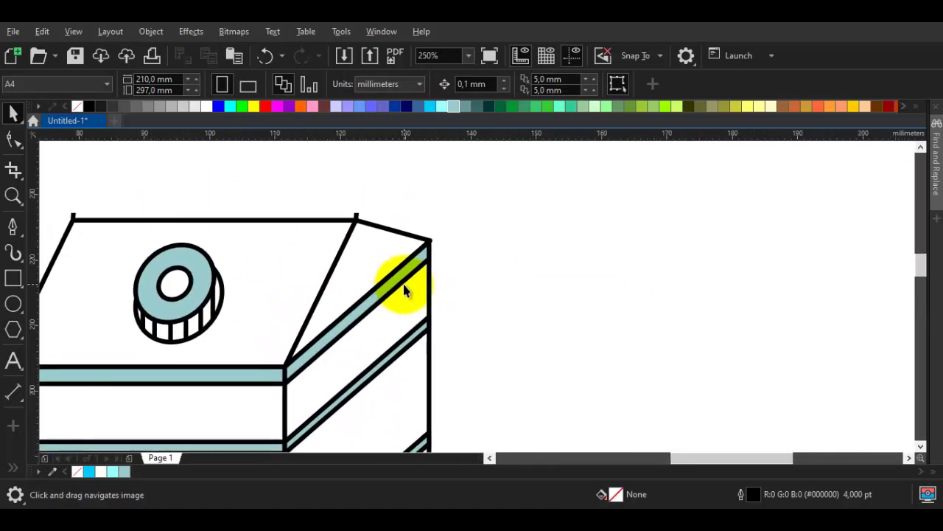
{"action": "scroll", "coordinate": [419, 252], "scroll_direction": "up", "scroll_amount": 1}
{"action": "left_click_drag", "start_coordinate": [434, 286], "coordinate": [424, 316]}
{"action": "key", "text": "space"}
{"action": "scroll", "coordinate": [406, 282], "scroll_direction": "up", "scroll_amount": 1}
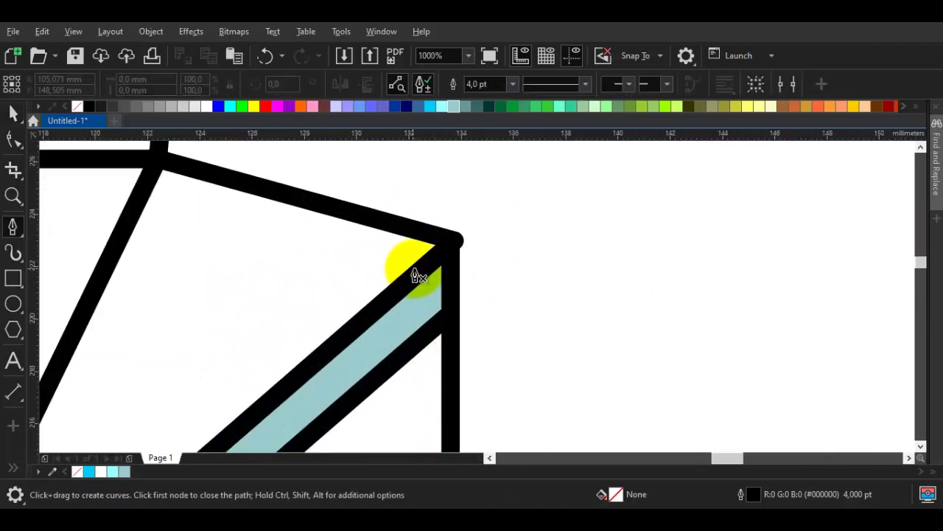
{"action": "key", "text": "space"}
{"action": "left_click", "coordinate": [458, 240]}
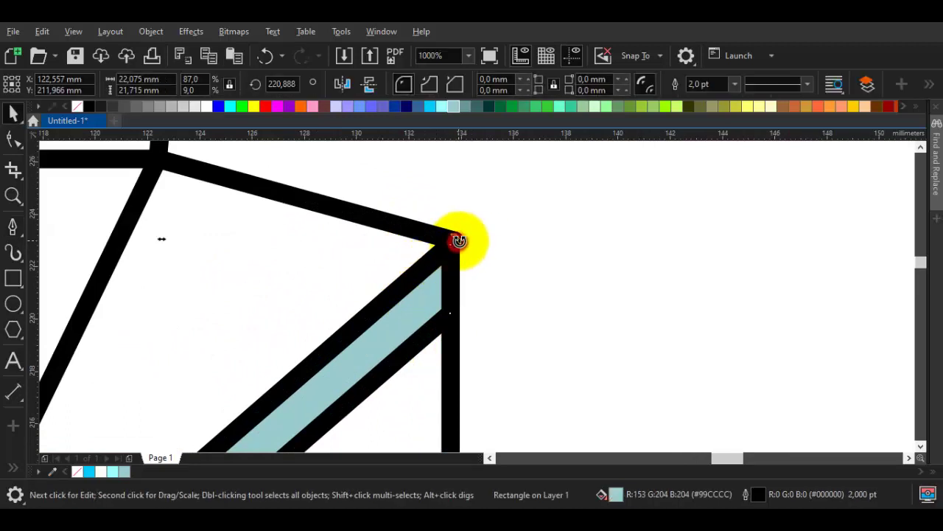
{"action": "double_click", "coordinate": [375, 235]}
{"action": "mouse_move", "coordinate": [459, 242]}
{"action": "left_mouse_down"}
{"action": "mouse_move", "coordinate": [440, 207]}
{"action": "mouse_move", "coordinate": [454, 239]}
{"action": "left_mouse_up"}
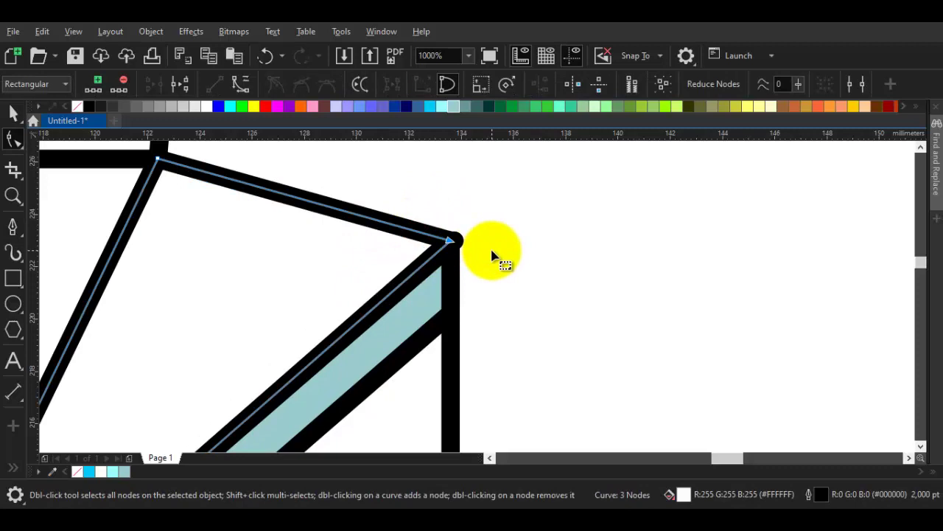
{"action": "left_click", "coordinate": [452, 239]}
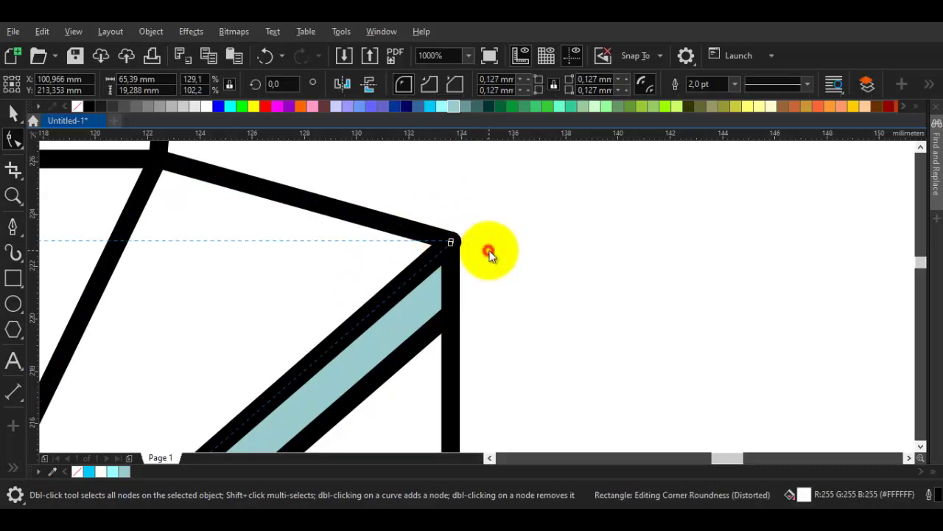
{"action": "key", "text": "space"}
Draw a horizontal line about 12.7 mm long from the side roof's outer corner to the front roof panel's sloped edge.
{"action": "scroll", "coordinate": [493, 262], "scroll_direction": "down", "scroll_amount": 4}
{"action": "scroll", "coordinate": [505, 295], "scroll_direction": "down", "scroll_amount": 3}
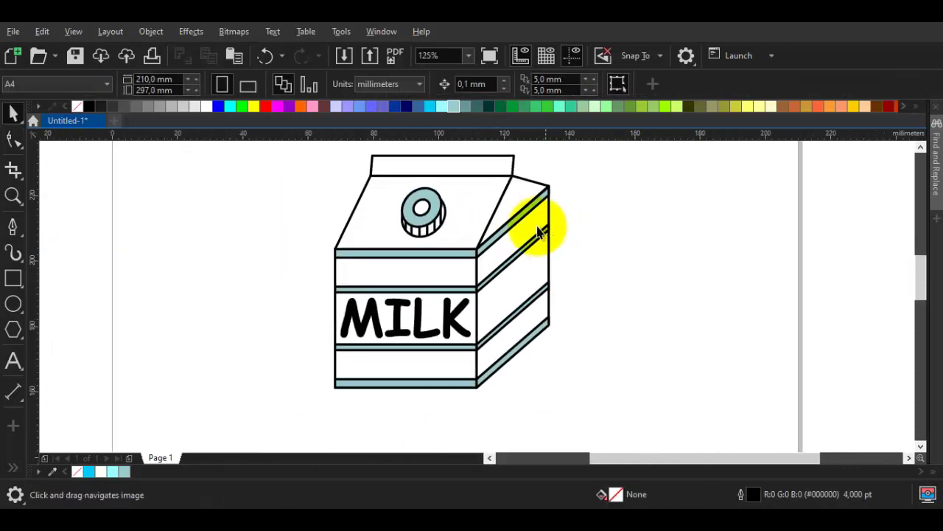
{"action": "scroll", "coordinate": [488, 335], "scroll_direction": "up", "scroll_amount": 4}
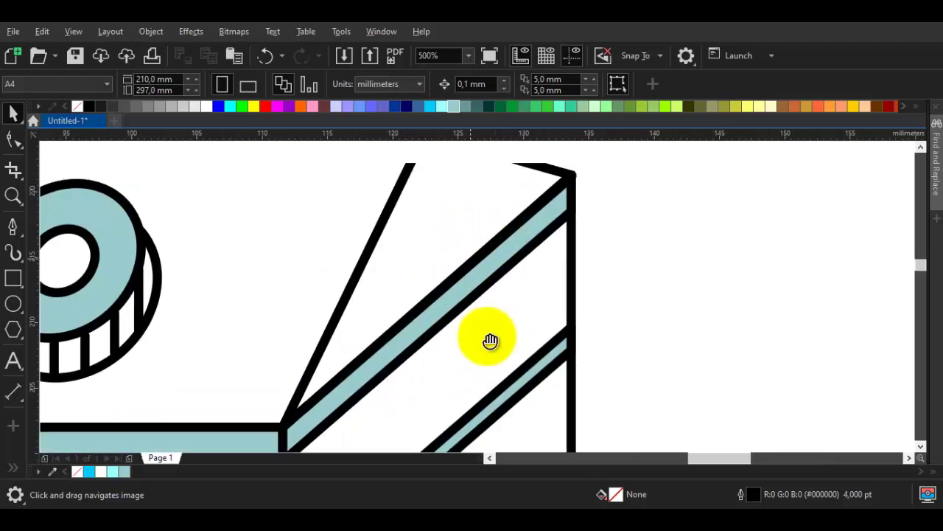
{"action": "scroll", "coordinate": [489, 341], "scroll_direction": "down", "scroll_amount": 1}
{"action": "scroll", "coordinate": [489, 340], "scroll_direction": "up", "scroll_amount": 1}
{"action": "key", "text": "p"}
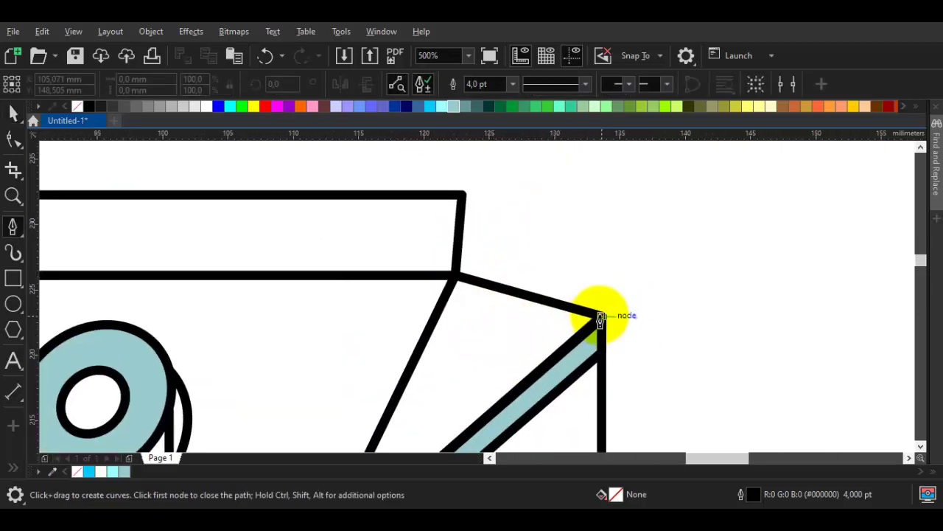
{"action": "left_click", "coordinate": [601, 317]}
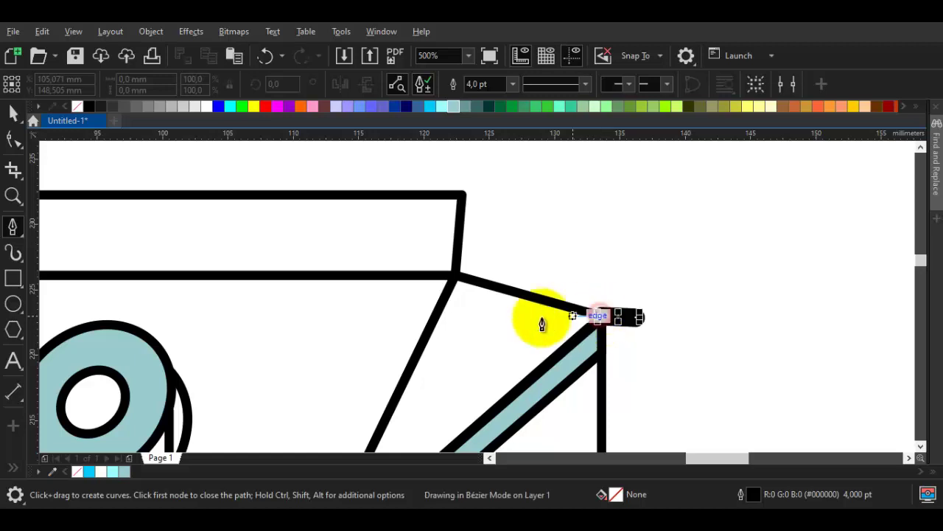
{"action": "left_click", "coordinate": [439, 316]}
{"action": "key", "text": "space"}
{"action": "key", "text": "F10"}
{"action": "double_click", "coordinate": [637, 319]}
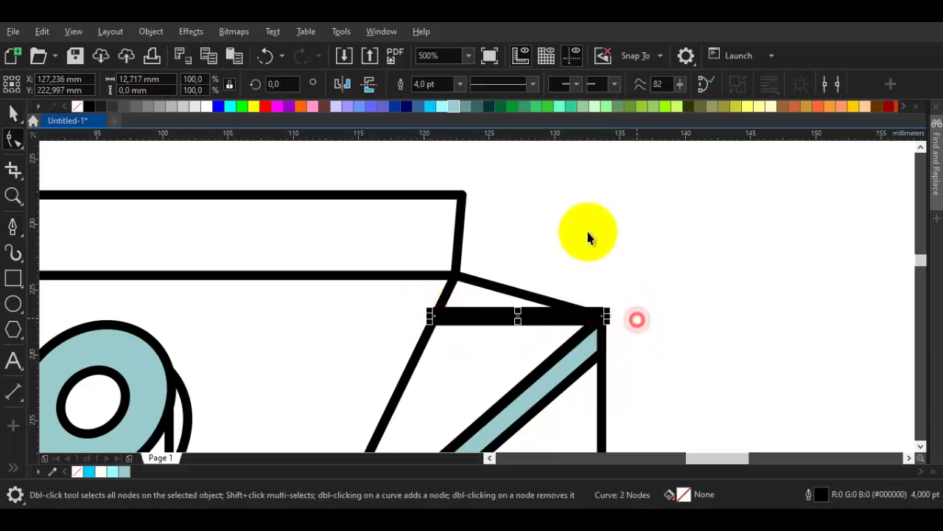
Set the outline width of the horizontal side-roof line to 2 pt.
{"action": "key", "text": "space"}
{"action": "left_click", "coordinate": [460, 83]}
{"action": "left_click", "coordinate": [427, 161]}
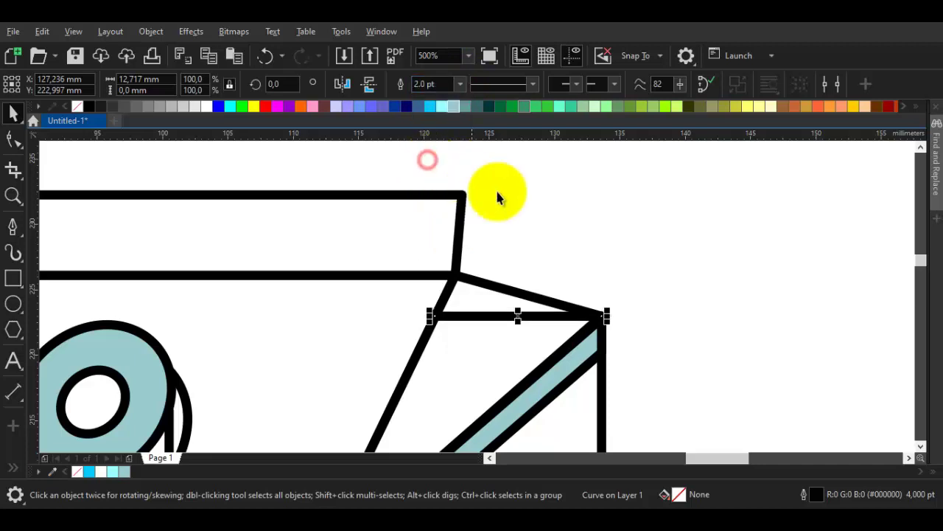
{"action": "left_click", "coordinate": [570, 226]}
{"action": "scroll", "coordinate": [581, 233], "scroll_direction": "down", "scroll_amount": 4}
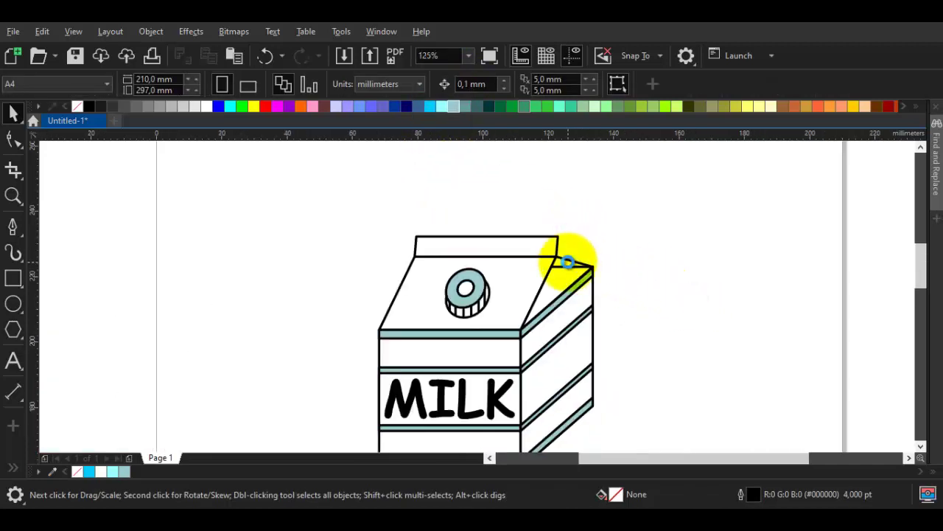
Adjust the end nodes of the horizontal side-roof line so it meets the surrounding roof outlines.
{"action": "scroll", "coordinate": [567, 265], "scroll_direction": "up", "scroll_amount": 2}
{"action": "left_click", "coordinate": [553, 272]}
{"action": "scroll", "coordinate": [541, 272], "scroll_direction": "up", "scroll_amount": 1}
{"action": "key", "text": "F10"}
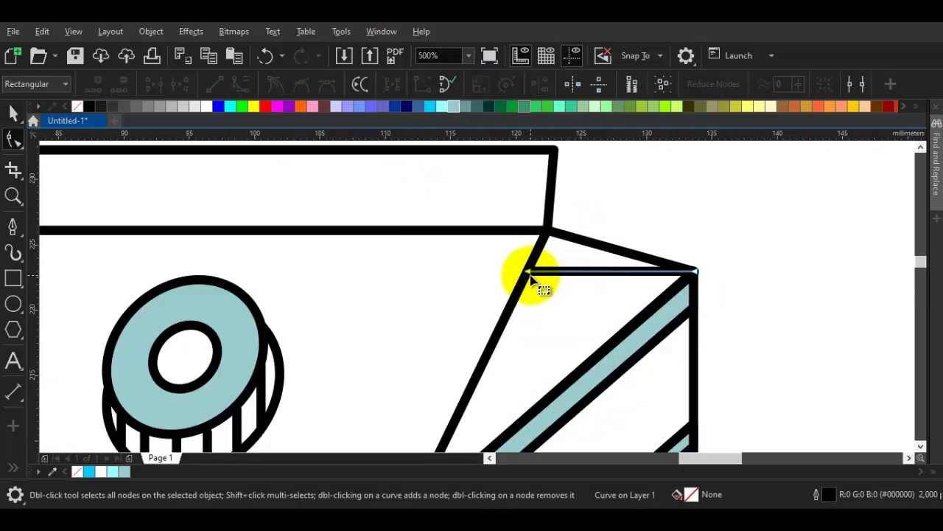
{"action": "left_click_drag", "start_coordinate": [530, 272], "coordinate": [683, 256]}
{"action": "key", "text": "space"}
{"action": "scroll", "coordinate": [748, 303], "scroll_direction": "down", "scroll_amount": 4}
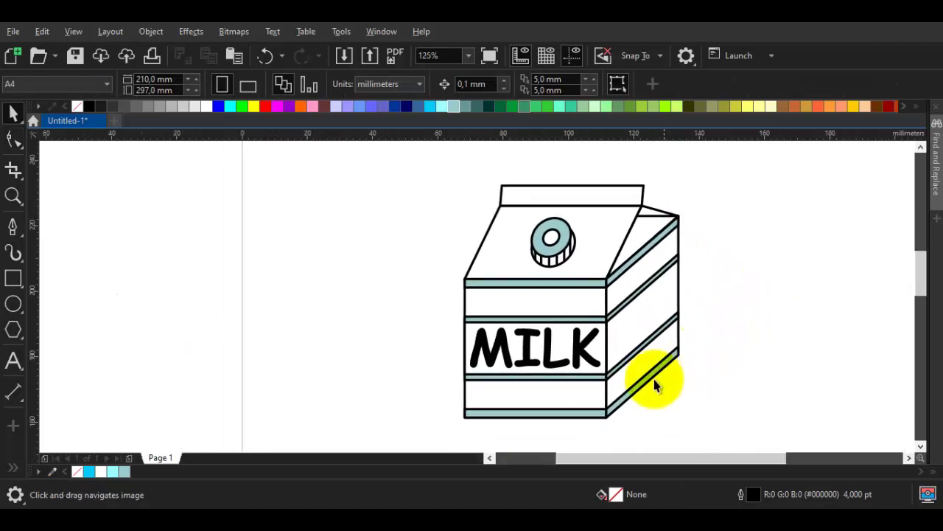
Scale the MILK text down to about 38.8 mm wide and centre it on the label band.
{"action": "scroll", "coordinate": [583, 347], "scroll_direction": "up", "scroll_amount": 3}
{"action": "left_click", "coordinate": [562, 266]}
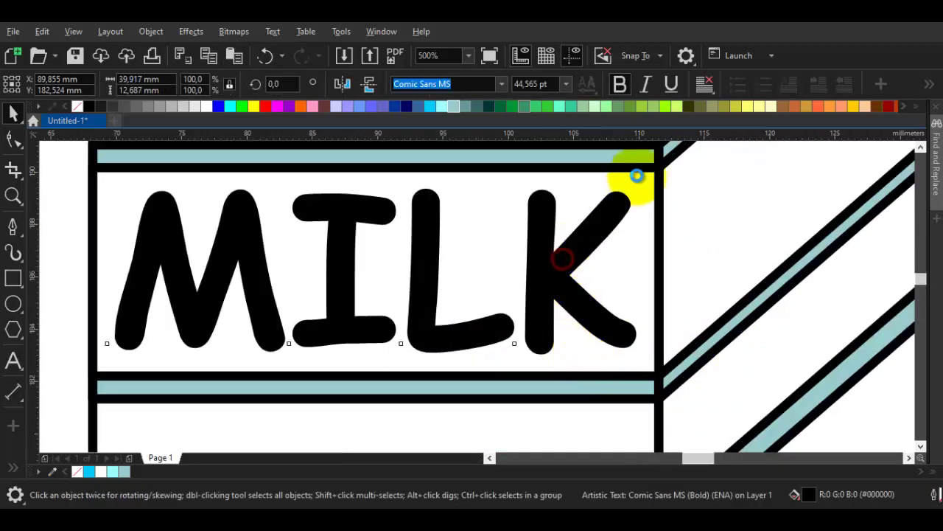
{"action": "scroll", "coordinate": [634, 184], "scroll_direction": "up", "scroll_amount": 1}
{"action": "scroll", "coordinate": [638, 210], "scroll_direction": "down", "scroll_amount": 2}
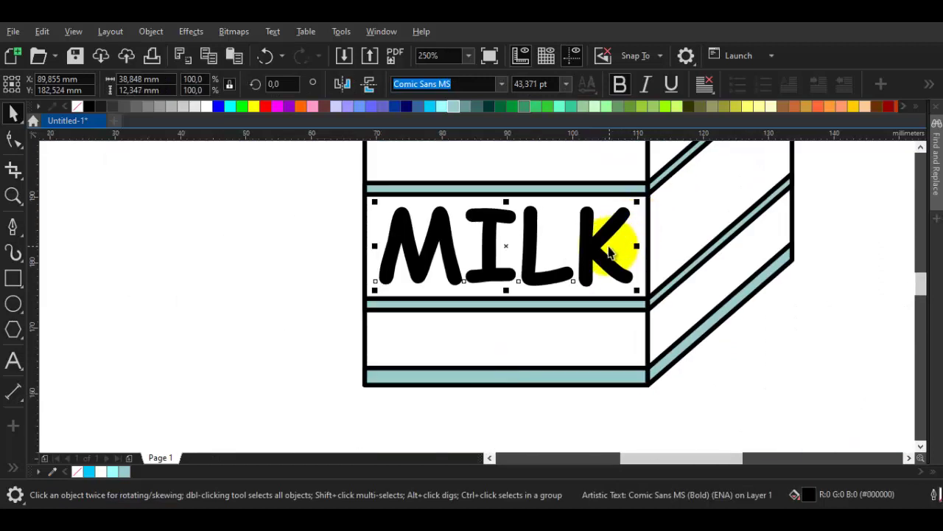
{"action": "left_click", "coordinate": [635, 226], "text": "shift"}
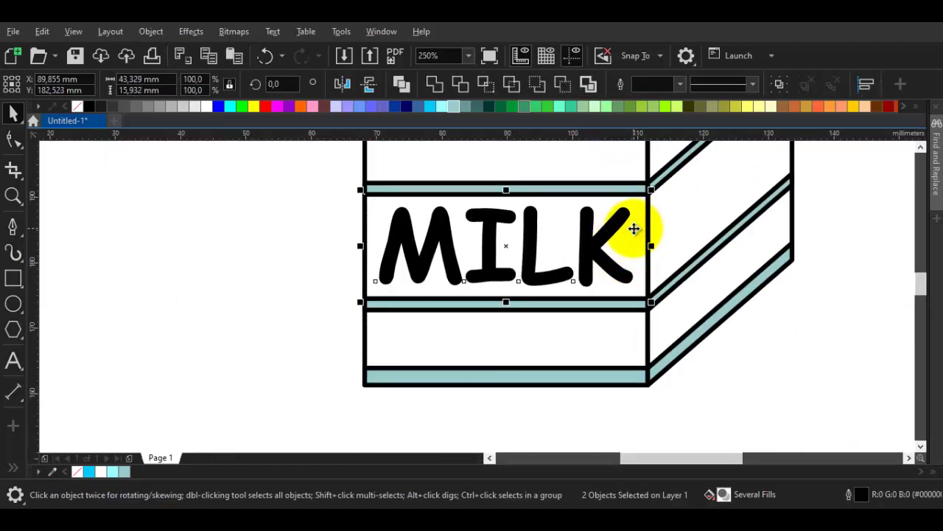
{"action": "left_click", "coordinate": [608, 235]}
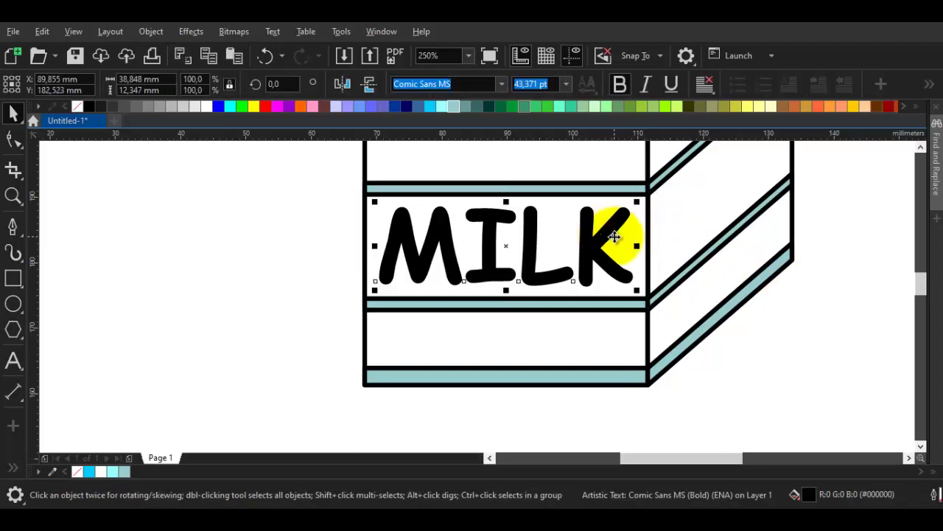
Convert the MILK text to curves.
{"action": "double_click", "coordinate": [610, 235]}
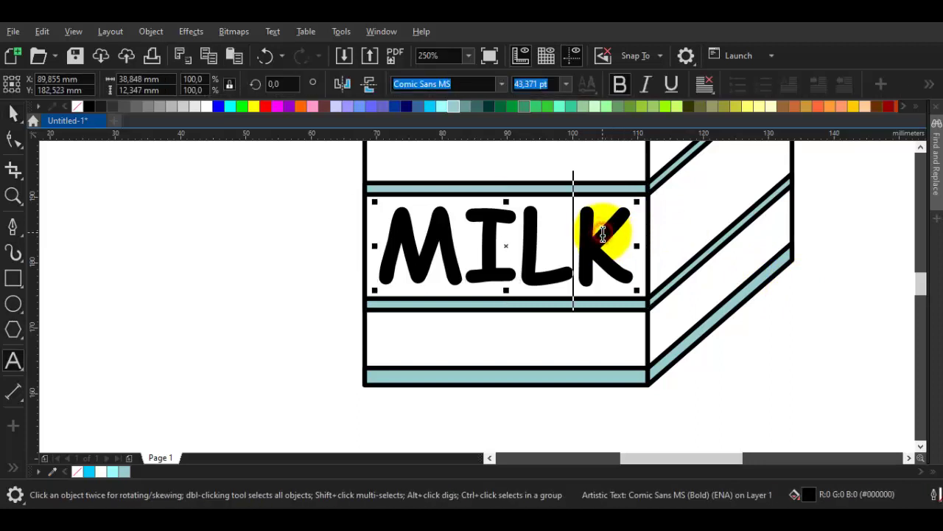
{"action": "key", "text": "ctrl+q"}
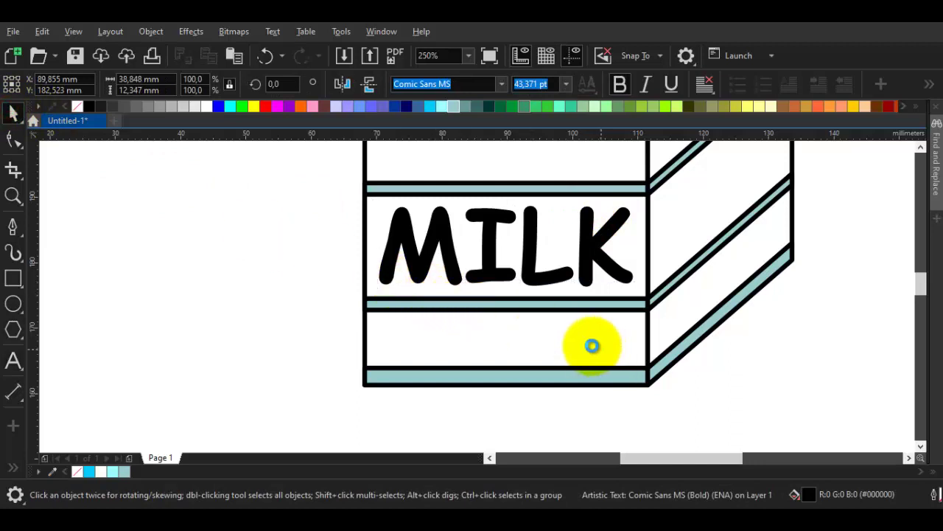
{"action": "key", "text": "Escape"}
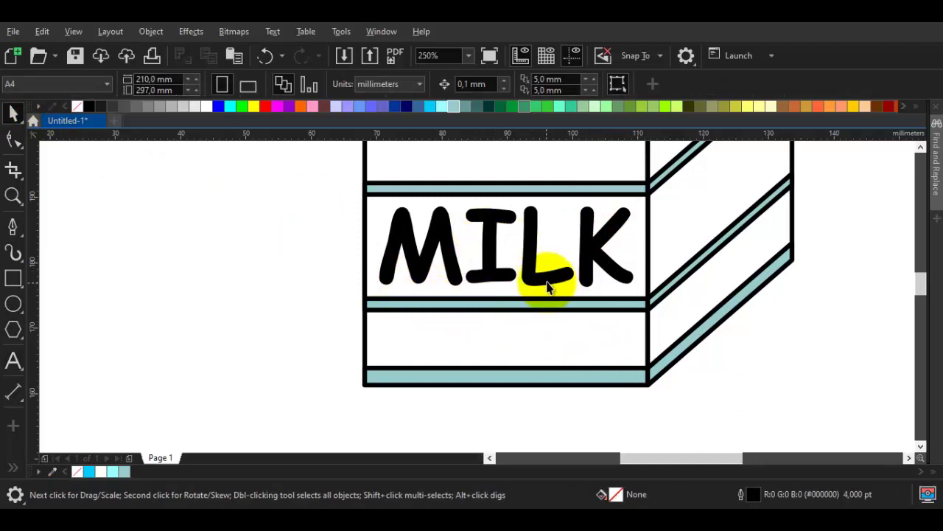
{"action": "left_click", "coordinate": [298, 254]}
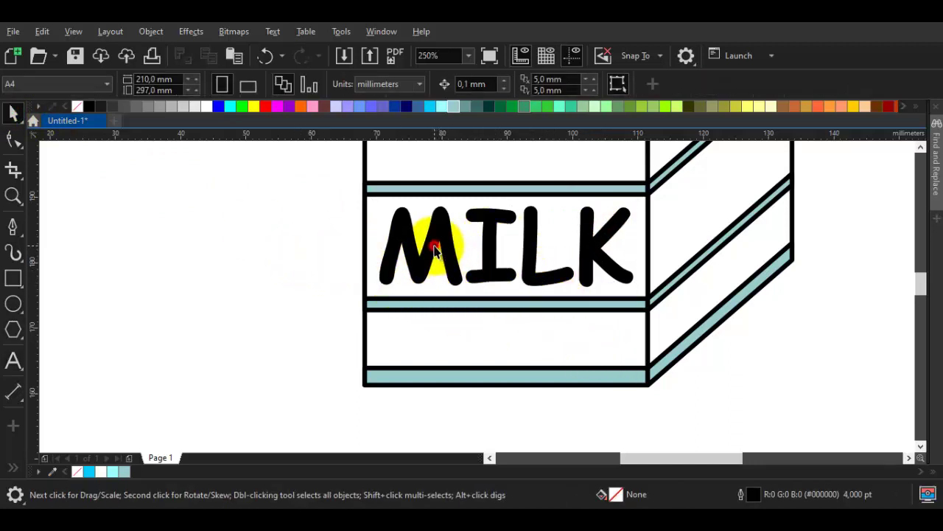
Fill the MILK lettering with white and give it a 3 pt black outline.
{"action": "left_click", "coordinate": [434, 251]}
{"action": "left_click", "coordinate": [203, 105]}
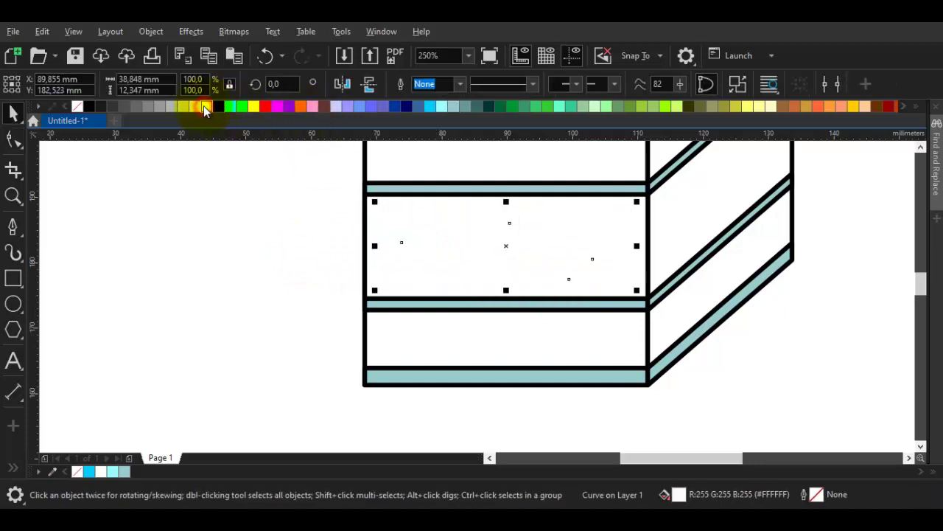
{"action": "left_click", "coordinate": [458, 84]}
{"action": "left_click", "coordinate": [432, 169]}
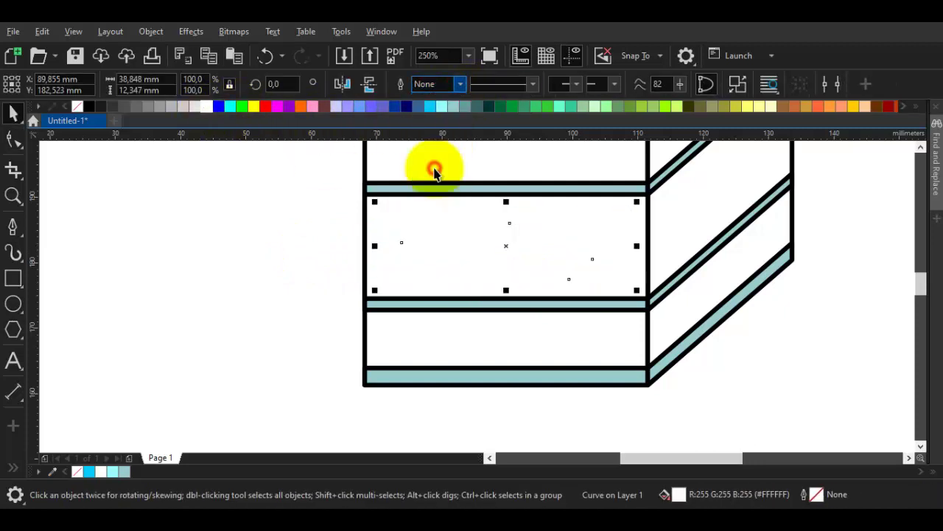
{"action": "left_click", "coordinate": [460, 84]}
{"action": "left_click", "coordinate": [437, 156]}
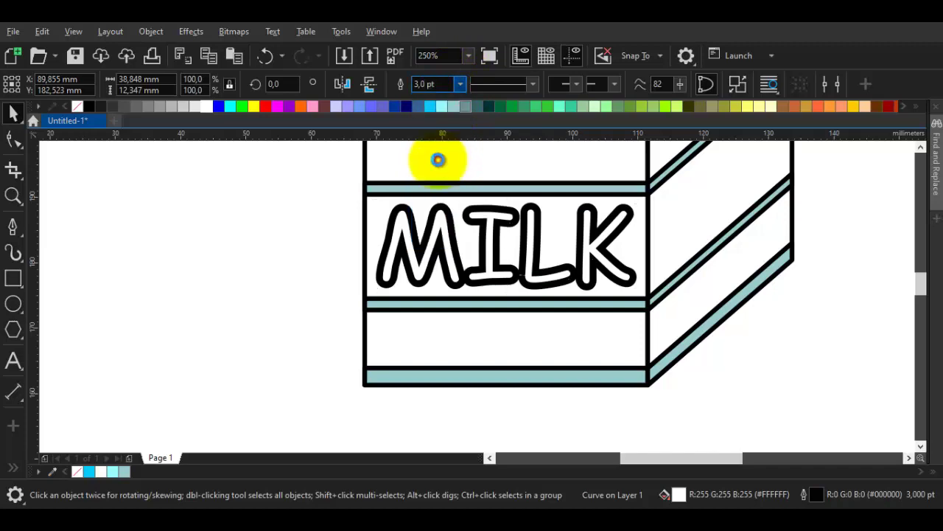
Convert the MILK lettering's outline to an object and remove the stray spike below the L by editing its nodes.
{"action": "scroll", "coordinate": [391, 241], "scroll_direction": "up", "scroll_amount": 2}
{"action": "key", "text": "ctrl+shift+q"}
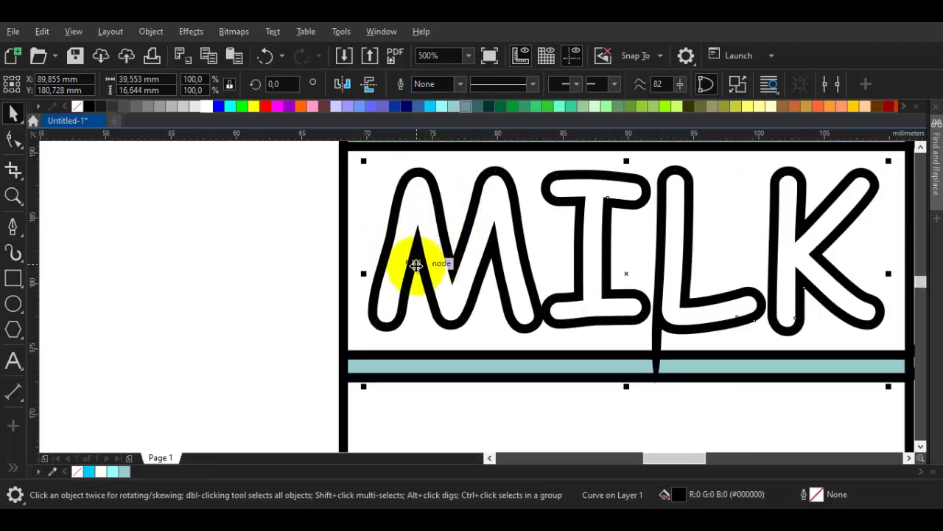
{"action": "scroll", "coordinate": [590, 312], "scroll_direction": "up", "scroll_amount": 2}
{"action": "scroll", "coordinate": [320, 282], "scroll_direction": "up", "scroll_amount": 2}
{"action": "key", "text": "F10"}
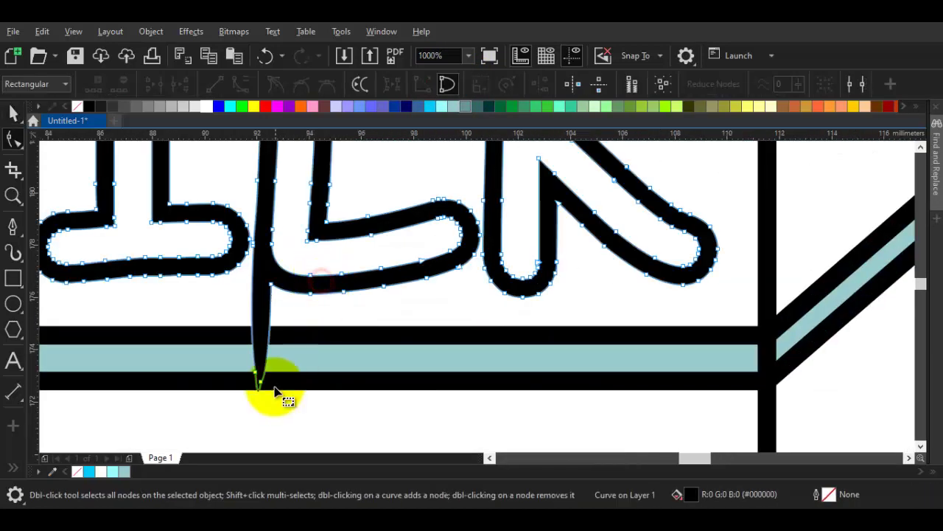
{"action": "left_click_drag", "start_coordinate": [234, 341], "coordinate": [286, 307]}
{"action": "left_click", "coordinate": [271, 285]}
{"action": "scroll", "coordinate": [286, 308], "scroll_direction": "down", "scroll_amount": 1}
{"action": "left_click_drag", "start_coordinate": [281, 349], "coordinate": [283, 262]}
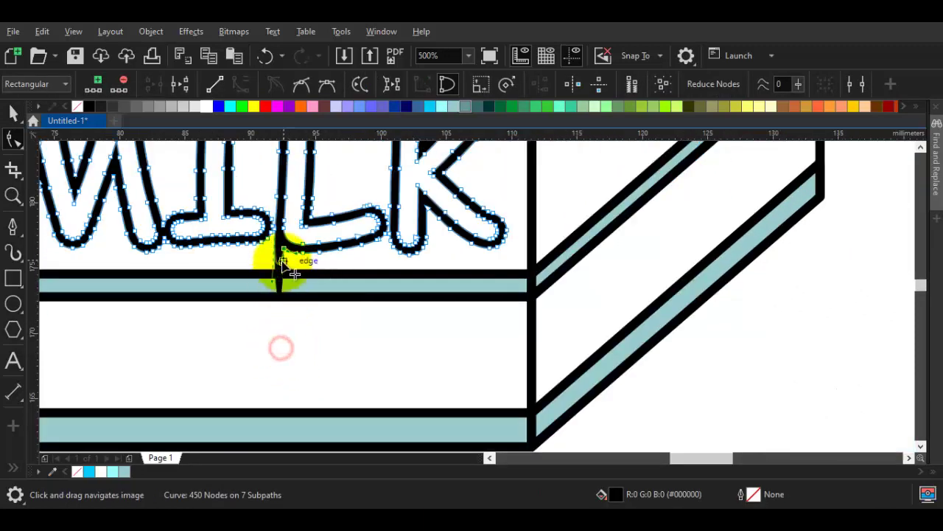
{"action": "scroll", "coordinate": [279, 240], "scroll_direction": "up", "scroll_amount": 2}
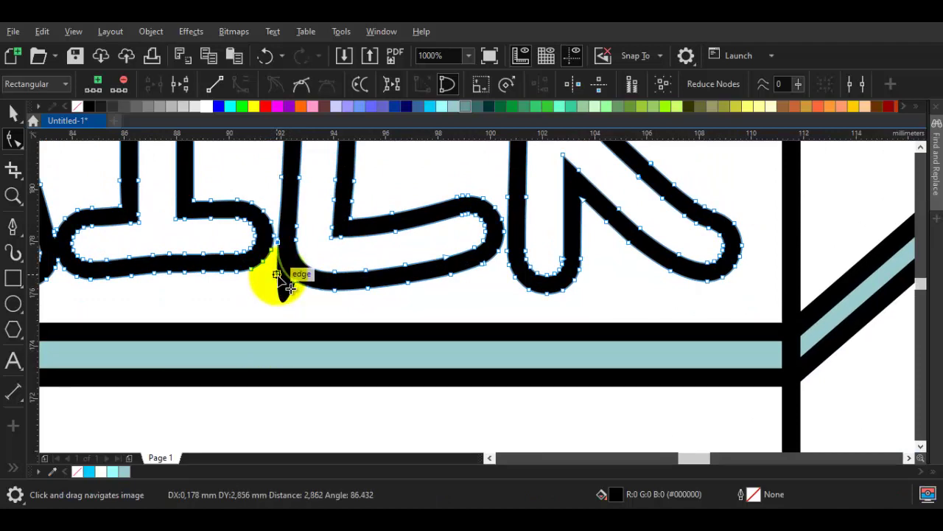
{"action": "scroll", "coordinate": [284, 280], "scroll_direction": "down", "scroll_amount": 4}
{"action": "key", "text": "space"}
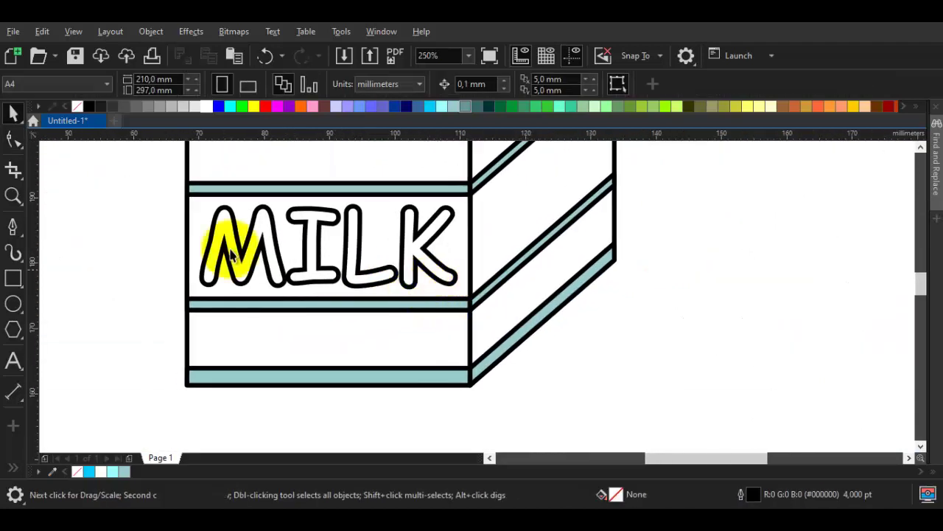
Group the MILK lettering with its black outline.
{"action": "left_click_drag", "start_coordinate": [182, 196], "coordinate": [479, 305]}
{"action": "right_click", "coordinate": [439, 184]}
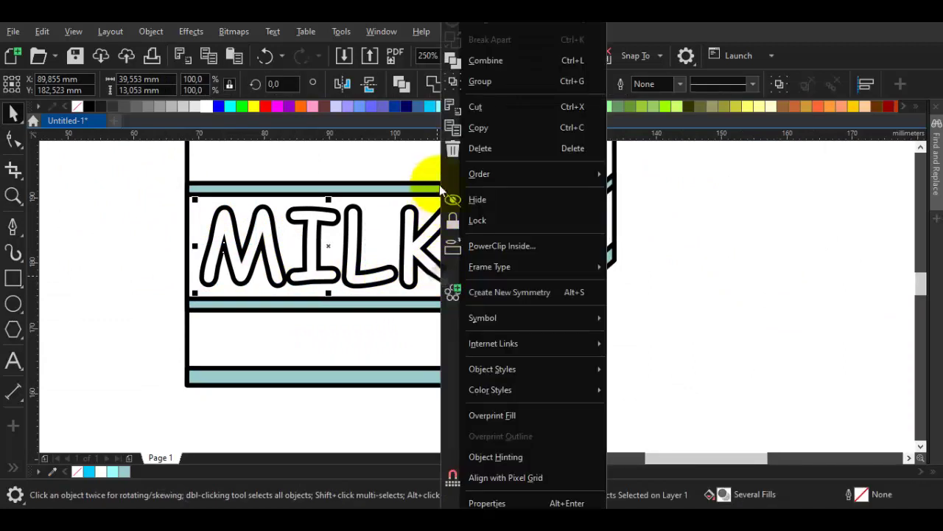
{"action": "left_click", "coordinate": [479, 78]}
{"action": "left_click", "coordinate": [623, 328]}
{"action": "scroll", "coordinate": [611, 322], "scroll_direction": "down", "scroll_amount": 1}
{"action": "left_click_drag", "start_coordinate": [588, 319], "coordinate": [535, 311]}
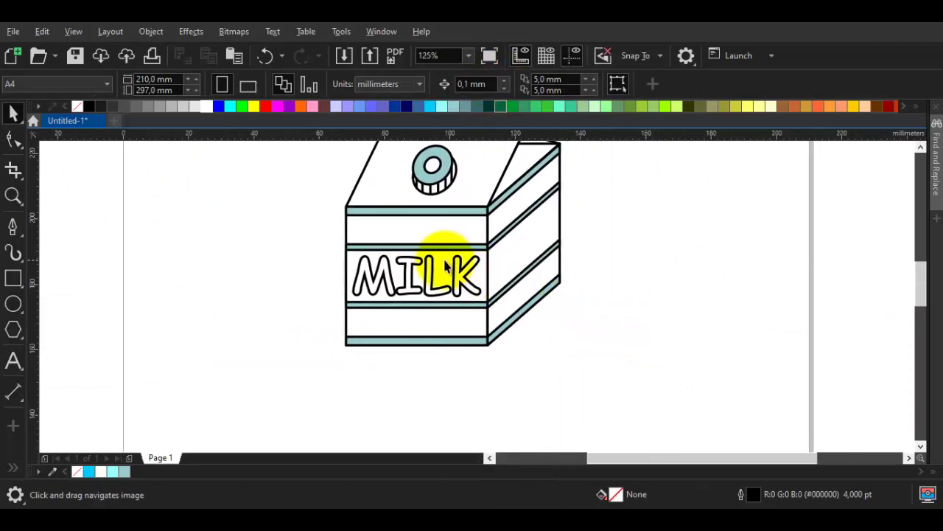
Sample the teal of the strip above the MILK lettering and fill the letters with it.
{"action": "scroll", "coordinate": [385, 272], "scroll_direction": "up", "scroll_amount": 3}
{"action": "scroll", "coordinate": [337, 215], "scroll_direction": "up", "scroll_amount": 1}
{"action": "key", "text": "i"}
{"action": "left_click", "coordinate": [347, 190]}
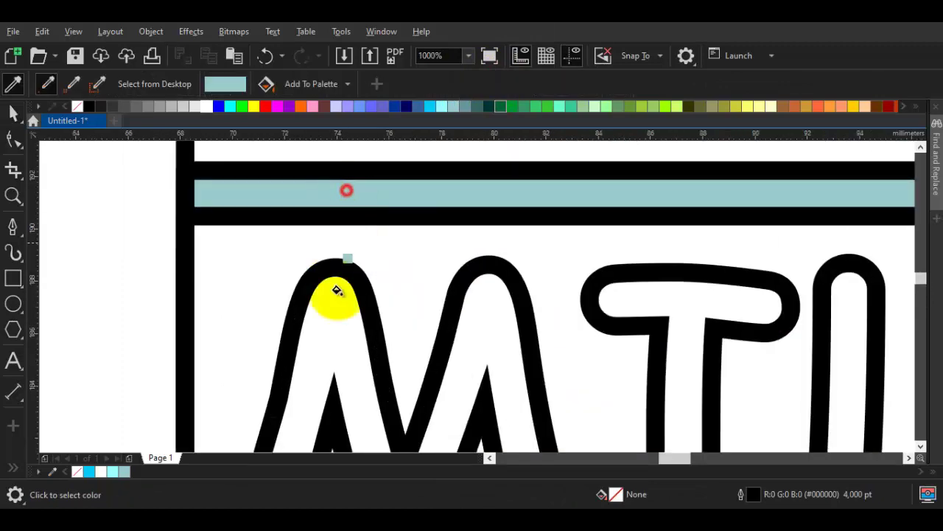
{"action": "scroll", "coordinate": [337, 294], "scroll_direction": "down", "scroll_amount": 1}
{"action": "left_click", "coordinate": [336, 321]}
{"action": "key", "text": "space"}
{"action": "scroll", "coordinate": [347, 327], "scroll_direction": "down", "scroll_amount": 3}
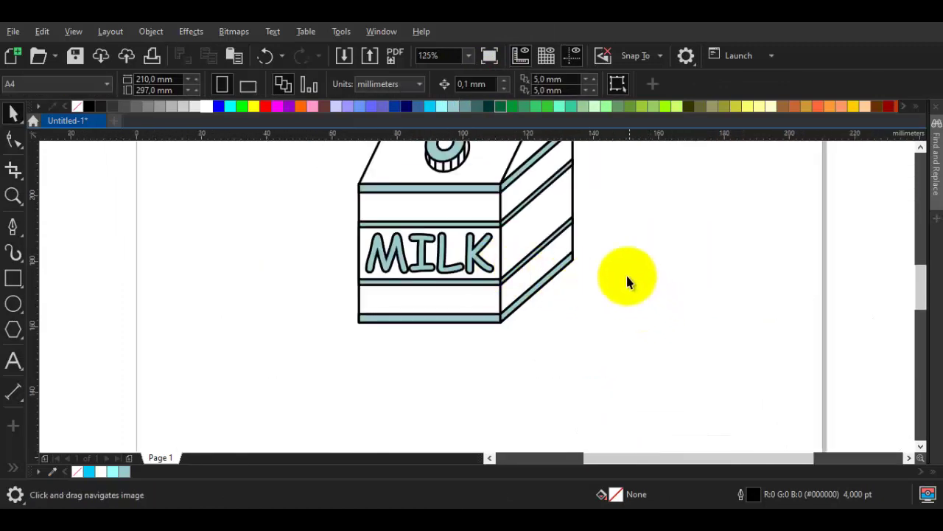
{"action": "left_click_drag", "start_coordinate": [627, 277], "coordinate": [597, 313]}
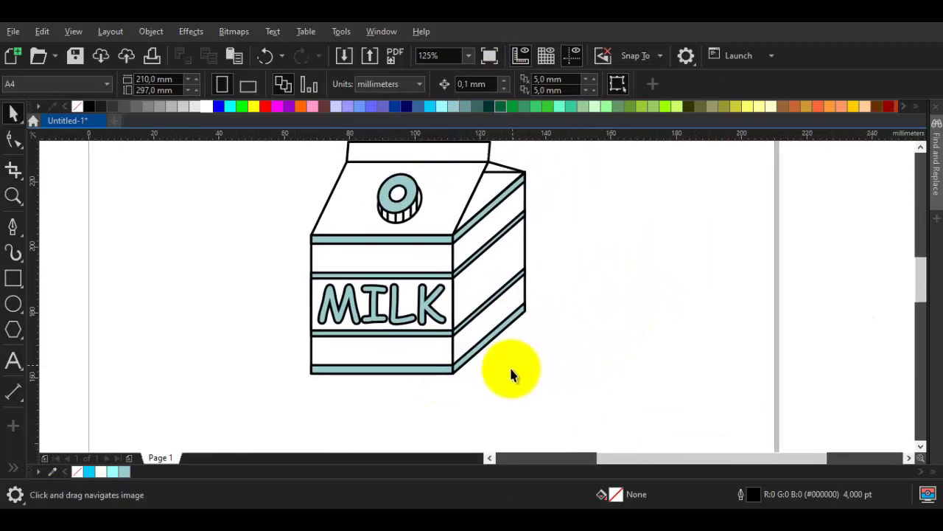
Group all the objects of the milk carton together.
{"action": "scroll", "coordinate": [546, 368], "scroll_direction": "down", "scroll_amount": 1}
{"action": "left_click_drag", "start_coordinate": [582, 390], "coordinate": [362, 194]}
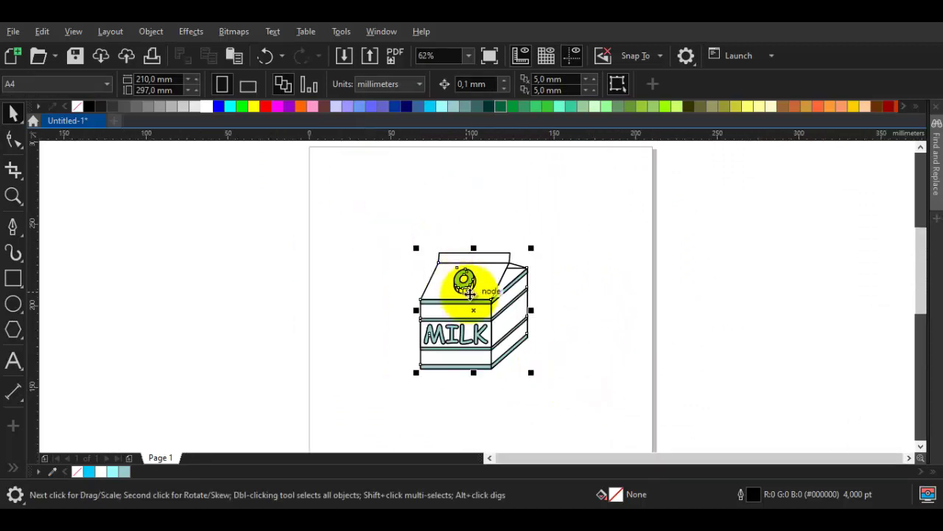
{"action": "right_click", "coordinate": [469, 284]}
{"action": "left_click", "coordinate": [494, 83]}
Draw a straight line about 6.15 mm high along the slanted left edge of the gable's top band, with a 2 pt outline.
{"action": "scroll", "coordinate": [448, 264], "scroll_direction": "up", "scroll_amount": 2}
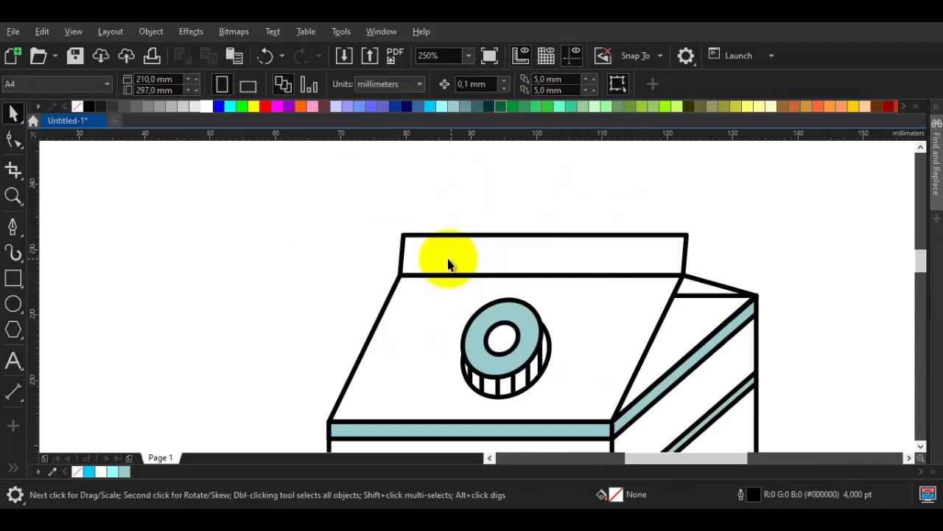
{"action": "scroll", "coordinate": [445, 264], "scroll_direction": "up", "scroll_amount": 2}
{"action": "key", "text": "F5"}
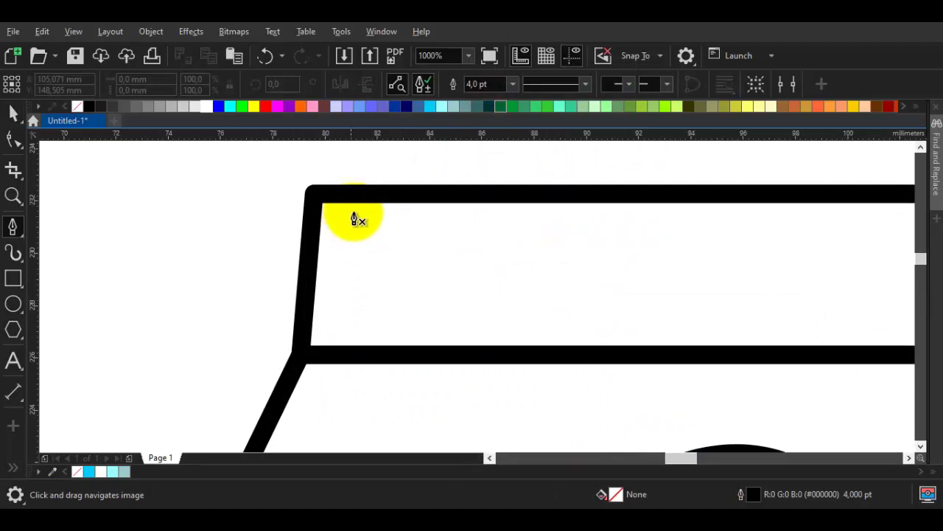
{"action": "left_click", "coordinate": [361, 195]}
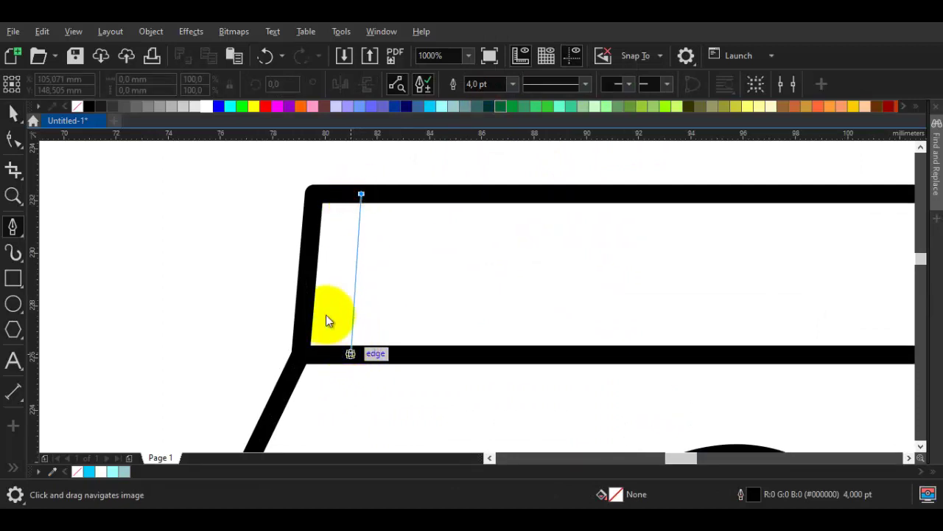
{"action": "left_click", "coordinate": [314, 193]}
{"action": "double_click", "coordinate": [301, 355]}
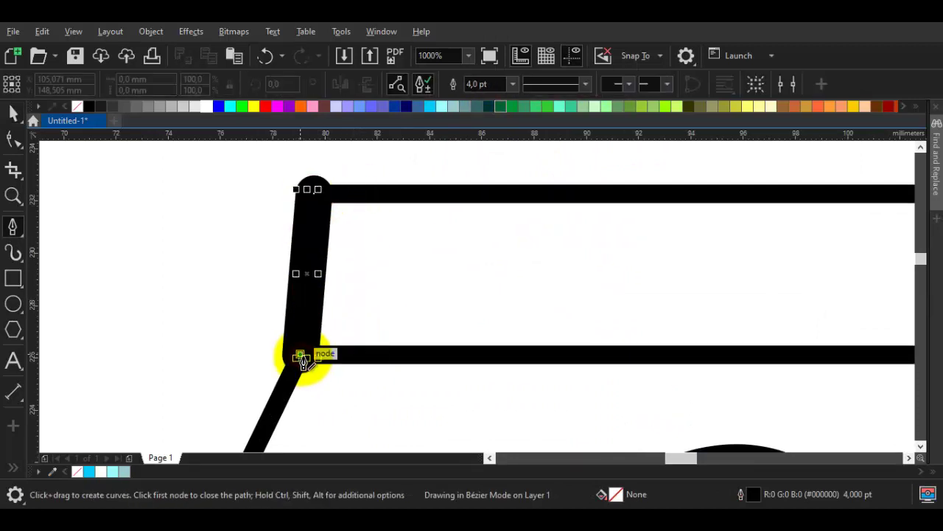
{"action": "key", "text": "space"}
{"action": "left_click", "coordinate": [460, 84]}
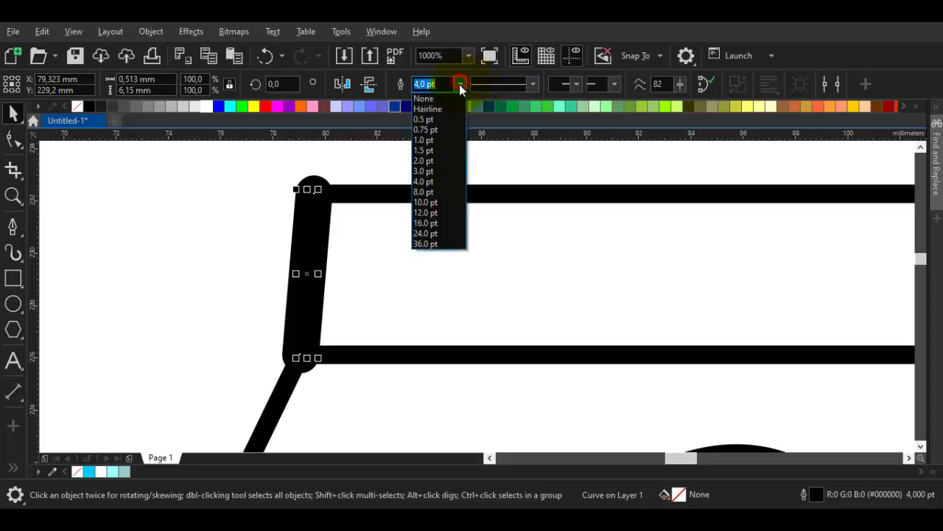
{"action": "left_click", "coordinate": [430, 161]}
Move the line about 1.6 mm inward from the band's left edge and duplicate it rightward into four parallel ribs.
{"action": "key", "text": "space"}
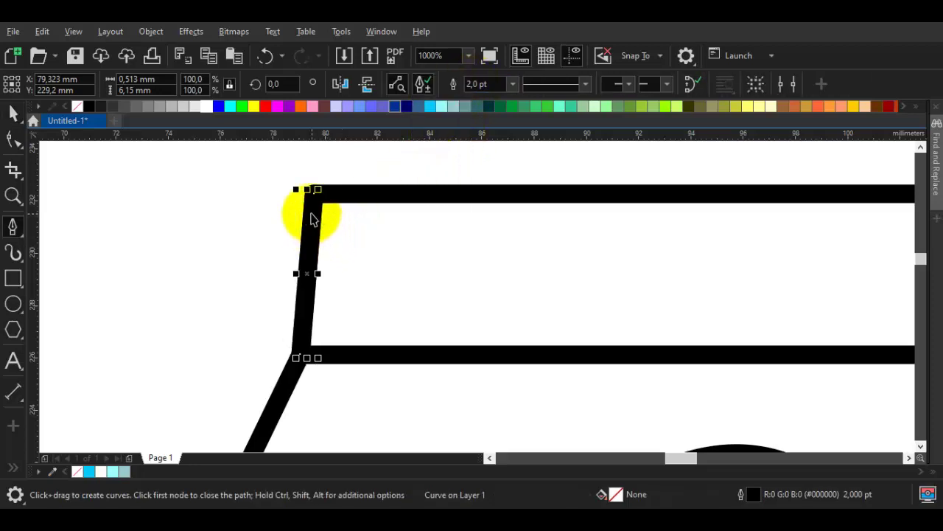
{"action": "key", "text": "space"}
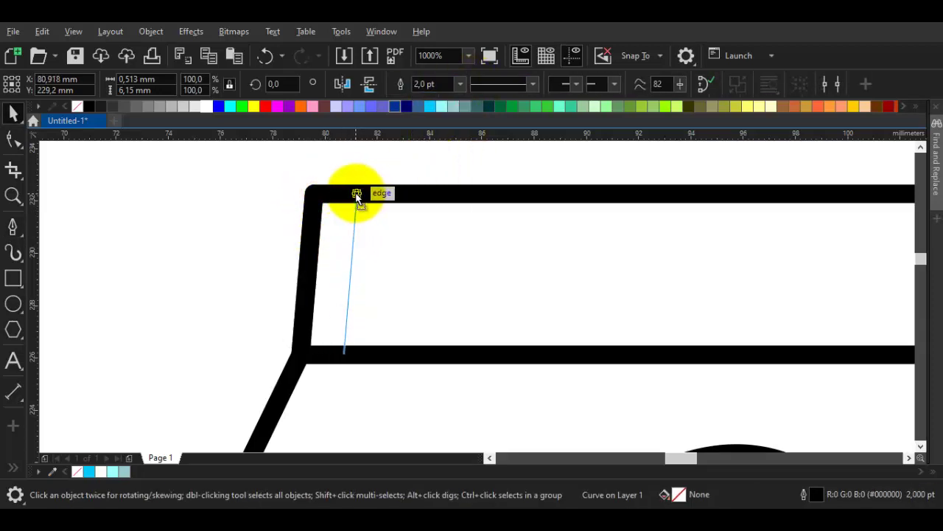
{"action": "double_click", "coordinate": [356, 194]}
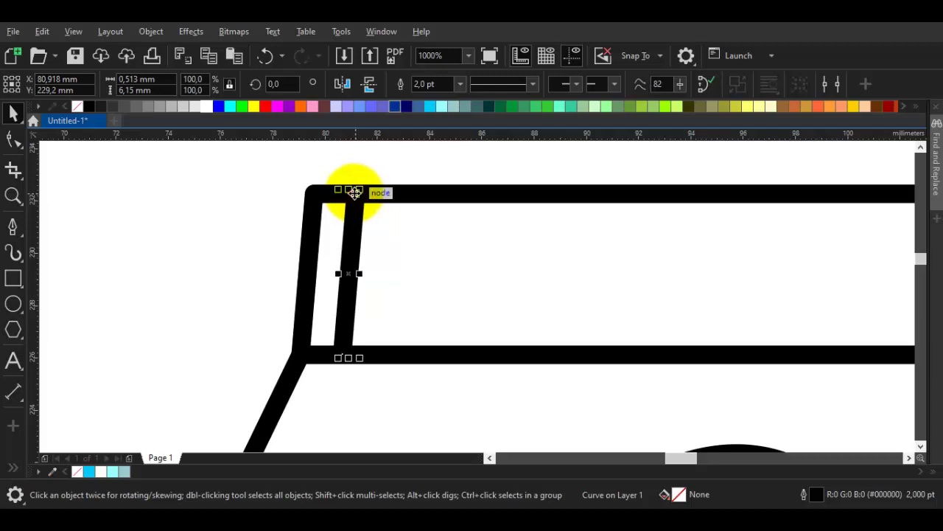
{"action": "left_click_drag", "start_coordinate": [355, 192], "coordinate": [399, 193]}
{"action": "scroll", "coordinate": [394, 199], "scroll_direction": "up", "scroll_amount": 2}
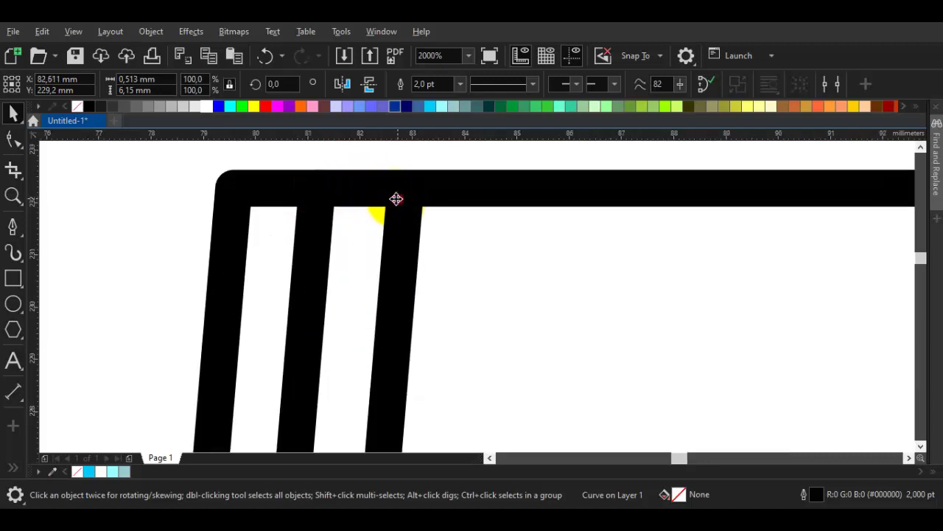
{"action": "left_click", "coordinate": [316, 236], "text": "shift"}
{"action": "left_click_drag", "start_coordinate": [316, 186], "coordinate": [473, 193]}
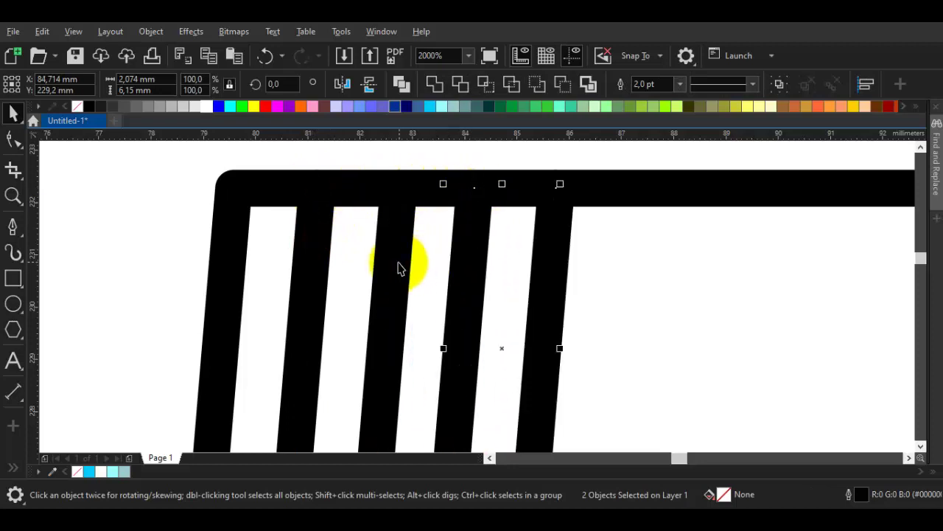
Duplicate the four ribs to the right along the top band and nudge the copies to even out the gap.
{"action": "left_click_drag", "start_coordinate": [316, 194], "coordinate": [623, 183]}
{"action": "left_click_drag", "start_coordinate": [644, 223], "coordinate": [561, 203]}
{"action": "scroll", "coordinate": [542, 232], "scroll_direction": "up", "scroll_amount": 1}
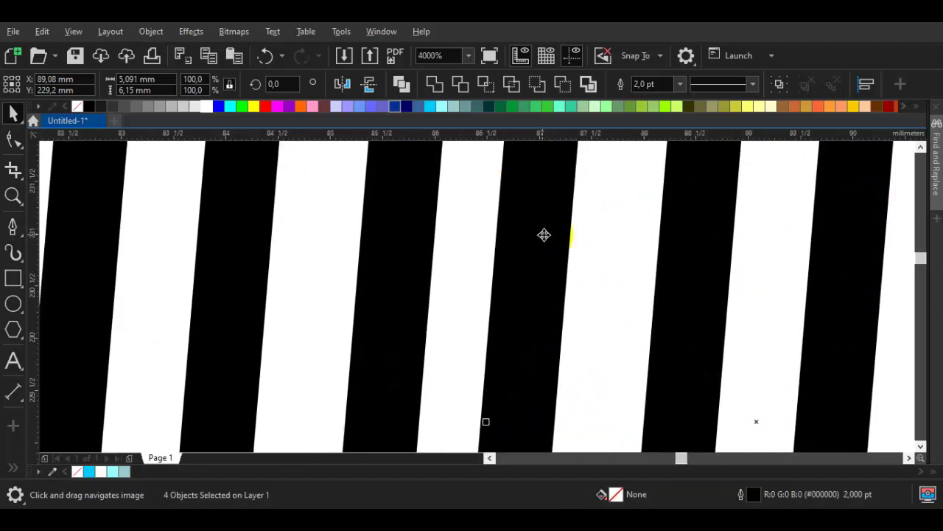
{"action": "left_click_drag", "start_coordinate": [543, 234], "coordinate": [555, 235]}
{"action": "scroll", "coordinate": [552, 235], "scroll_direction": "down", "scroll_amount": 1}
{"action": "scroll", "coordinate": [549, 260], "scroll_direction": "down", "scroll_amount": 2}
Select the eight ribs and place a copy of them directly to their right, keeping the spacing.
{"action": "left_click_drag", "start_coordinate": [321, 191], "coordinate": [577, 292]}
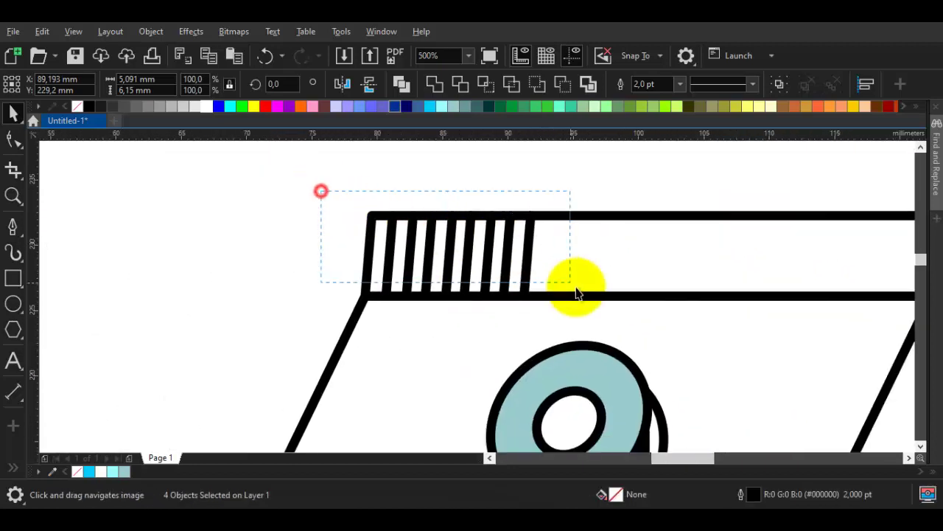
{"action": "left_click_drag", "start_coordinate": [389, 211], "coordinate": [466, 217]}
{"action": "scroll", "coordinate": [560, 221], "scroll_direction": "up", "scroll_amount": 3}
{"action": "scroll", "coordinate": [468, 218], "scroll_direction": "down", "scroll_amount": 2}
{"action": "left_click_drag", "start_coordinate": [507, 254], "coordinate": [407, 253]}
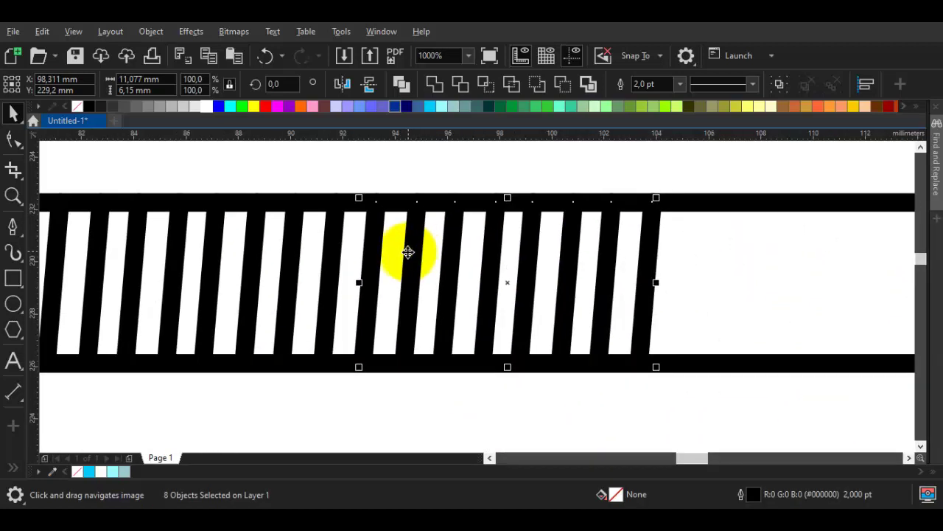
Copy thirteen ribs across the rest of the top band and delete the surplus one overlapping the band's right edge.
{"action": "scroll", "coordinate": [408, 254], "scroll_direction": "down", "scroll_amount": 1}
{"action": "left_click_drag", "start_coordinate": [266, 210], "coordinate": [609, 347]}
{"action": "left_click_drag", "start_coordinate": [293, 230], "coordinate": [528, 248]}
{"action": "scroll", "coordinate": [550, 235], "scroll_direction": "up", "scroll_amount": 2}
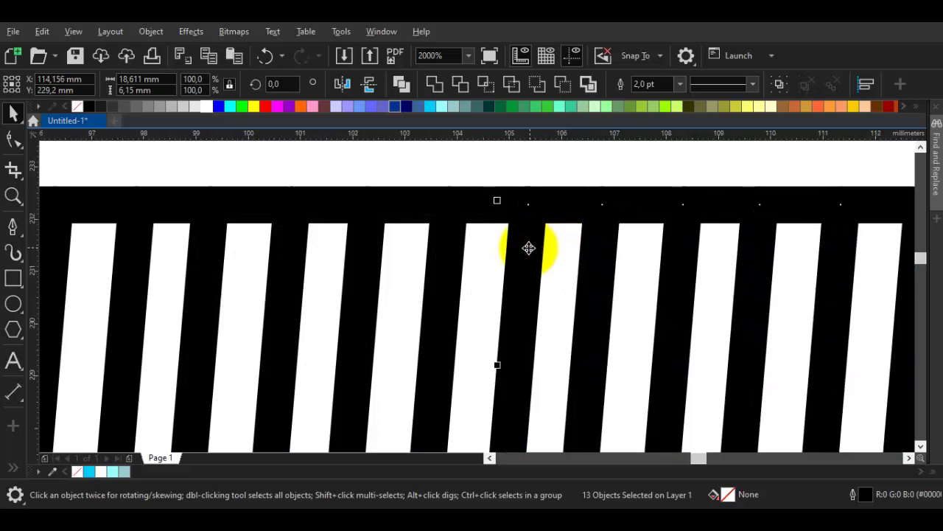
{"action": "scroll", "coordinate": [528, 248], "scroll_direction": "up", "scroll_amount": 1}
{"action": "scroll", "coordinate": [529, 250], "scroll_direction": "down", "scroll_amount": 3}
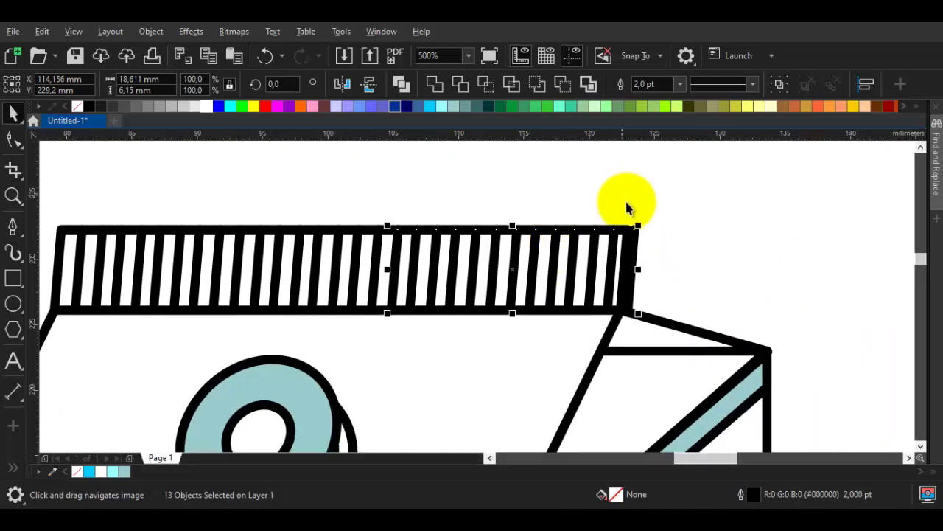
{"action": "left_click_drag", "start_coordinate": [617, 203], "coordinate": [712, 337]}
{"action": "left_click", "coordinate": [711, 342]}
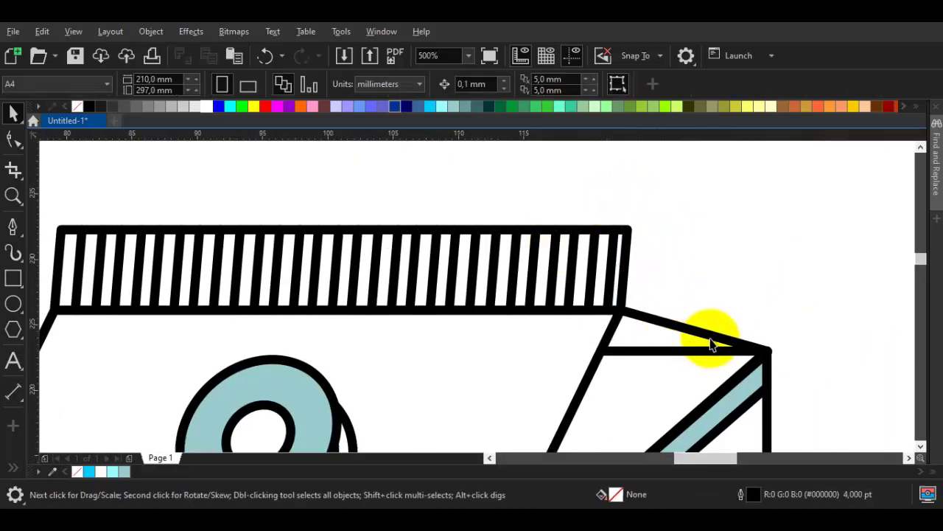
Shift all 28 ribs about 0.16 mm to the left to balance the gaps at both ends of the top band.
{"action": "scroll", "coordinate": [719, 325], "scroll_direction": "down", "scroll_amount": 1}
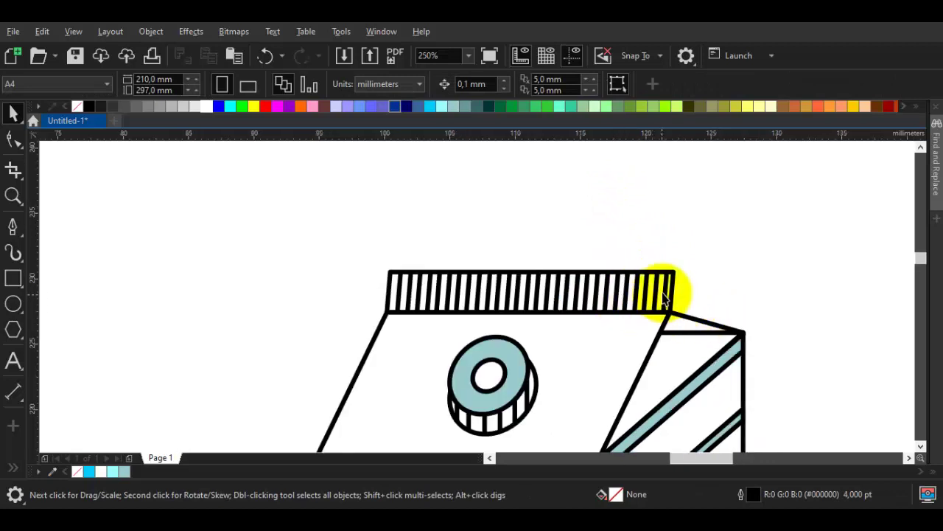
{"action": "scroll", "coordinate": [667, 293], "scroll_direction": "up", "scroll_amount": 1}
{"action": "left_click_drag", "start_coordinate": [446, 375], "coordinate": [726, 346]}
{"action": "scroll", "coordinate": [665, 317], "scroll_direction": "up", "scroll_amount": 2}
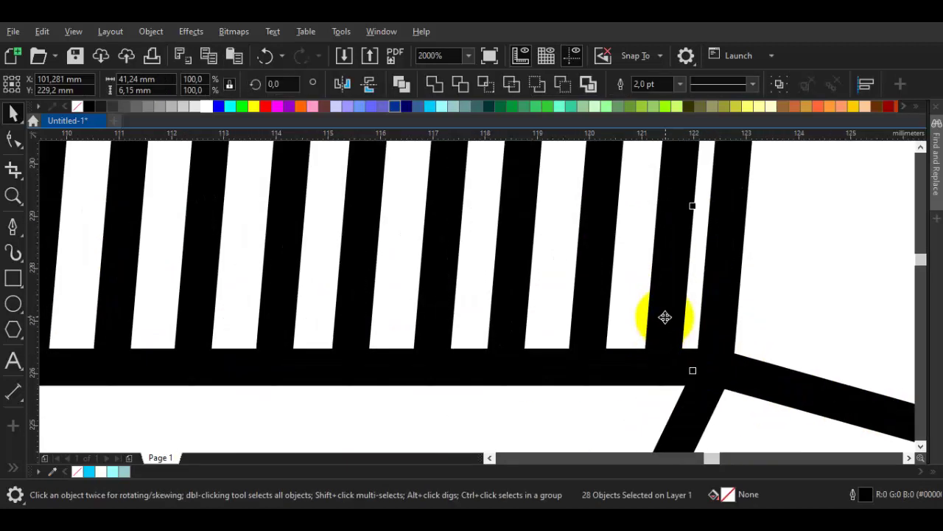
{"action": "mouse_move", "coordinate": [665, 336]}
{"action": "left_mouse_down"}
{"action": "mouse_move", "coordinate": [656, 343]}
{"action": "mouse_move", "coordinate": [659, 333]}
{"action": "left_mouse_up"}
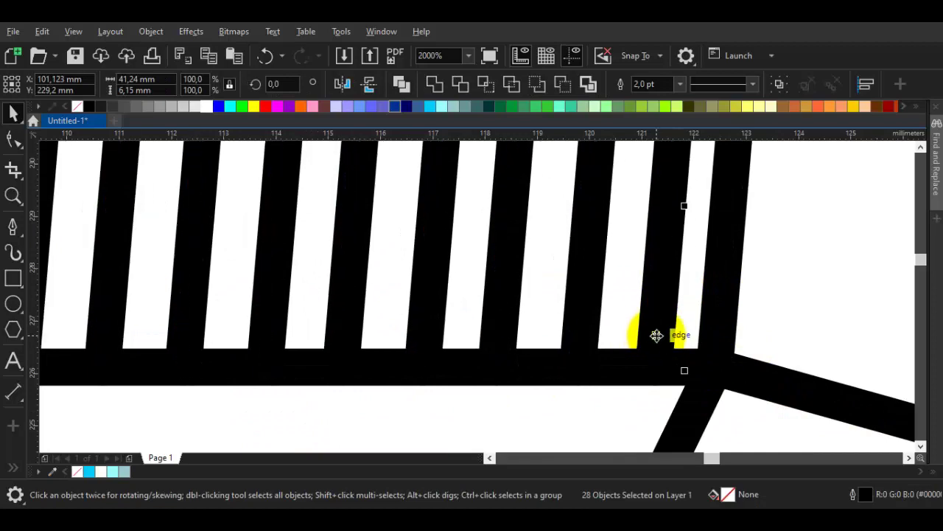
{"action": "scroll", "coordinate": [659, 333], "scroll_direction": "down", "scroll_amount": 2}
{"action": "scroll", "coordinate": [117, 326], "scroll_direction": "up", "scroll_amount": 2}
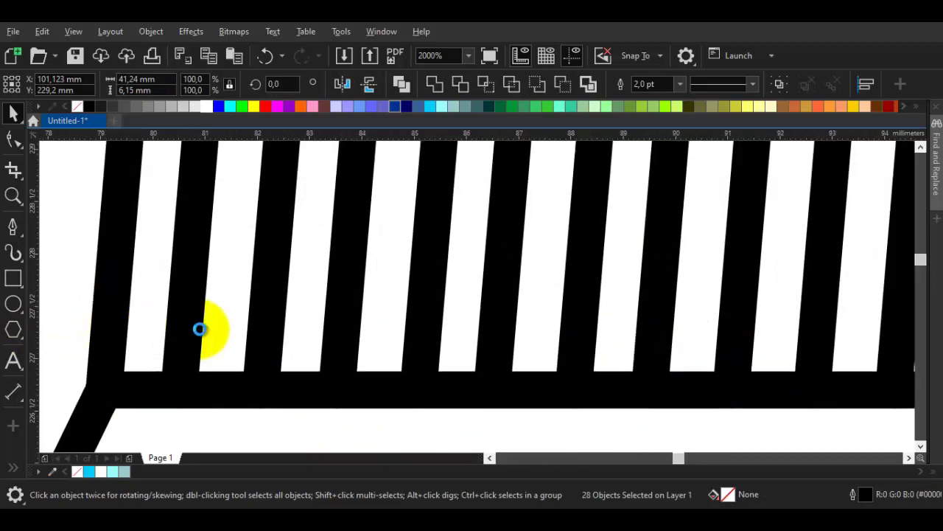
{"action": "scroll", "coordinate": [199, 329], "scroll_direction": "up", "scroll_amount": 1}
{"action": "scroll", "coordinate": [189, 326], "scroll_direction": "down", "scroll_amount": 5}
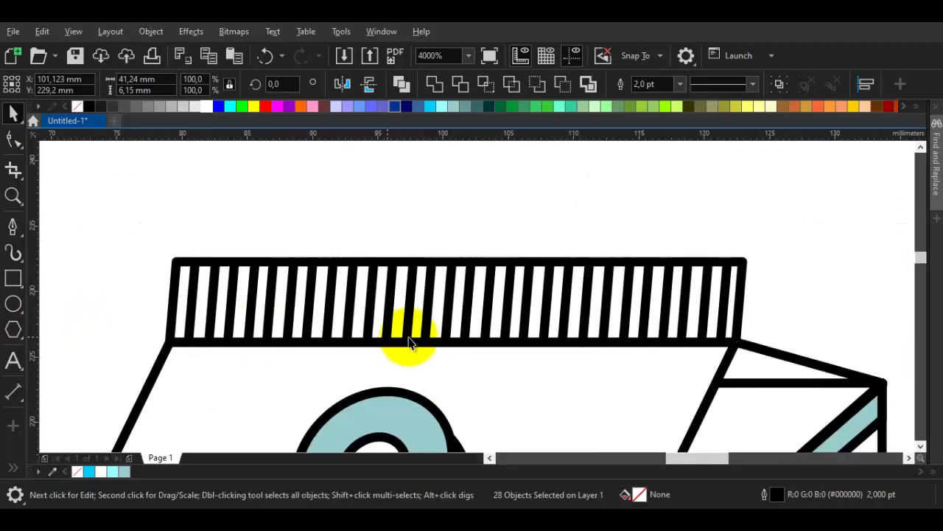
Group the ribs of the top band with the rest of the milk carton.
{"action": "key", "text": "Escape"}
{"action": "scroll", "coordinate": [582, 314], "scroll_direction": "down", "scroll_amount": 1}
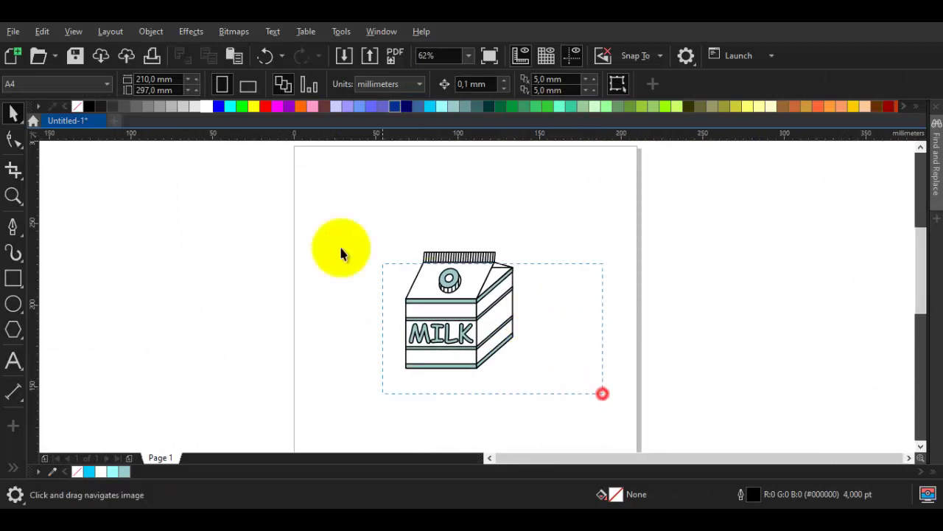
{"action": "left_click_drag", "start_coordinate": [298, 177], "coordinate": [283, 175]}
{"action": "right_click", "coordinate": [484, 301]}
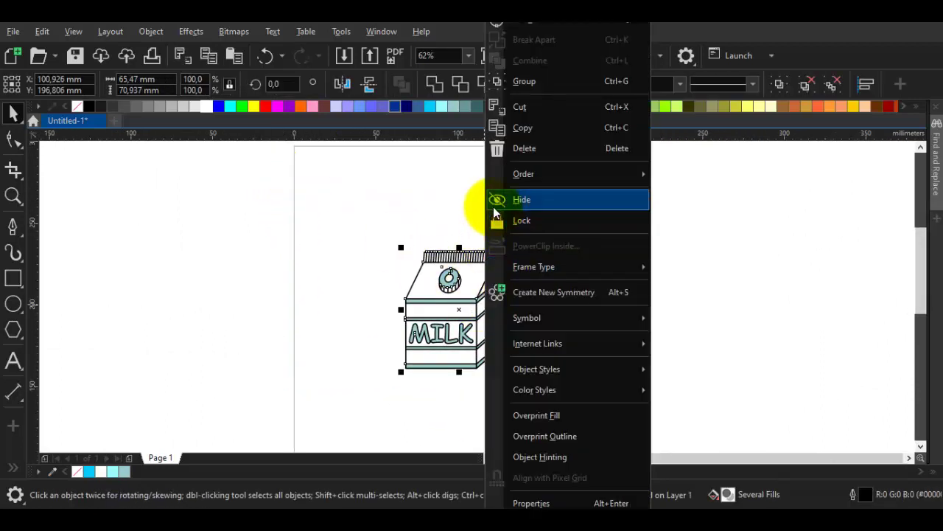
{"action": "left_click", "coordinate": [526, 85]}
{"action": "scroll", "coordinate": [486, 243], "scroll_direction": "up", "scroll_amount": 1}
{"action": "left_click", "coordinate": [678, 322]}
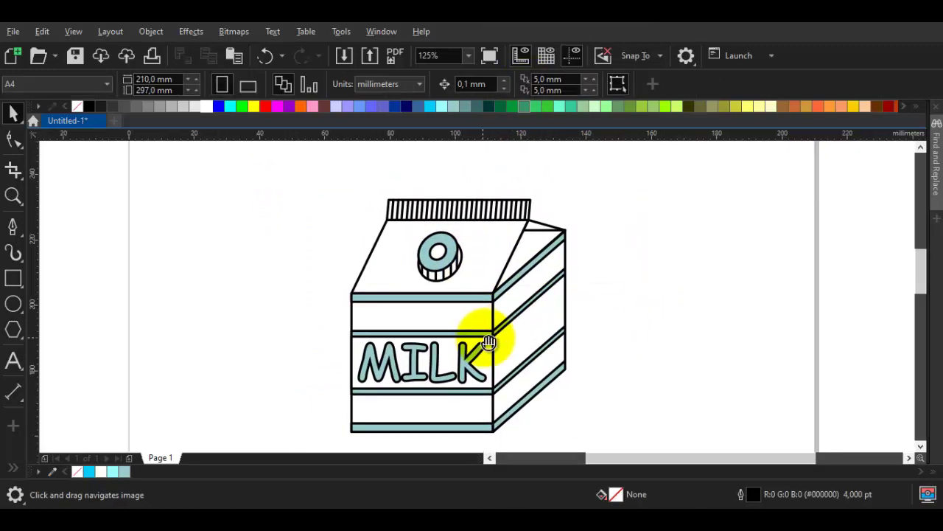